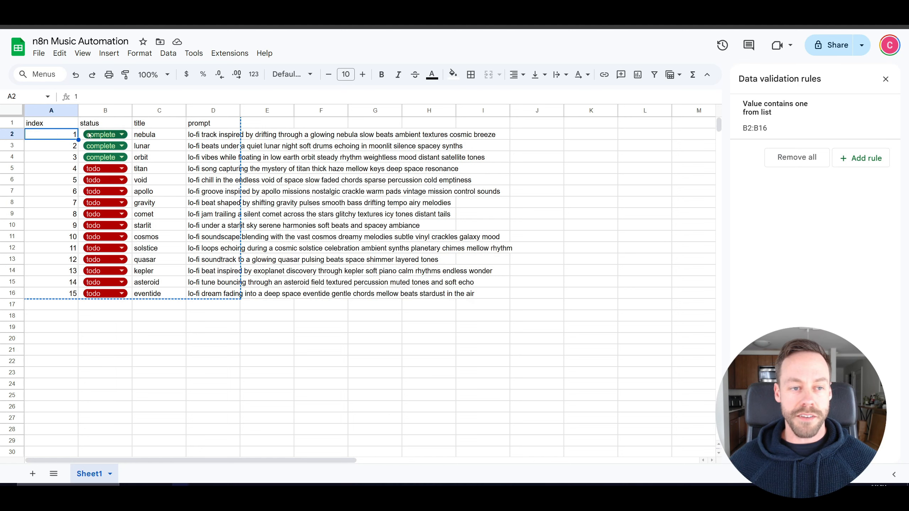
# Examine the index, status, title and prompt columns of the music automation sheet.
pyautogui.press('Right')
pyautogui.press('Right')
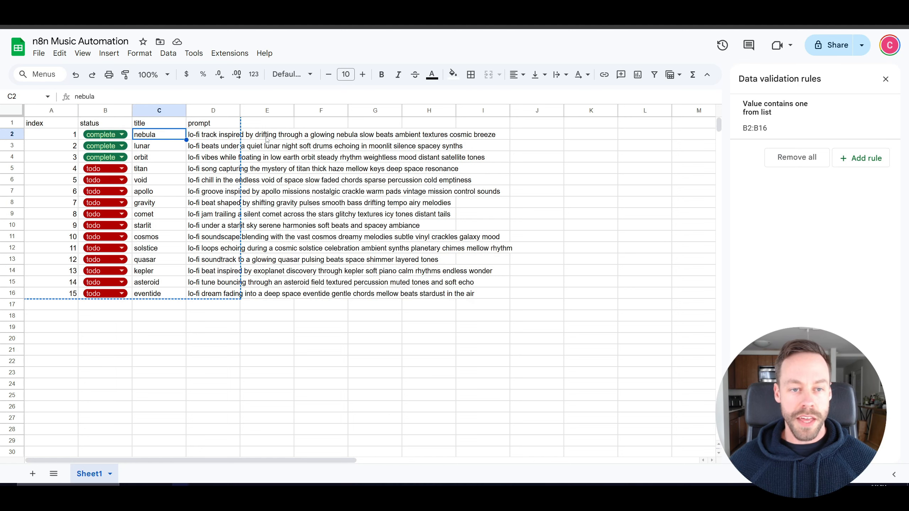
pyautogui.press('Right')
pyautogui.press('Right')
pyautogui.press('Left')
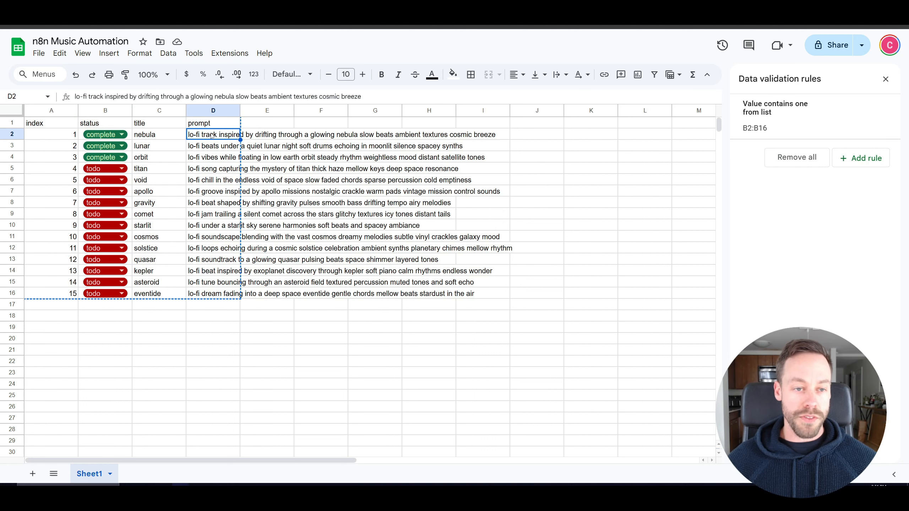
pyautogui.click(153, 139)
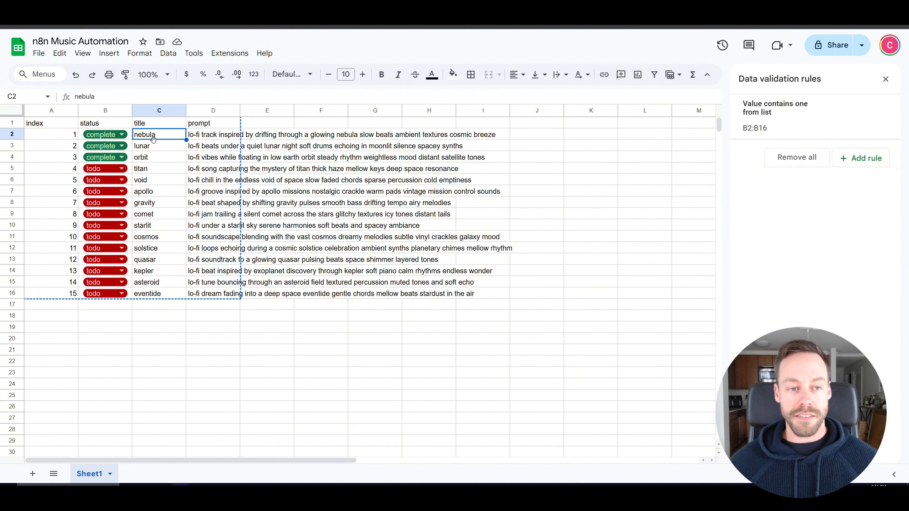
pyautogui.click(164, 152)
pyautogui.click(155, 160)
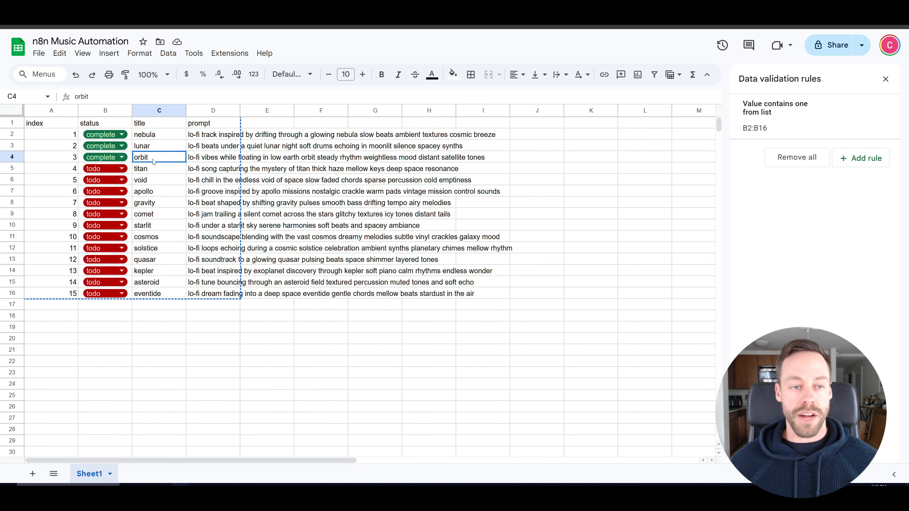
pyautogui.click(173, 138)
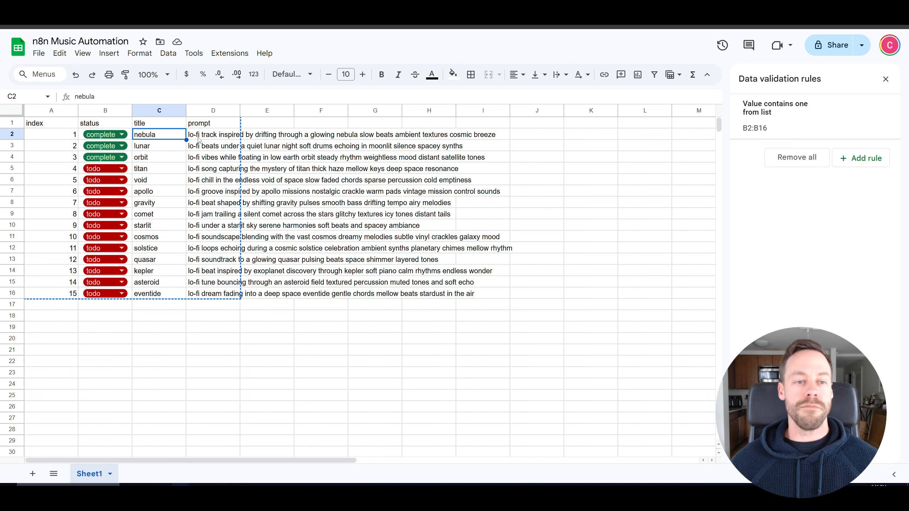
pyautogui.click(203, 138)
pyautogui.click(161, 140)
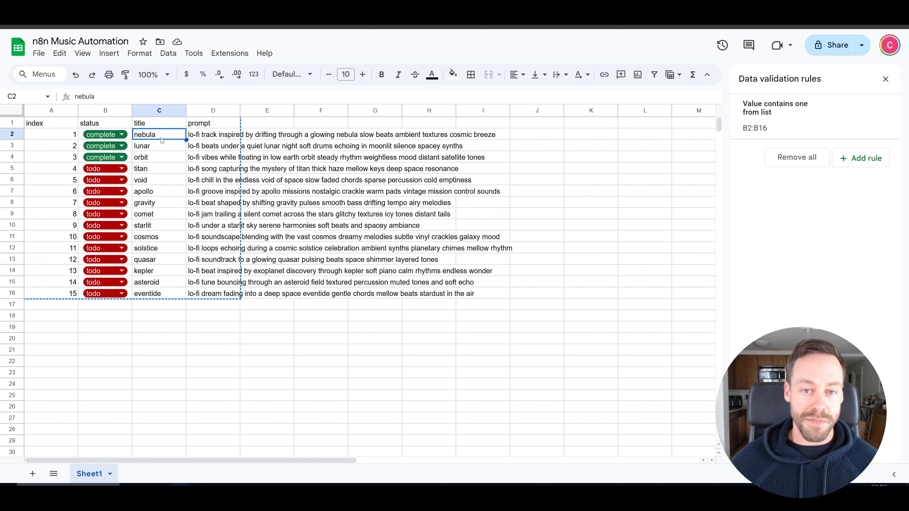
# Switch to ChatGPT and review the prompt that generated the space-themed lo-fi song table.
pyautogui.hotkey('alt', 'Tab')
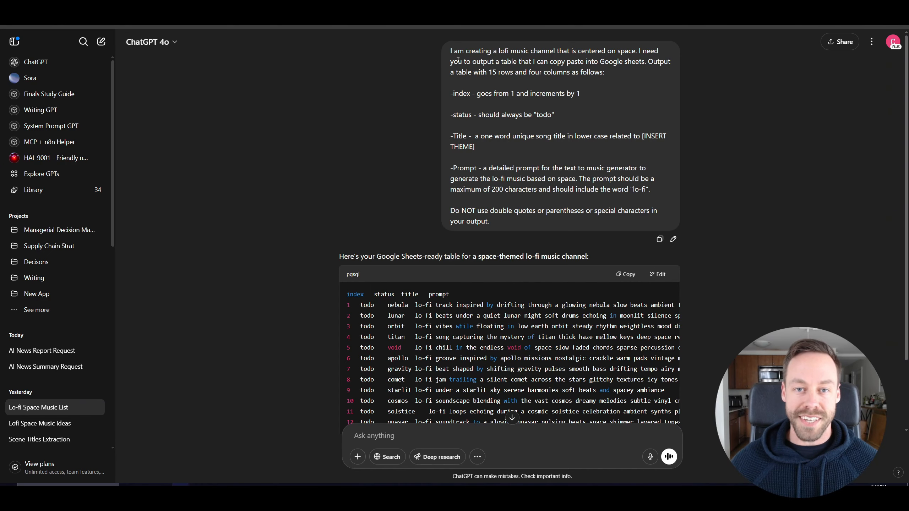
pyautogui.moveTo(450, 51); pyautogui.dragTo(501, 225)
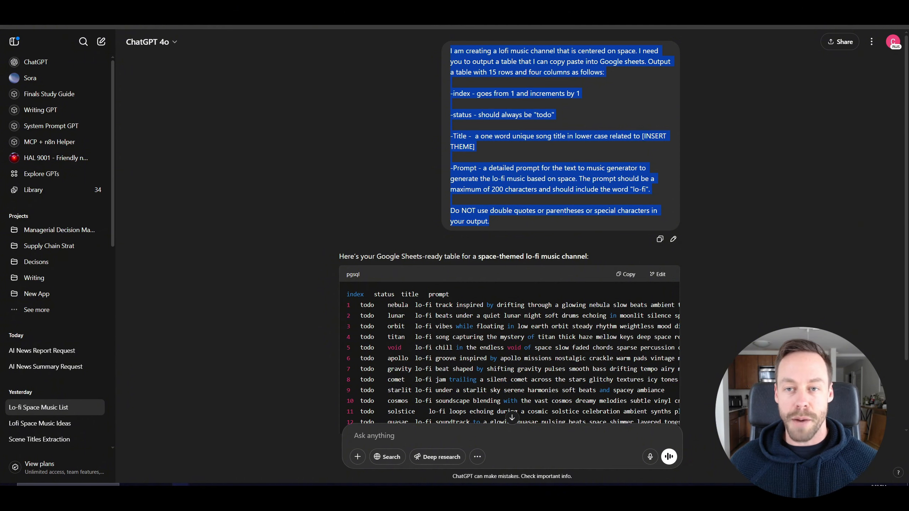
pyautogui.click(585, 122)
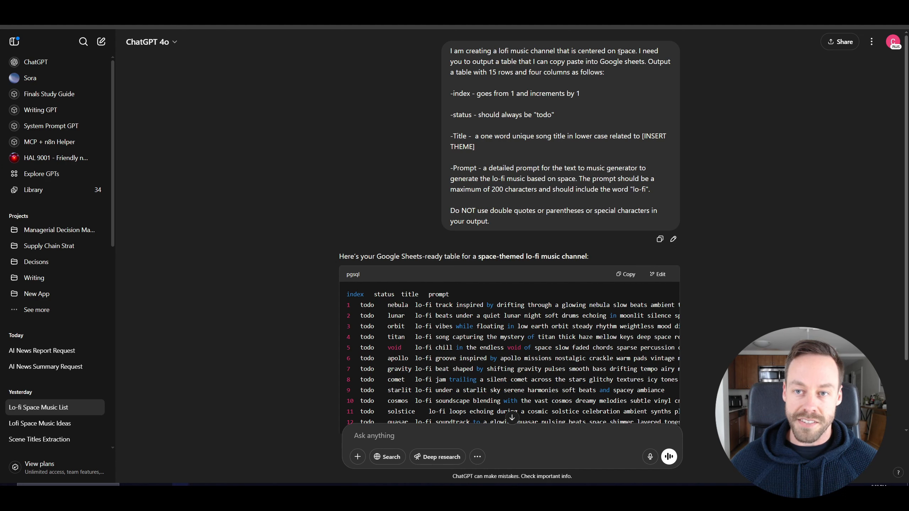
pyautogui.moveTo(619, 51); pyautogui.dragTo(636, 51)
pyautogui.moveTo(498, 51); pyautogui.dragTo(529, 51)
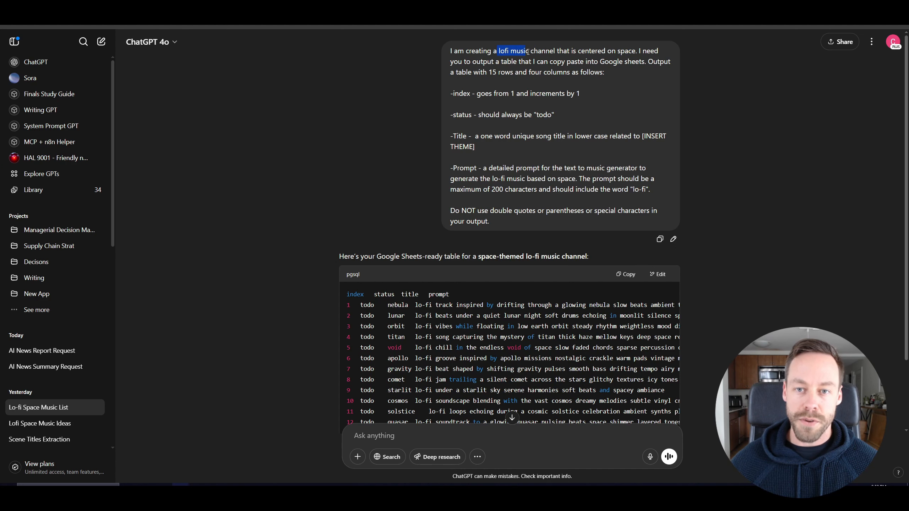
pyautogui.click(529, 51)
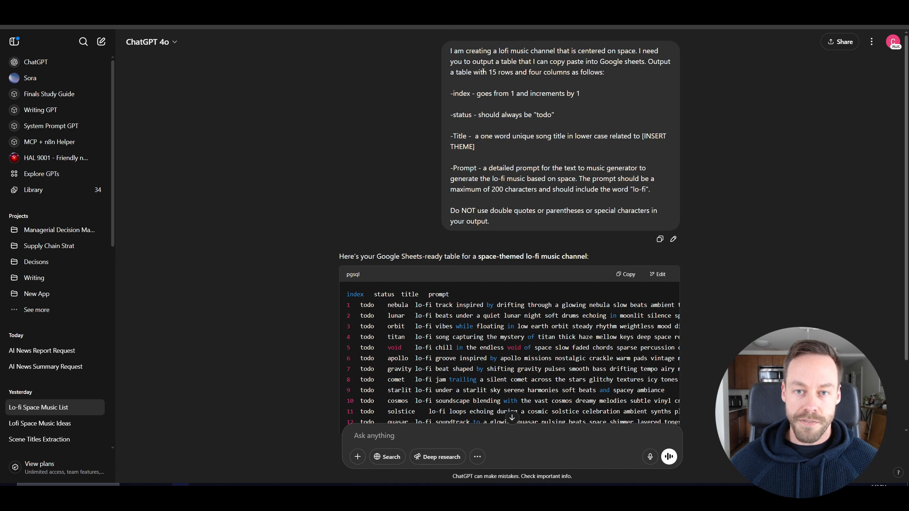
pyautogui.moveTo(489, 72); pyautogui.dragTo(497, 74)
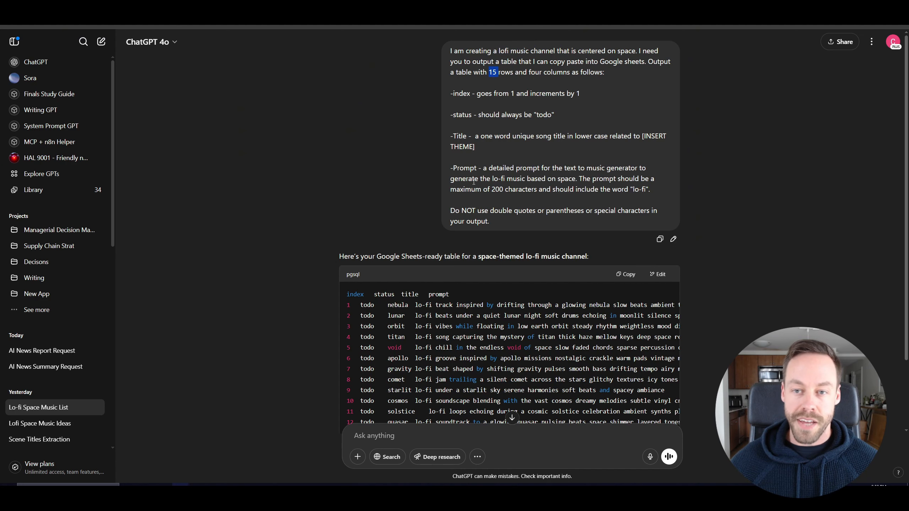
pyautogui.moveTo(486, 152); pyautogui.dragTo(643, 137)
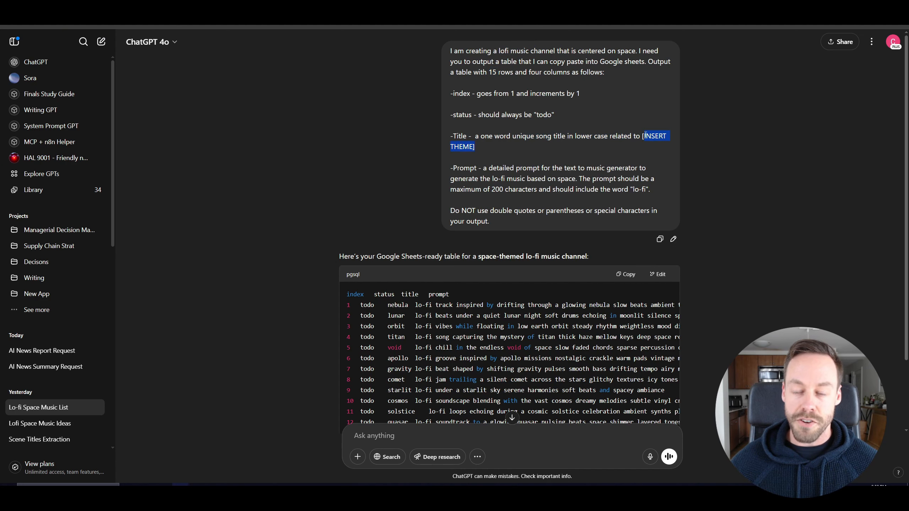
pyautogui.click(599, 117)
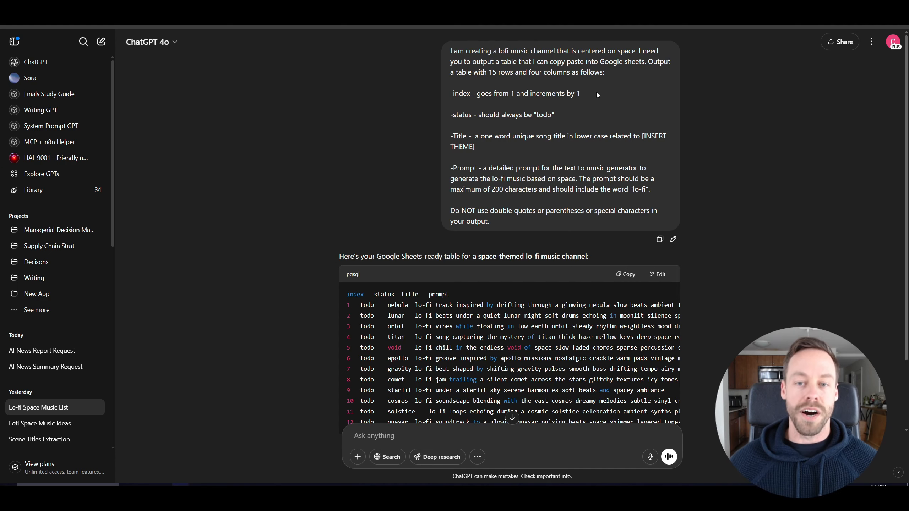
pyautogui.scroll(-3, 389, 380)
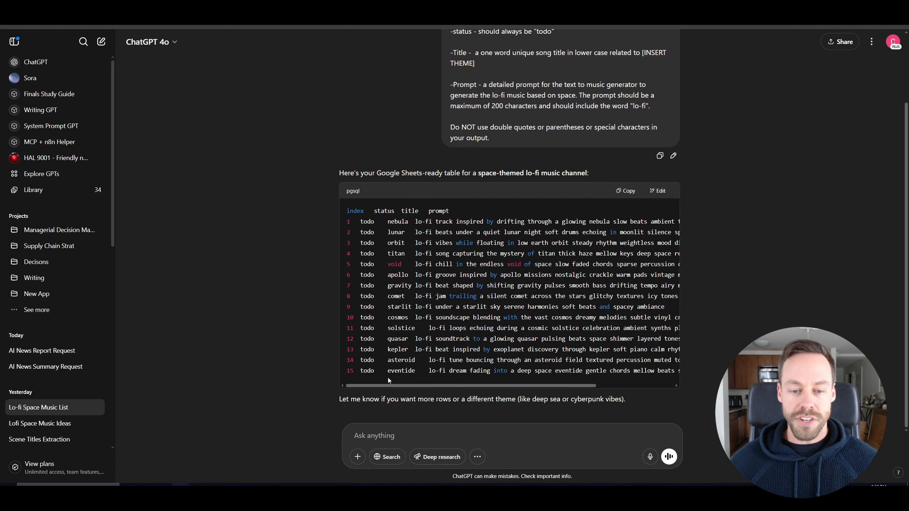
# Copy ChatGPT's generated table and paste it over the n8n Music Template sheet starting at A1.
pyautogui.moveTo(396, 388); pyautogui.dragTo(368, 385)
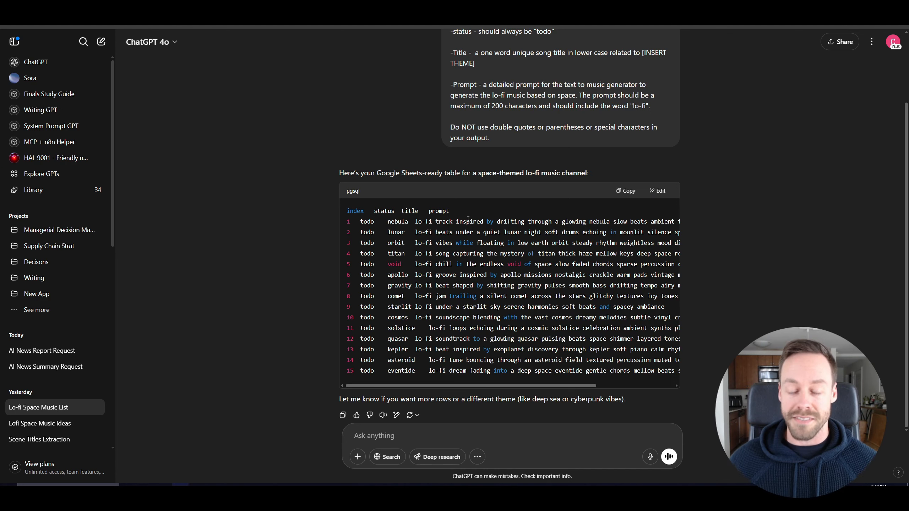
pyautogui.click(625, 191)
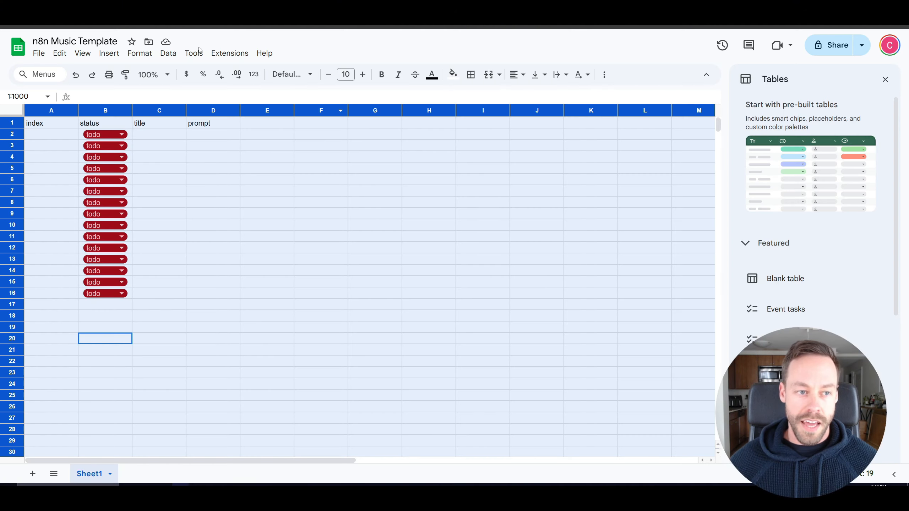
pyautogui.click(179, 148)
pyautogui.click(57, 136)
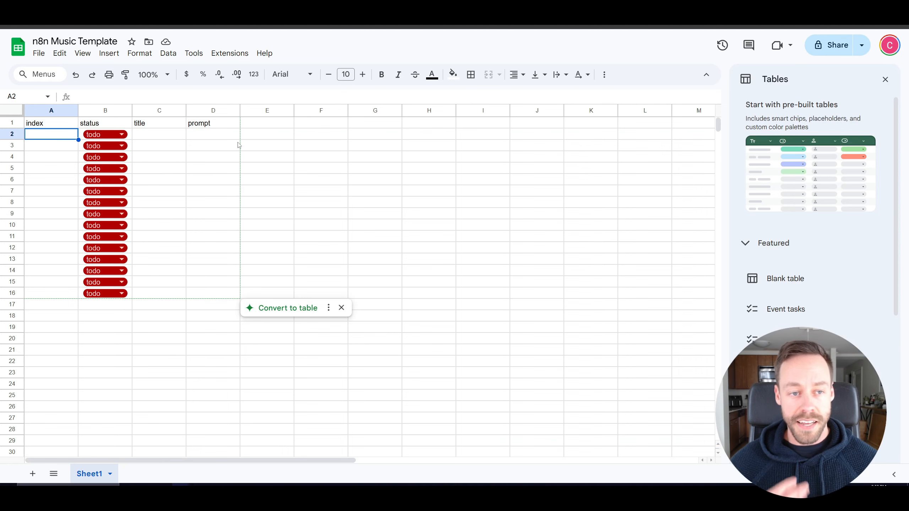
pyautogui.click(212, 285)
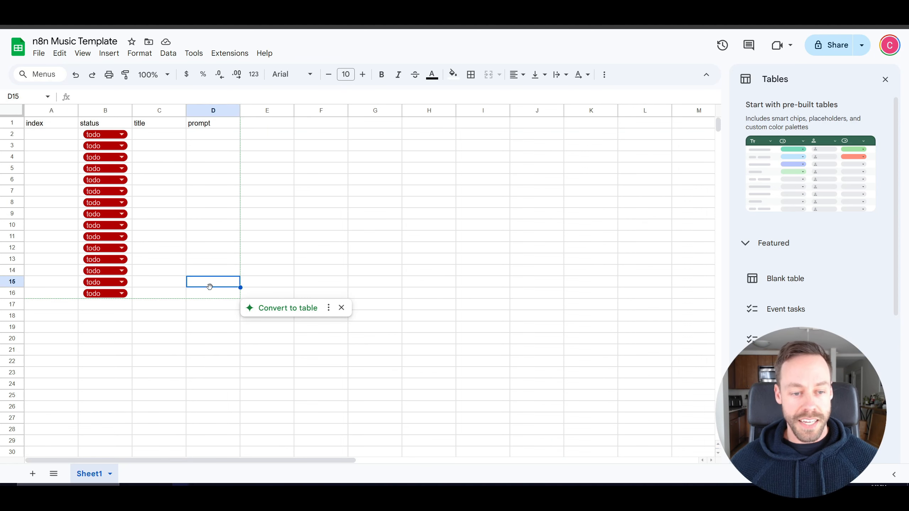
pyautogui.hotkey('ctrl', 'a')
pyautogui.hotkey('ctrl', 'v')
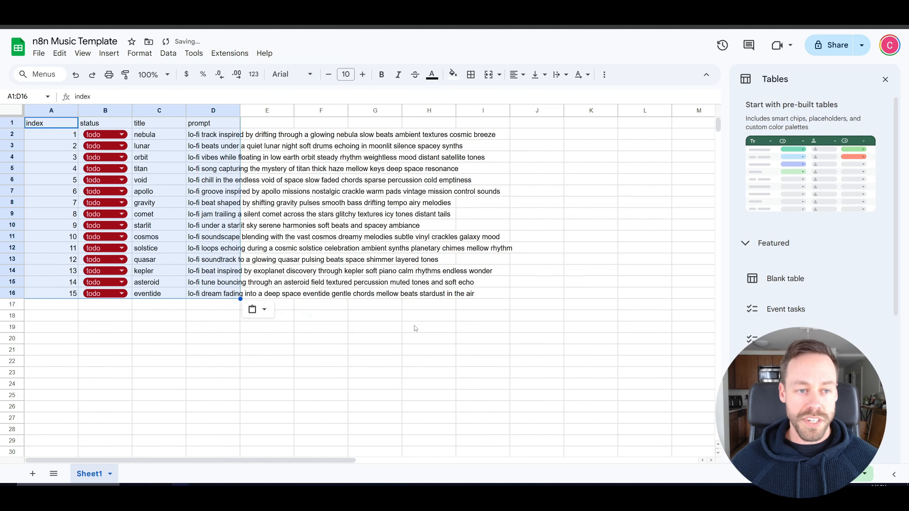
pyautogui.click(413, 327)
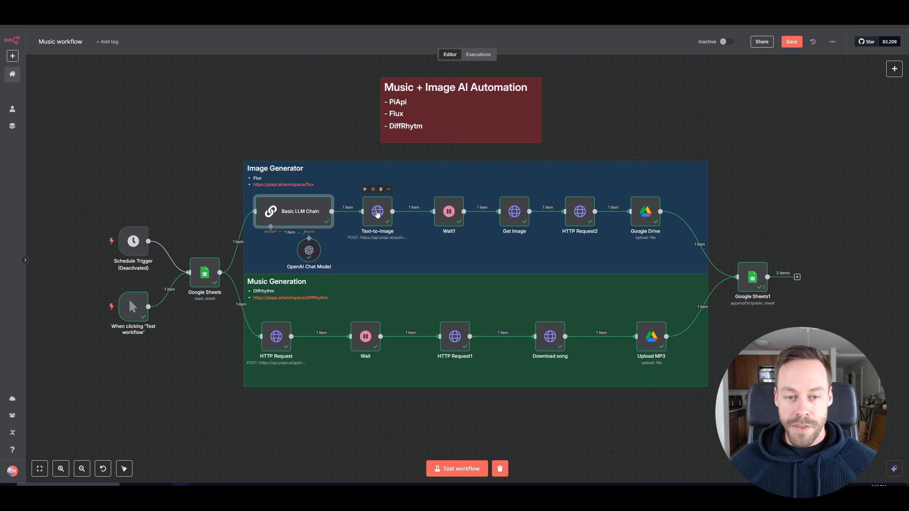
pyautogui.moveTo(377, 212); pyautogui.dragTo(383, 211)
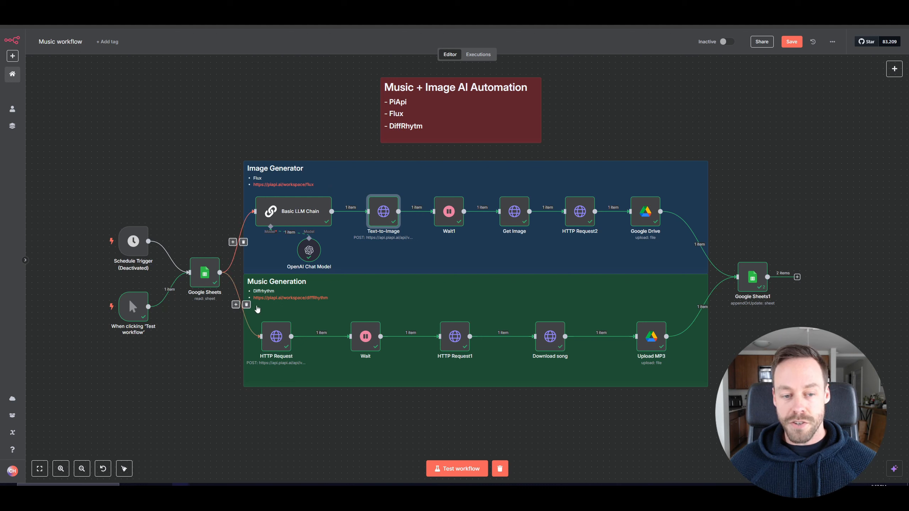
pyautogui.moveTo(272, 338); pyautogui.dragTo(278, 335)
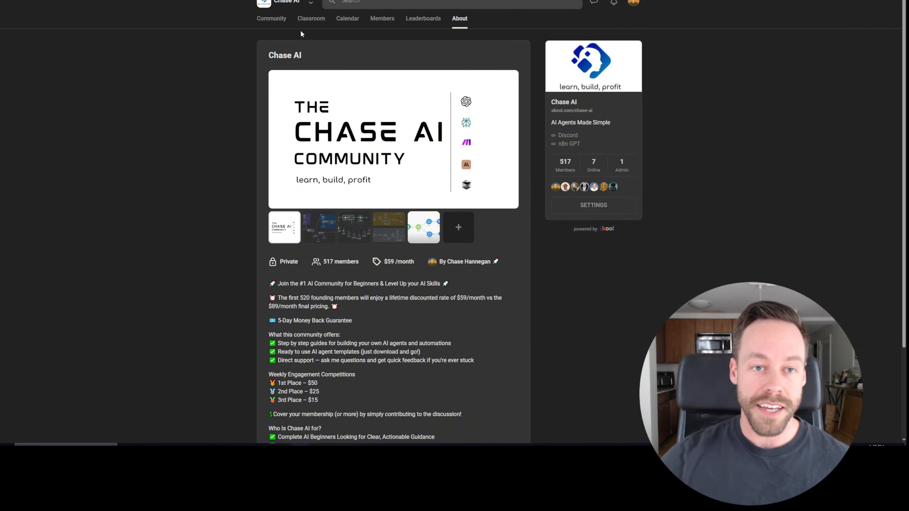
pyautogui.click(311, 20)
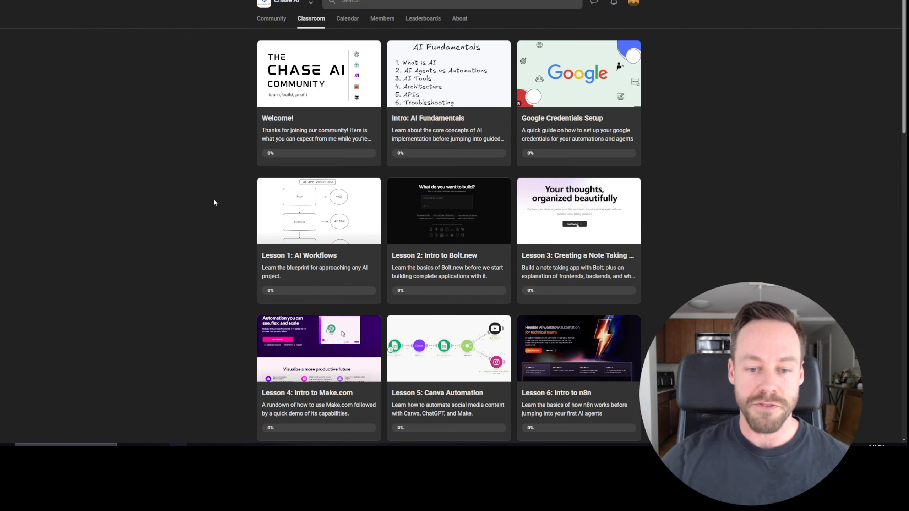
pyautogui.scroll(-7, 211, 206)
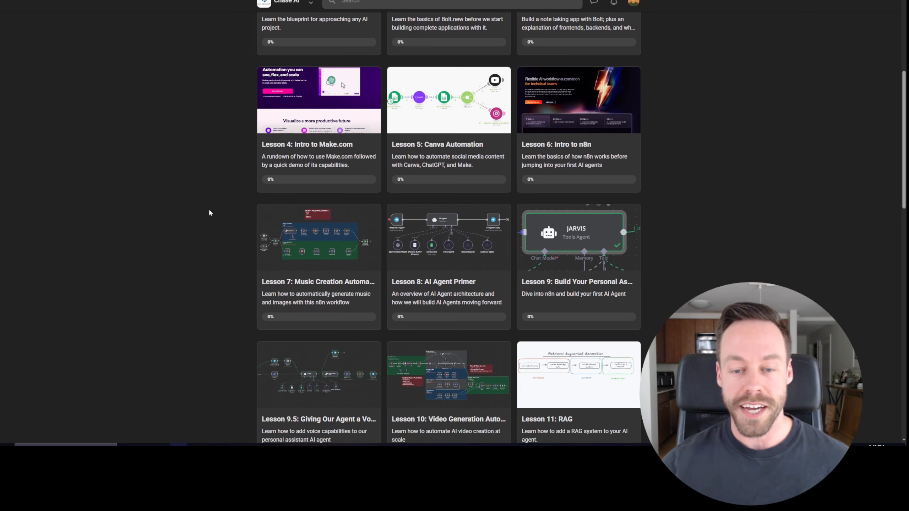
pyautogui.scroll(-2, 215, 197)
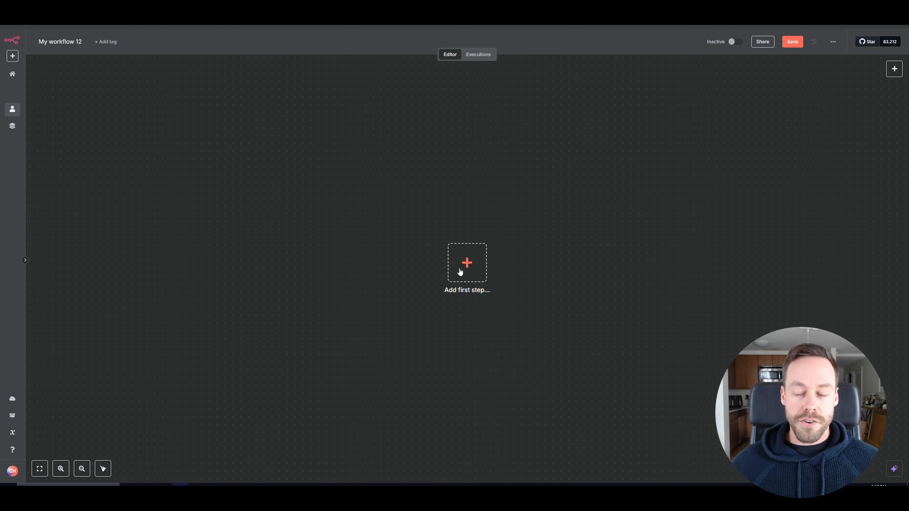
# Start a new workflow with a manual trigger as the first step and move it left.
pyautogui.click(469, 267)
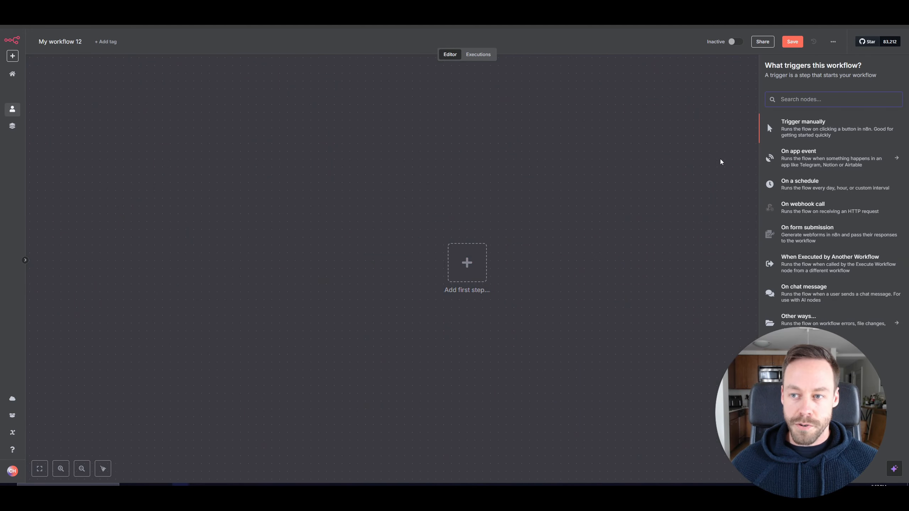
pyautogui.click(790, 133)
pyautogui.moveTo(465, 259); pyautogui.dragTo(203, 211)
# Add a Google Sheets 'Get row(s) in sheet' node after the manual trigger.
pyautogui.click(254, 222)
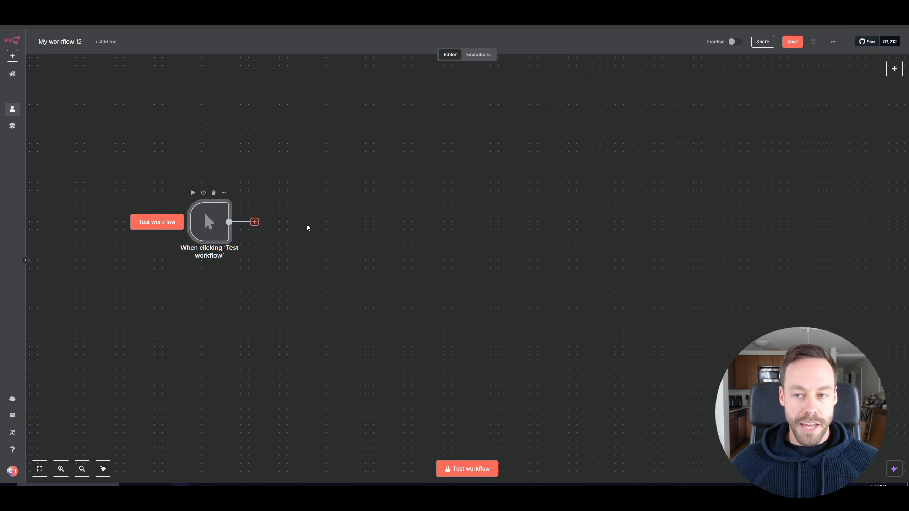
pyautogui.write('google sheets')
pyautogui.press('Return')
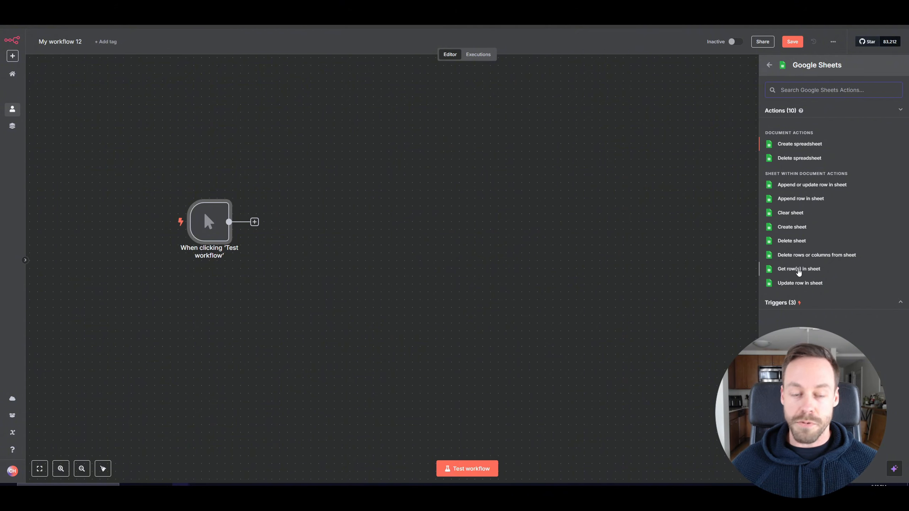
pyautogui.click(799, 269)
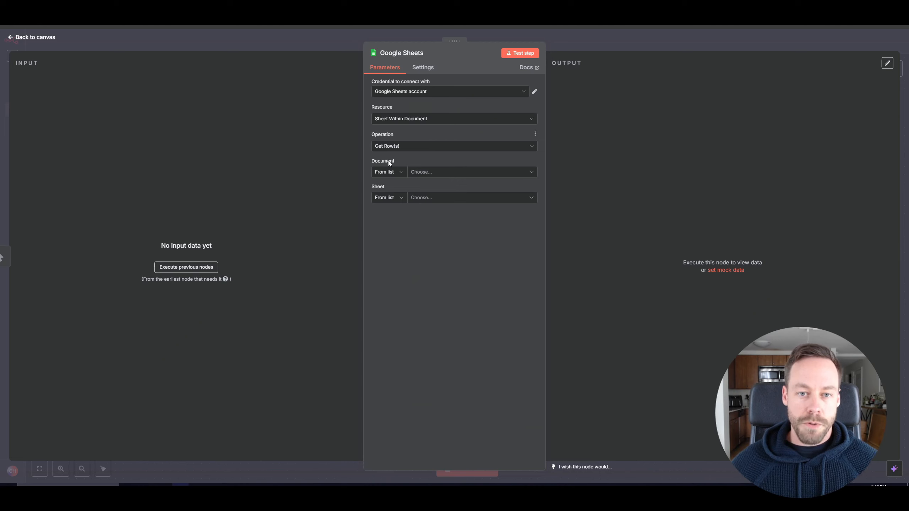
# Point the node at Sheet1 of the n8n Music Automation document and add a filter.
pyautogui.click(428, 174)
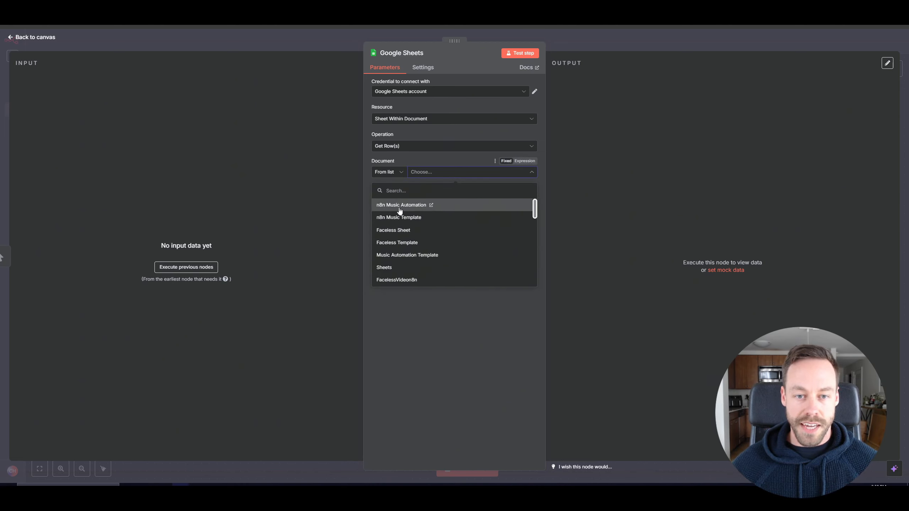
pyautogui.click(392, 207)
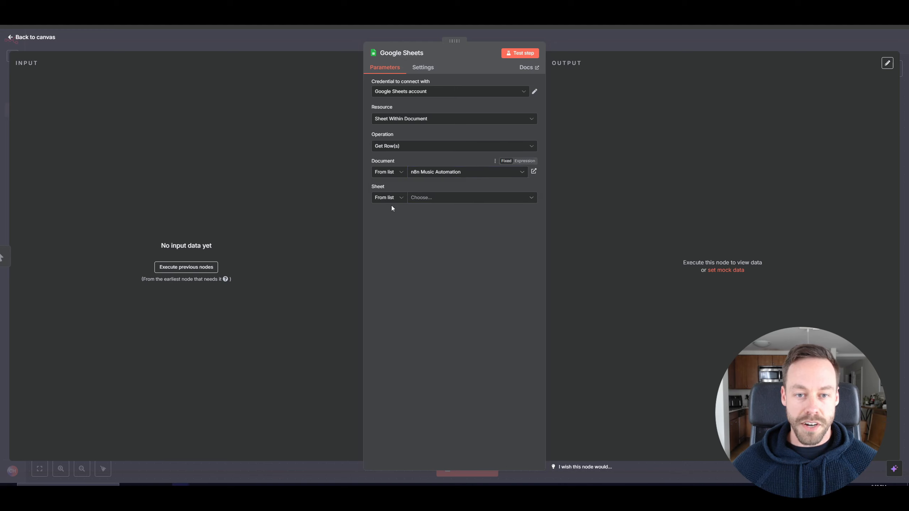
pyautogui.click(432, 198)
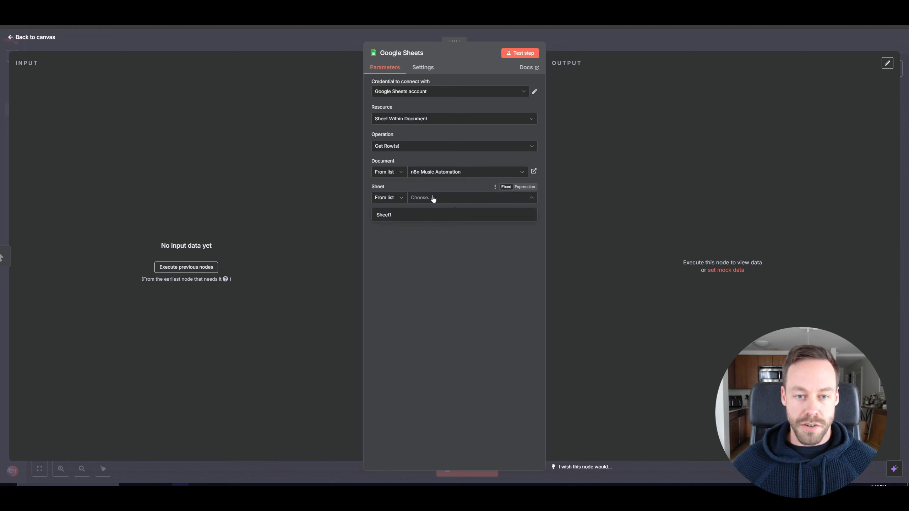
pyautogui.click(414, 213)
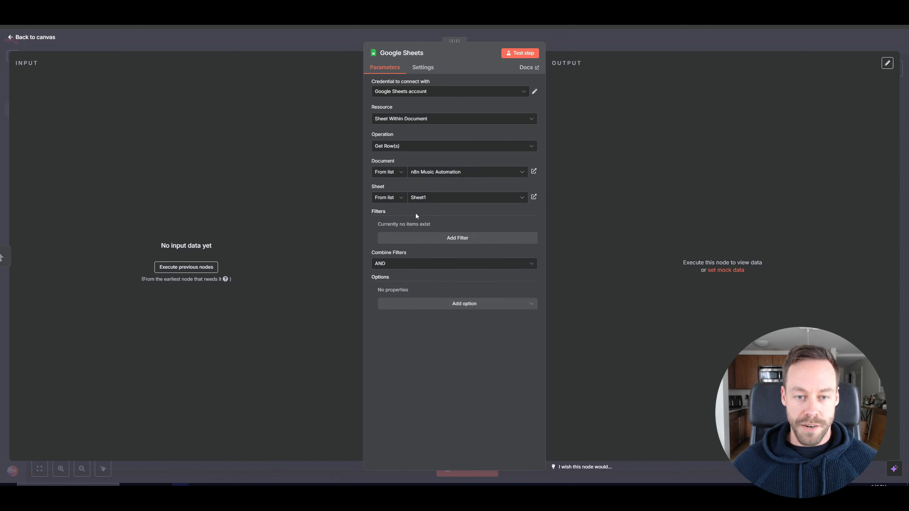
pyautogui.click(409, 241)
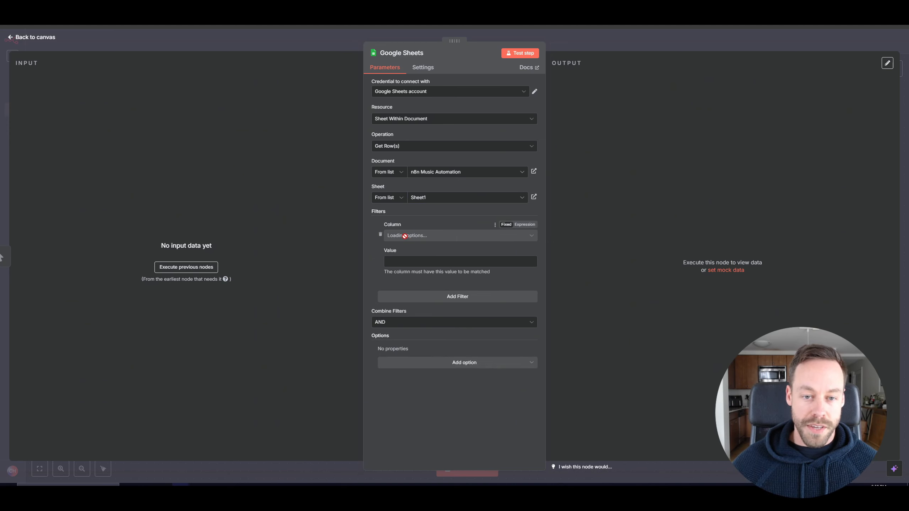
# Set the filter to match rows whose status column equals todo.
pyautogui.click(405, 236)
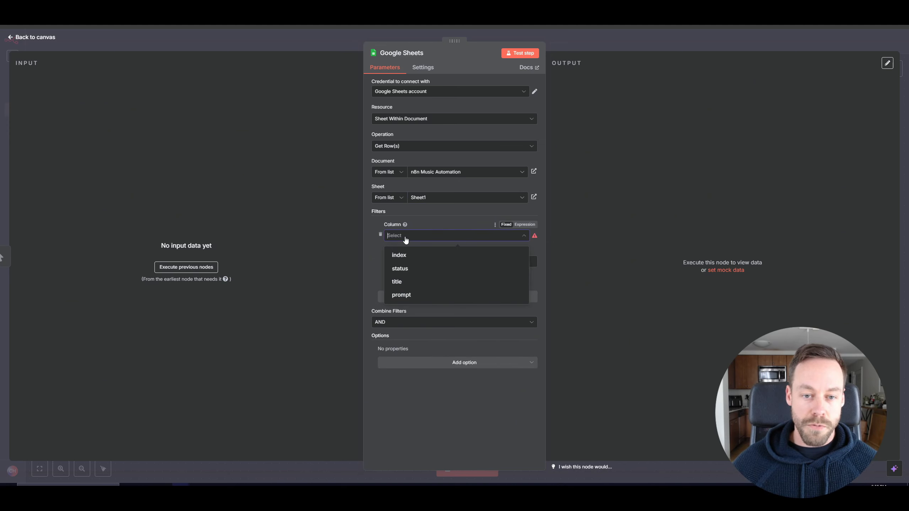
pyautogui.click(400, 268)
pyautogui.click(405, 261)
pyautogui.write('tod')
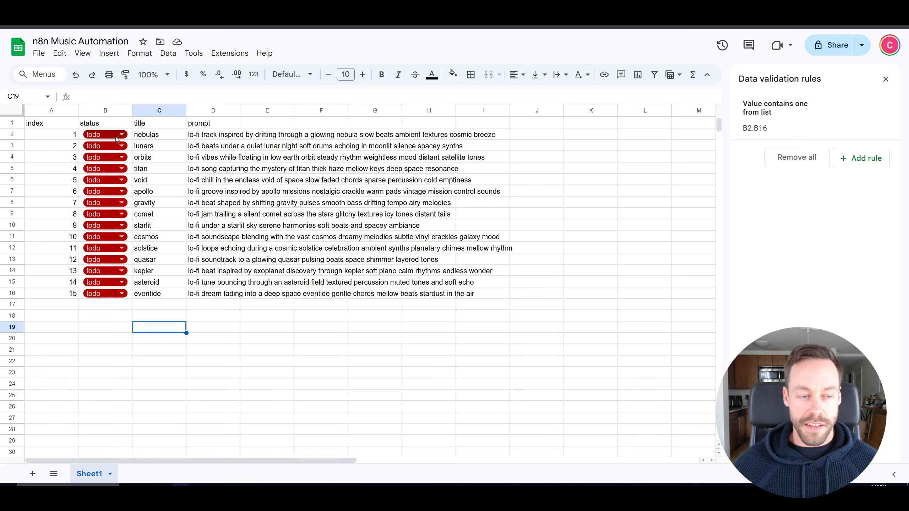
# Switch row 2's status in the sheet to complete and back to todo.
pyautogui.click(116, 138)
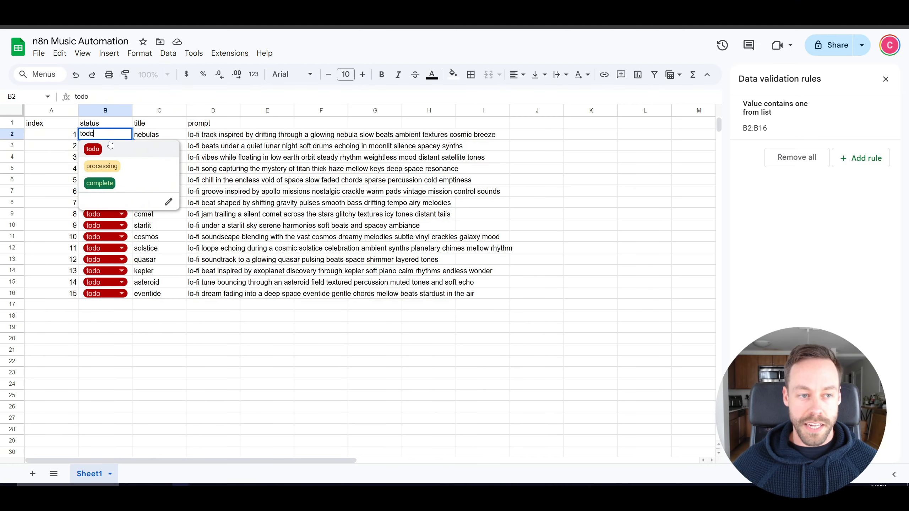
pyautogui.click(100, 182)
pyautogui.click(122, 136)
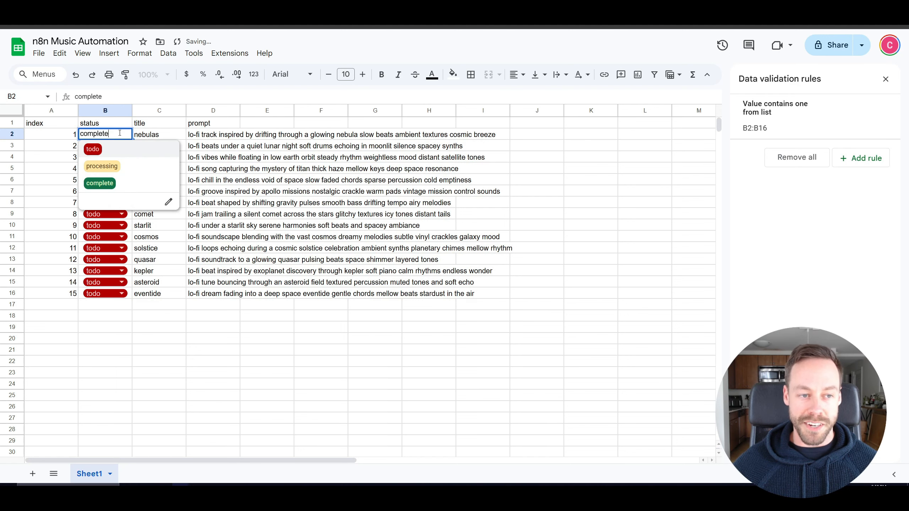
pyautogui.click(93, 148)
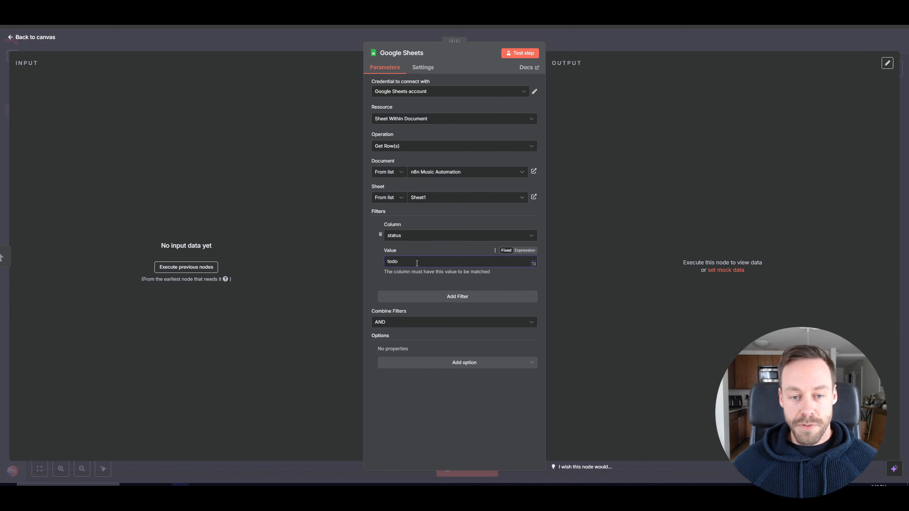
# Add the option to return only the first matching row and enable it.
pyautogui.click(454, 363)
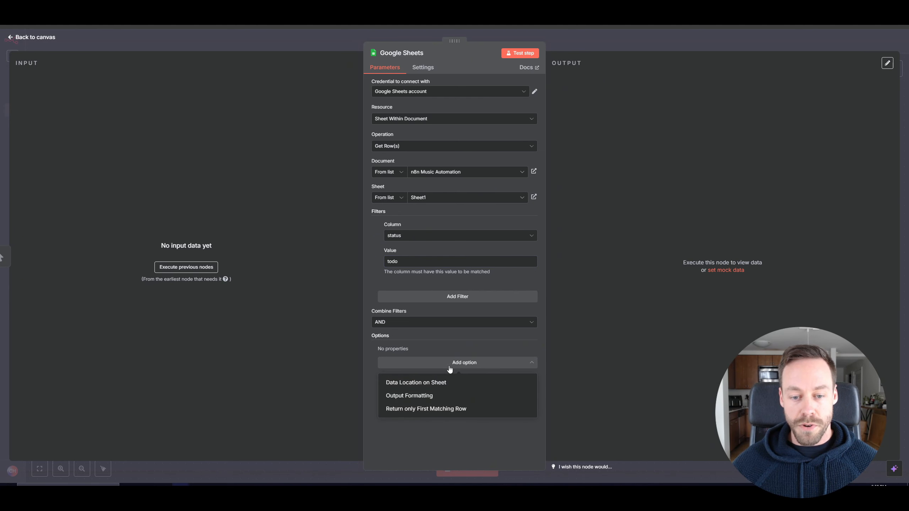
pyautogui.click(417, 413)
pyautogui.click(390, 359)
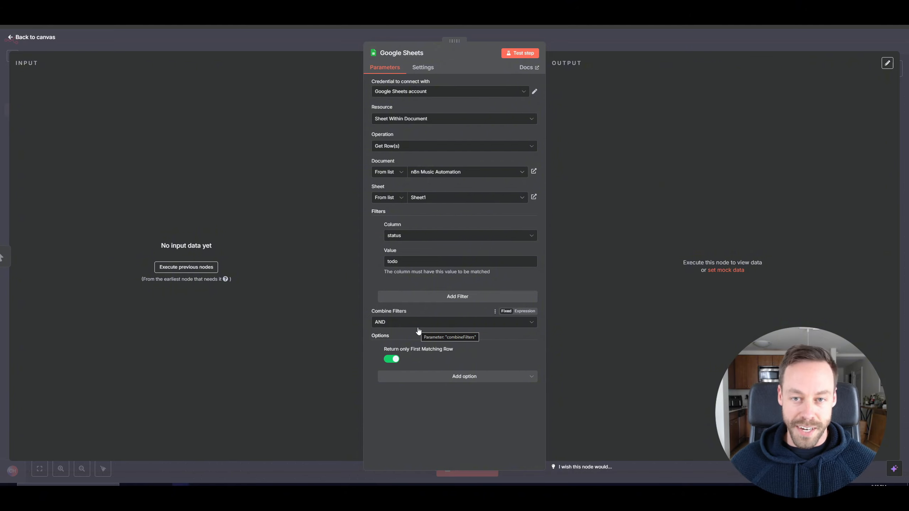
# Test the Google Sheets step, inspect the returned row, and return to the canvas.
pyautogui.click(526, 54)
pyautogui.moveTo(594, 127); pyautogui.dragTo(895, 147)
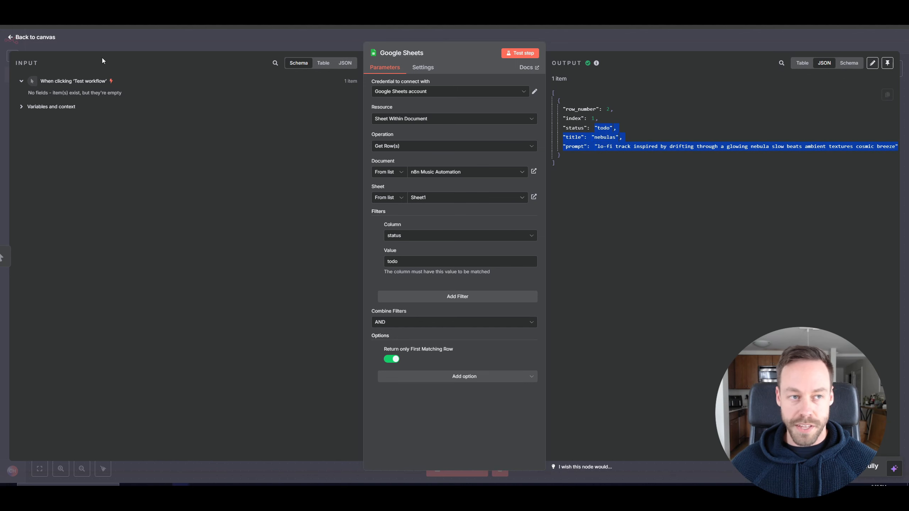
pyautogui.click(40, 38)
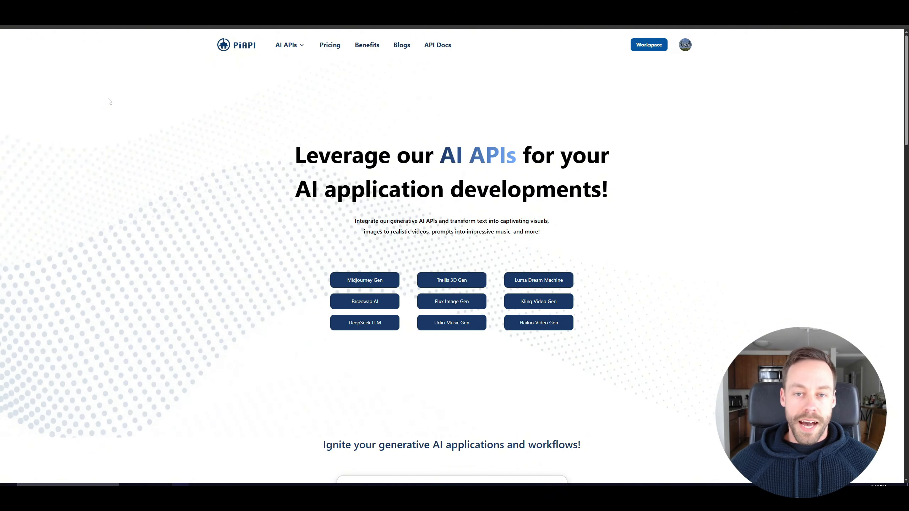
# Open the PiAPI workspace and go to its API Keys page.
pyautogui.click(633, 48)
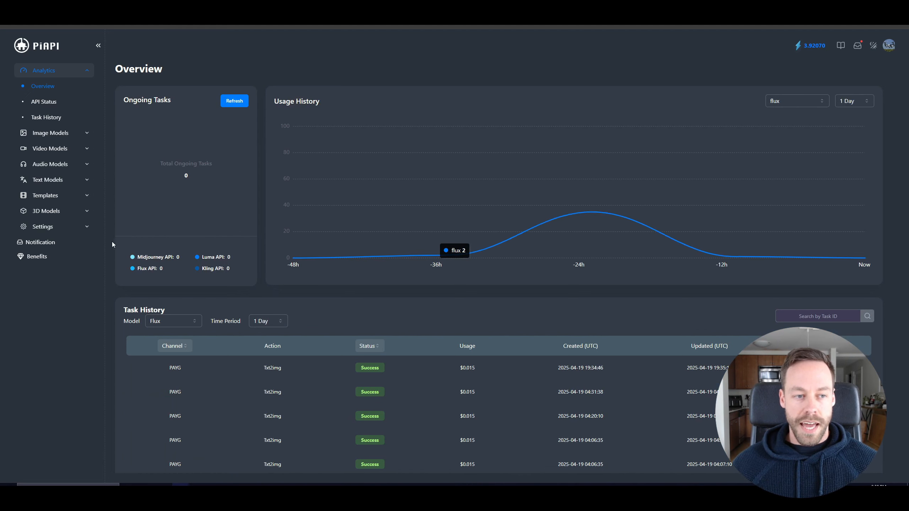
pyautogui.click(74, 231)
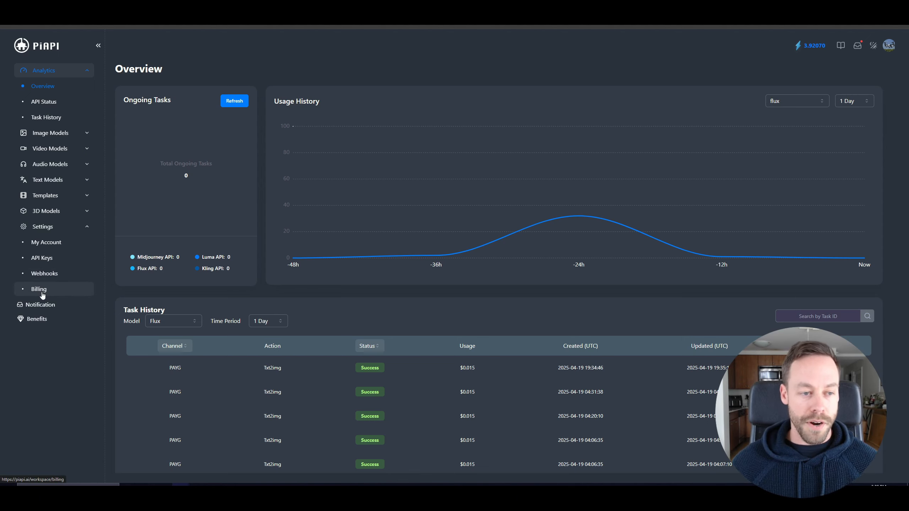
pyautogui.click(53, 264)
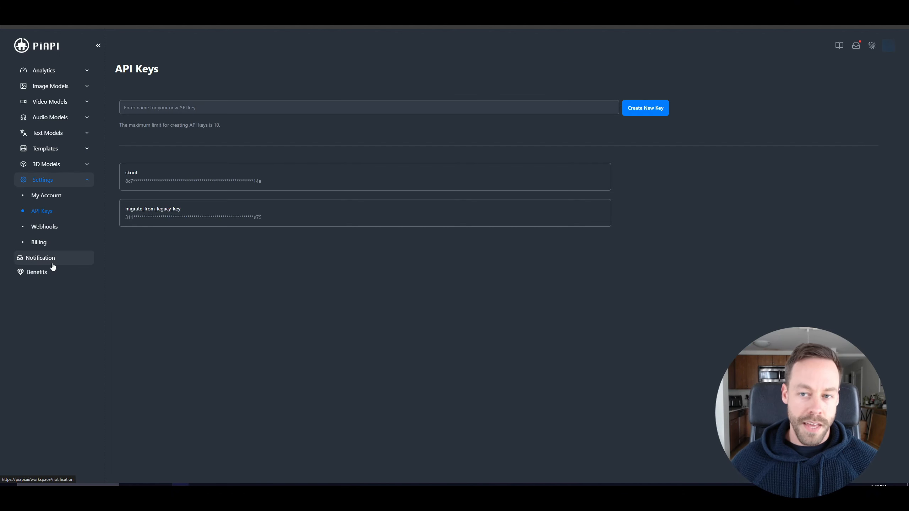
pyautogui.click(650, 112)
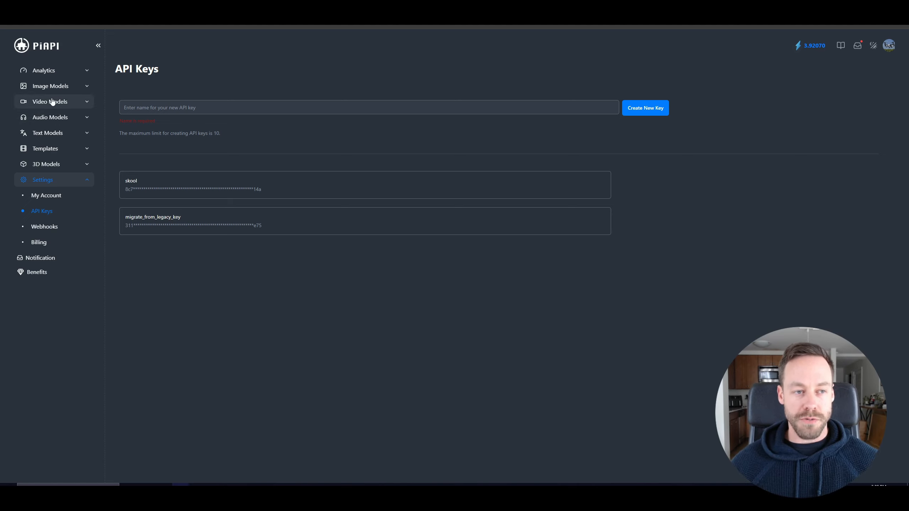
# Browse the DiffRhythm audio model's overview, API documentation and playground.
pyautogui.click(59, 119)
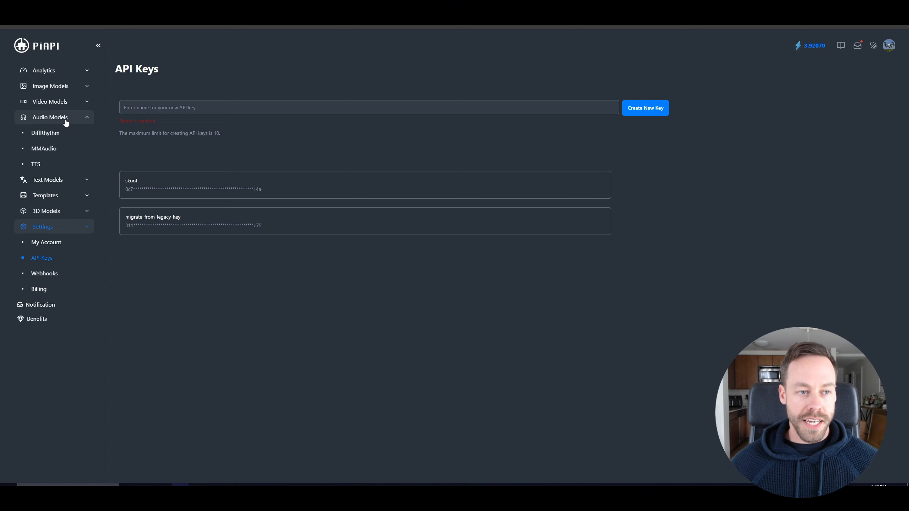
pyautogui.click(54, 138)
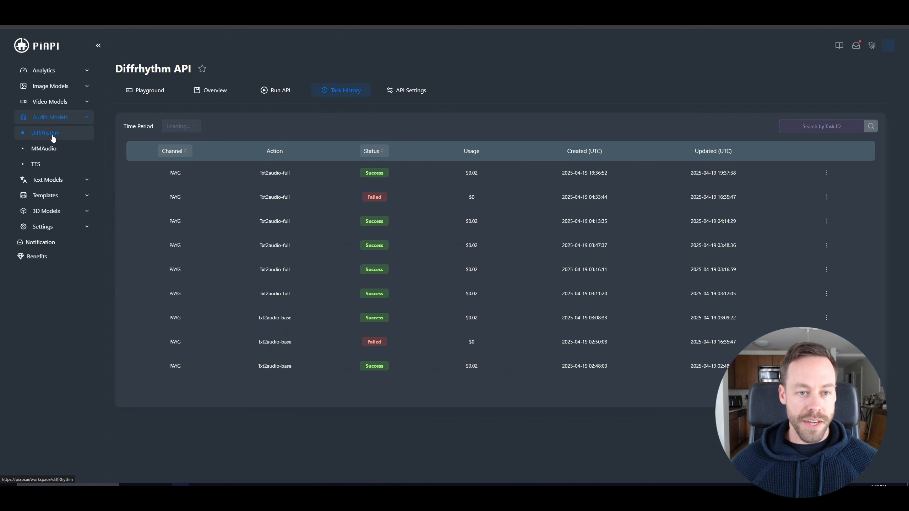
pyautogui.click(198, 92)
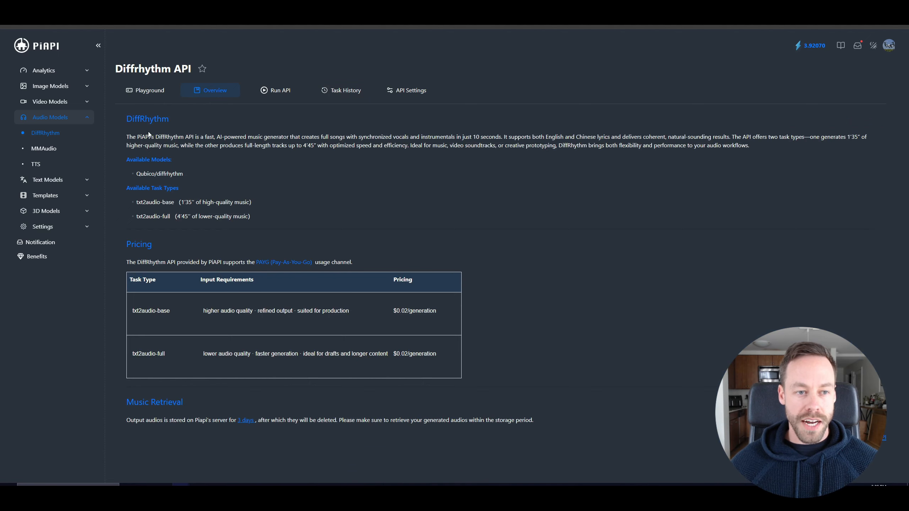
pyautogui.click(274, 88)
pyautogui.scroll(-6, 395, 255)
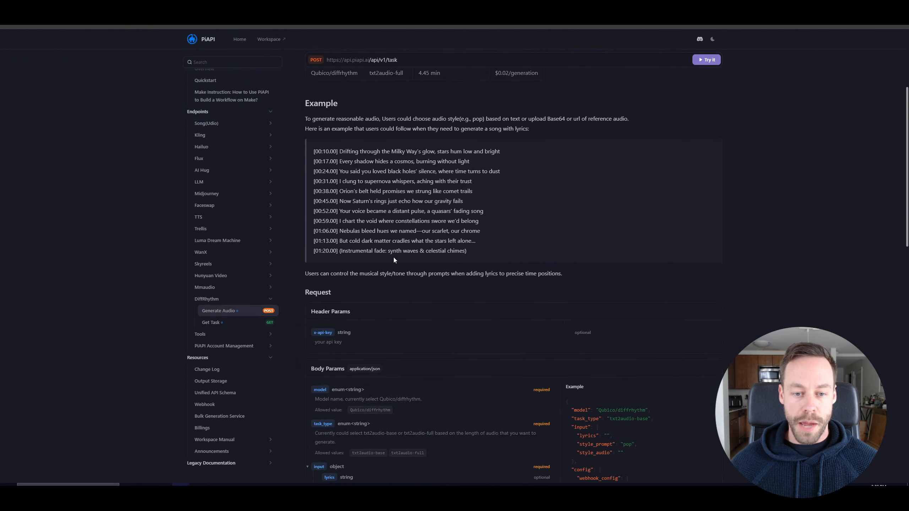
pyautogui.click(398, 7)
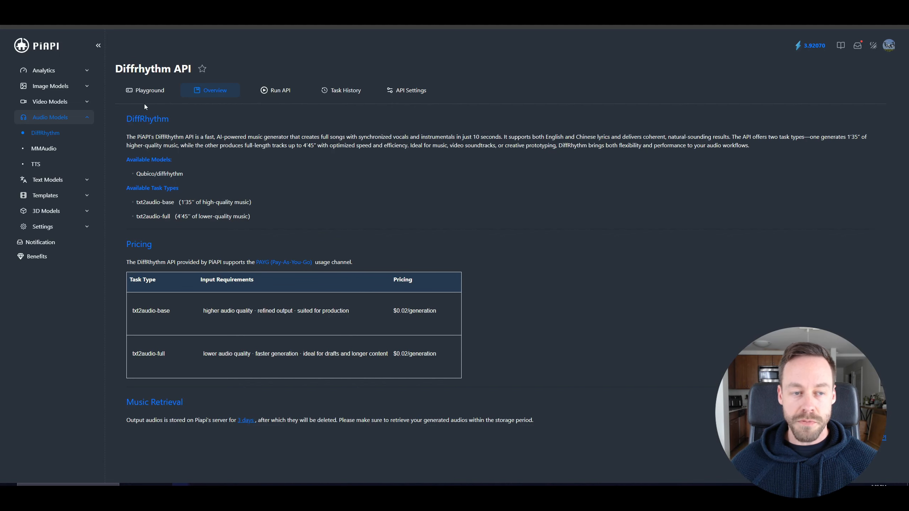
pyautogui.click(148, 92)
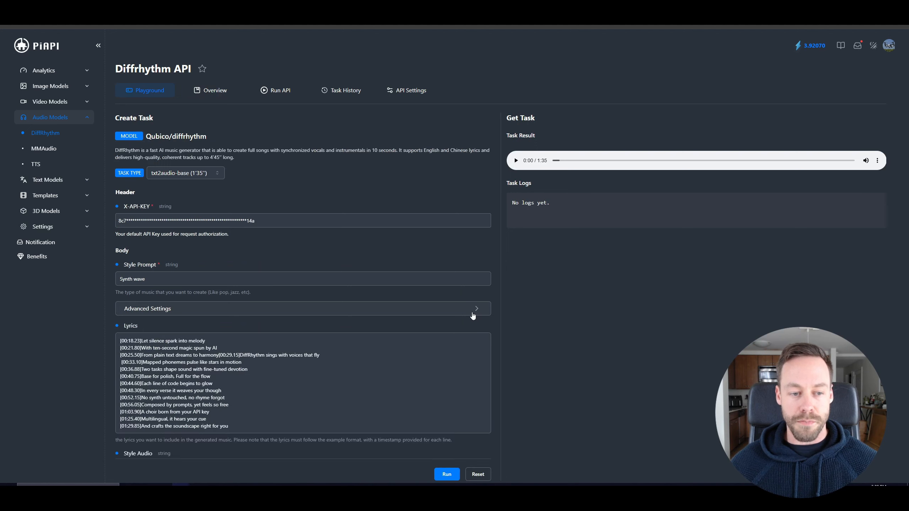
pyautogui.scroll(-1, 225, 387)
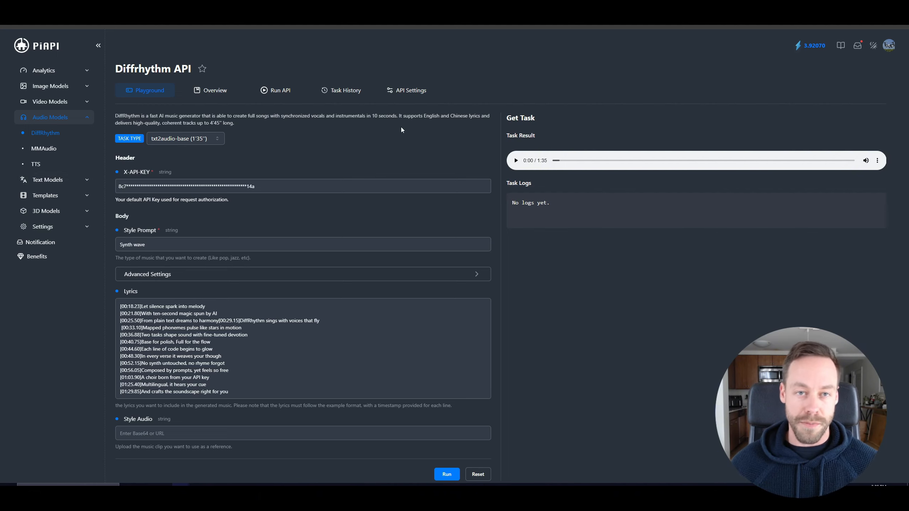
# Open the Flux.1 image model's playground and overview.
pyautogui.click(70, 86)
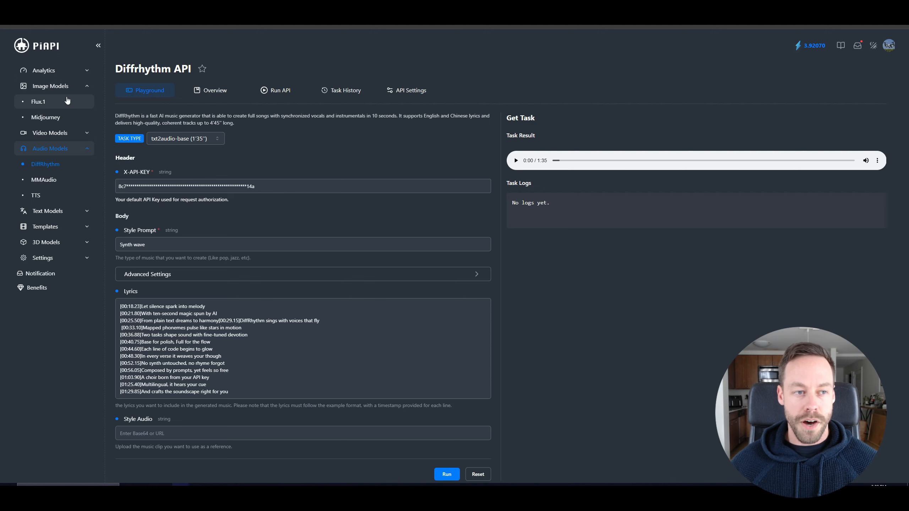
pyautogui.click(61, 103)
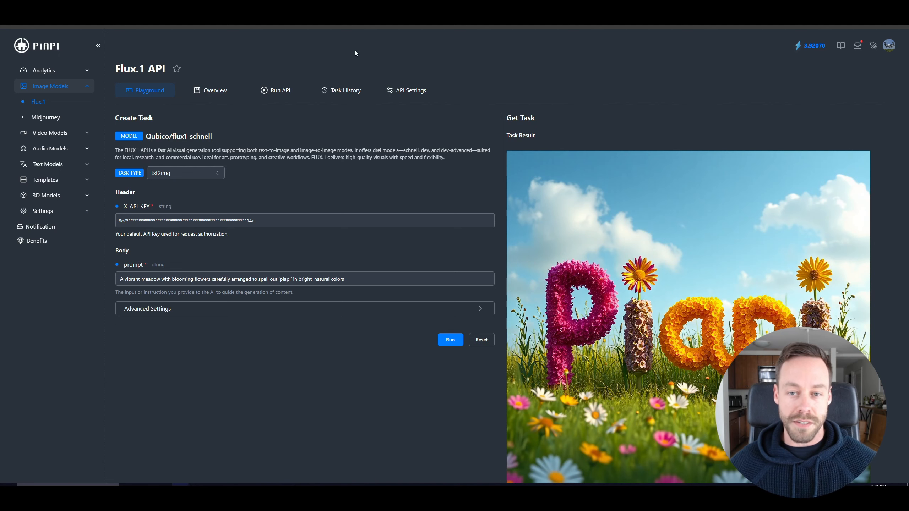
pyautogui.click(217, 91)
pyautogui.scroll(-2, 204, 282)
pyautogui.scroll(3, 265, 323)
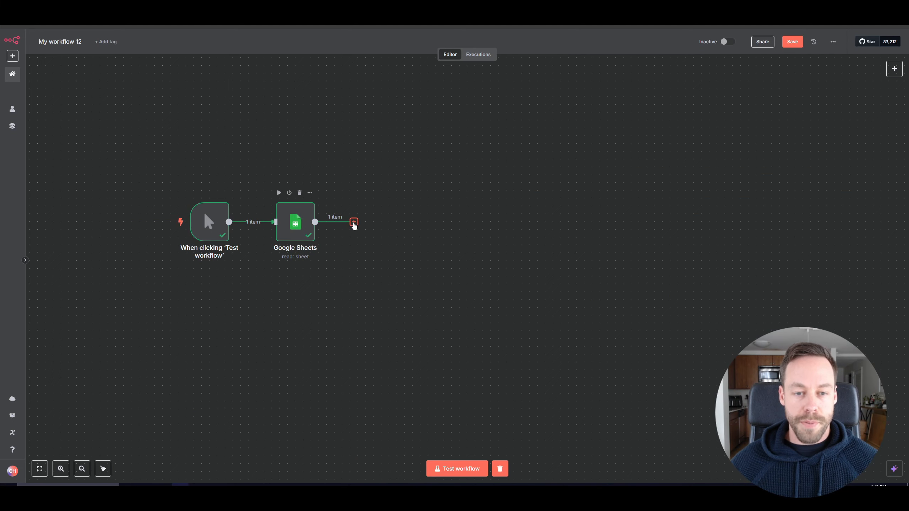
# Add an HTTP Request node after the Google Sheets node.
pyautogui.click(354, 222)
pyautogui.write('http')
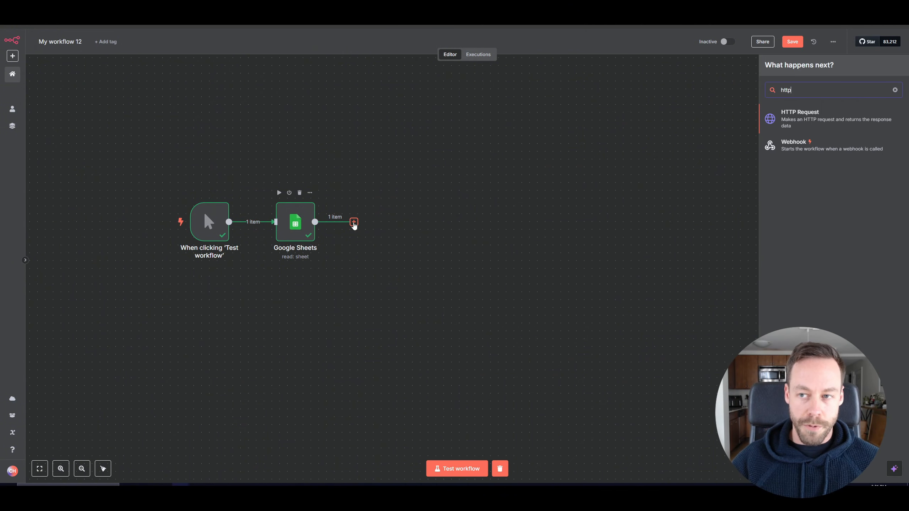
pyautogui.click(779, 120)
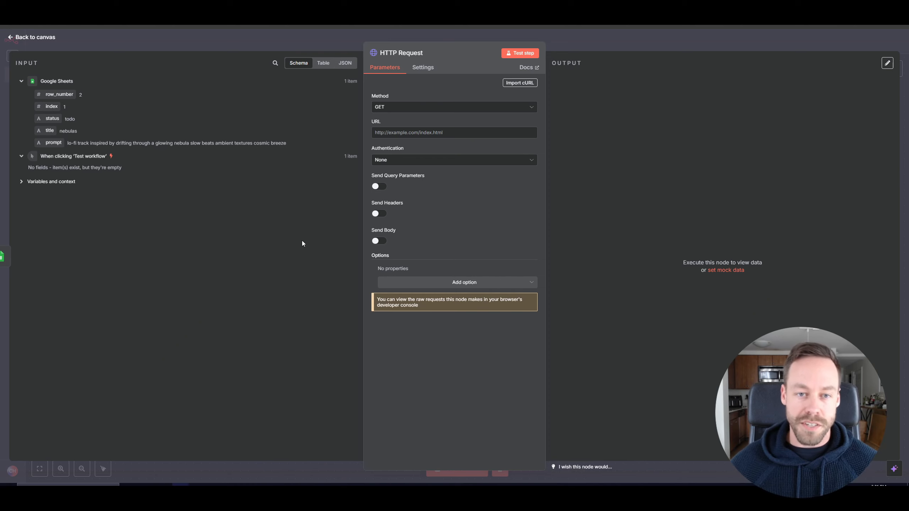
# Copy the cURL request sample from the DiffRhythm Generate Audio API documentation.
pyautogui.click(396, 135)
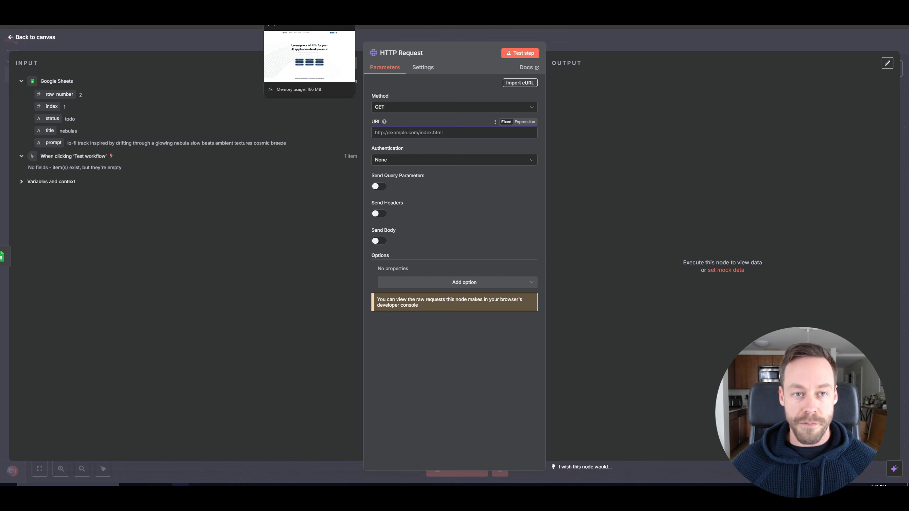
pyautogui.hotkey('ctrl', 'Tab')
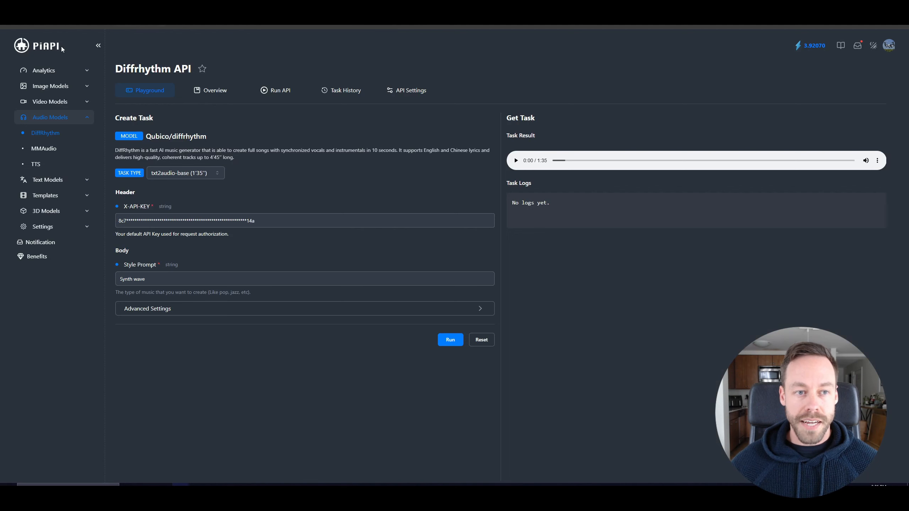
pyautogui.click(287, 92)
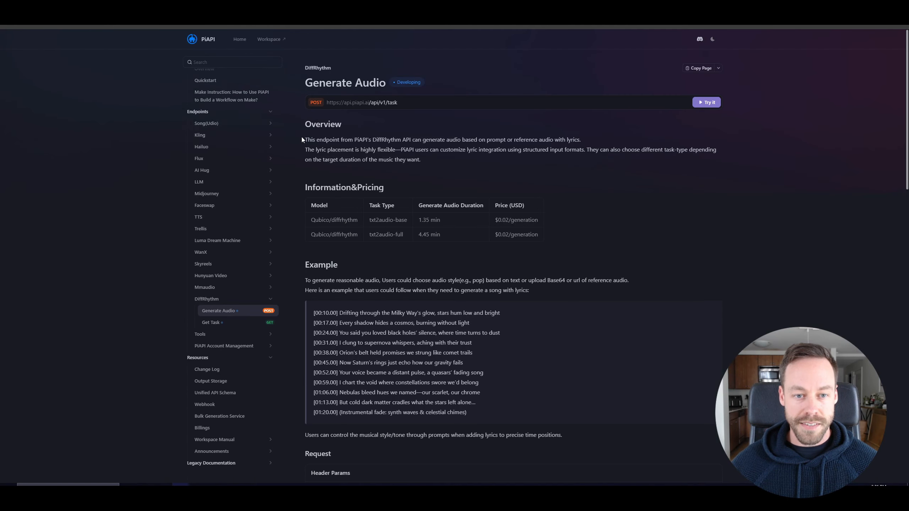
pyautogui.scroll(-2, 301, 139)
pyautogui.scroll(-10, 300, 140)
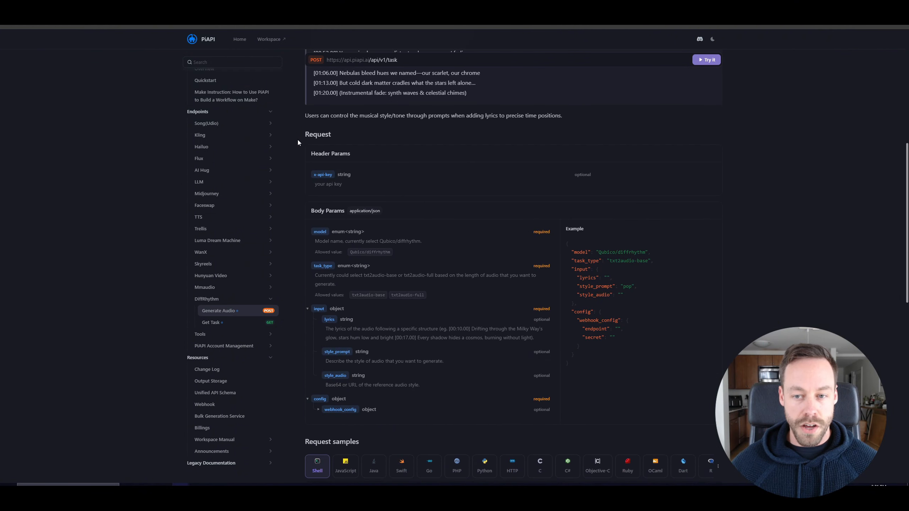
pyautogui.scroll(-6, 297, 139)
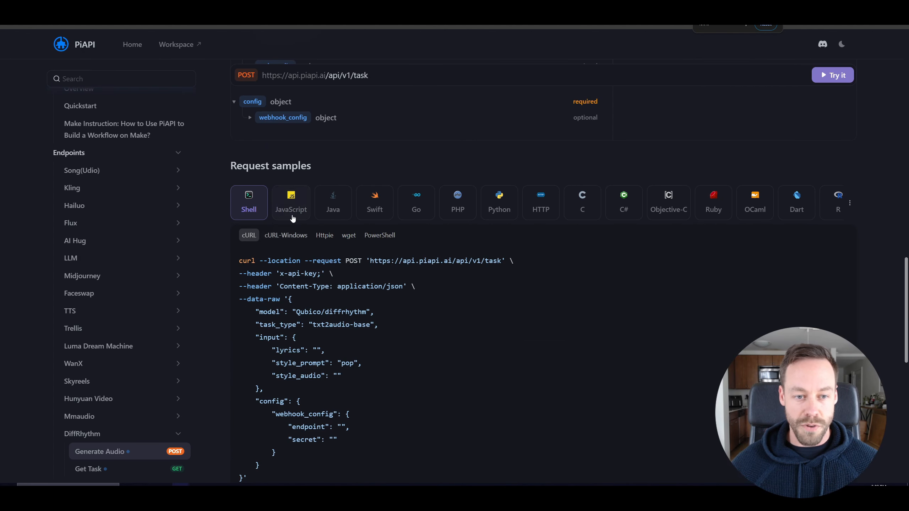
pyautogui.scroll(-3, 229, 288)
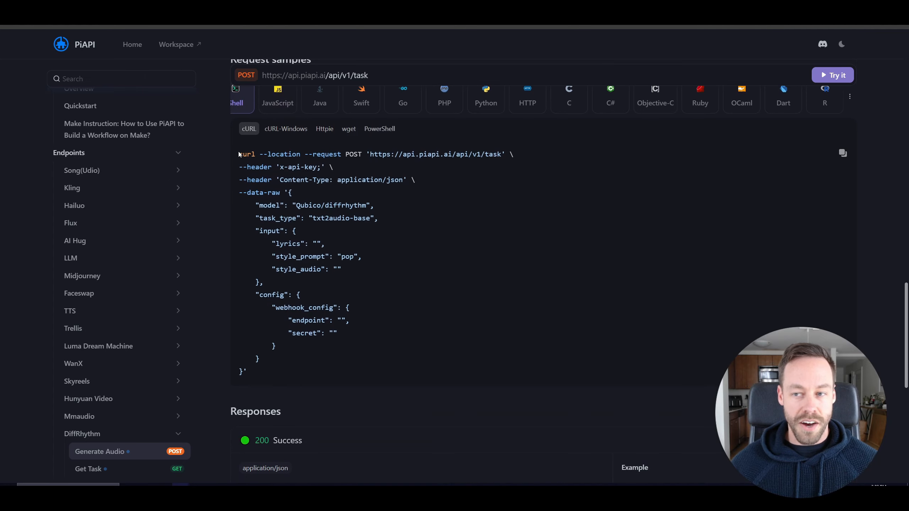
pyautogui.click(843, 153)
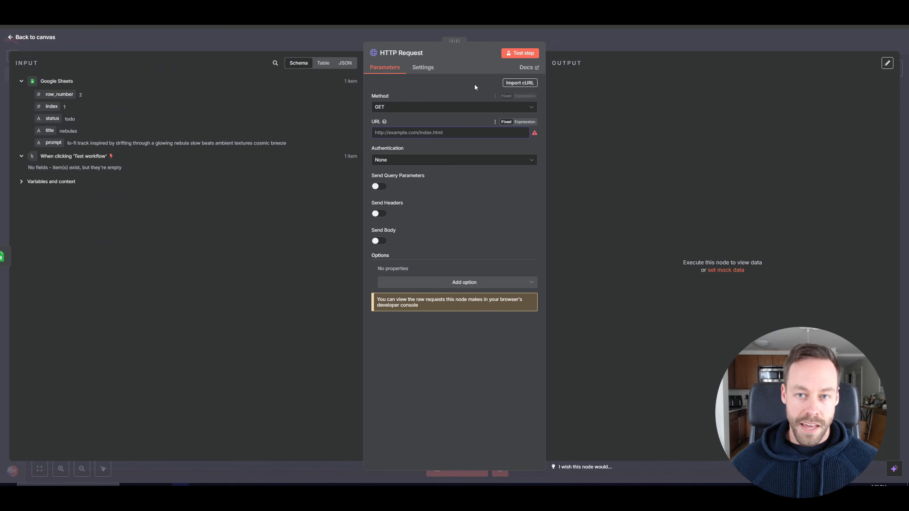
# Import the copied cURL command into the HTTP Request node.
pyautogui.click(516, 85)
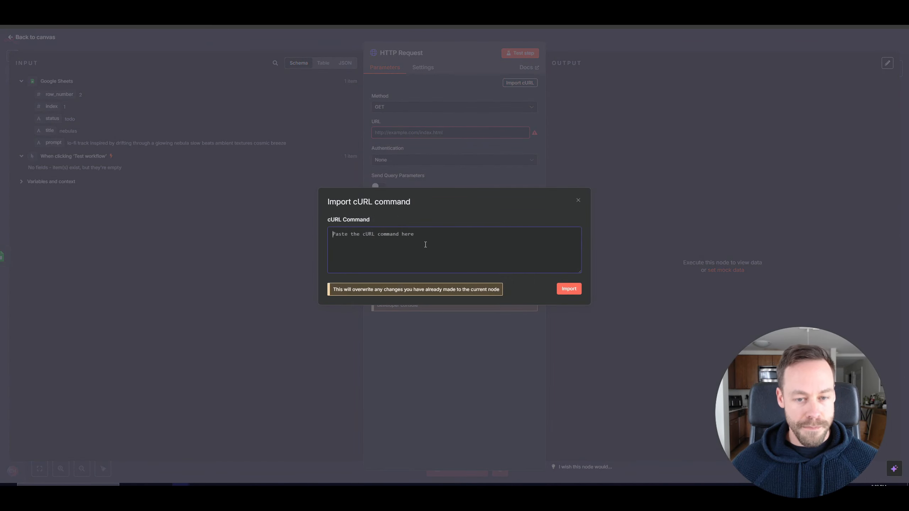
pyautogui.hotkey('ctrl', 'v')
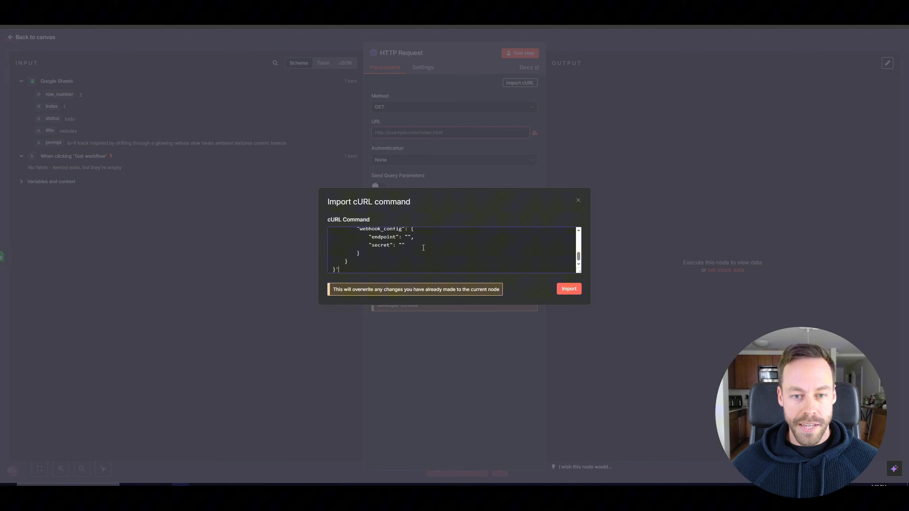
pyautogui.click(569, 290)
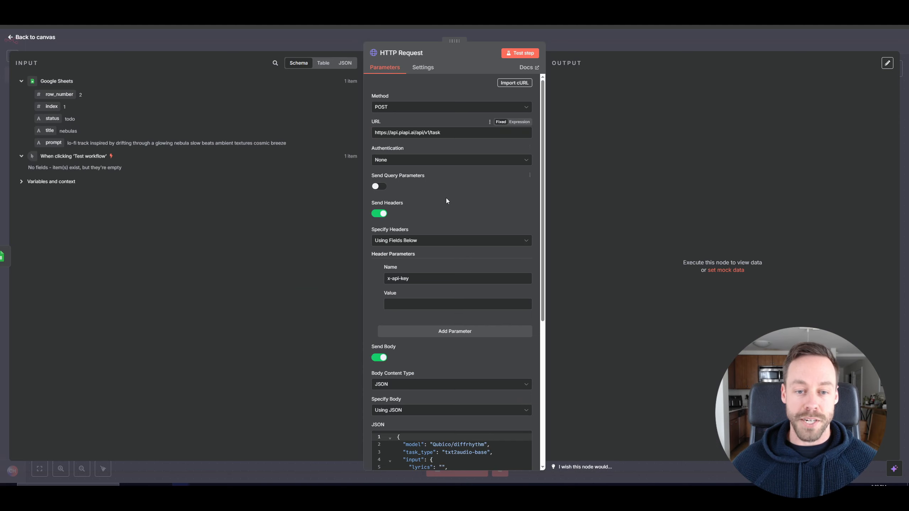
# Enter the PiAPI API key as the x-api-key header value in the HTTP Request node.
pyautogui.scroll(-5, 446, 201)
pyautogui.scroll(1, 458, 333)
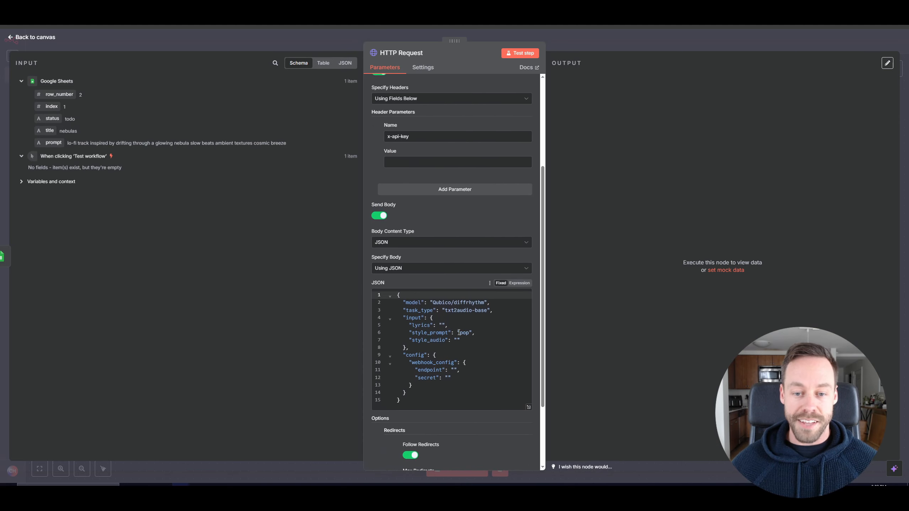
pyautogui.scroll(-1, 459, 333)
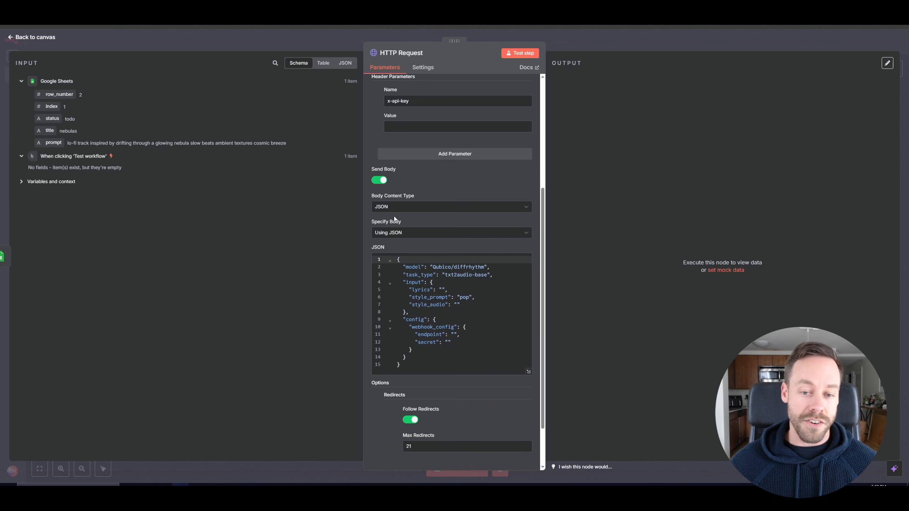
pyautogui.scroll(4, 393, 216)
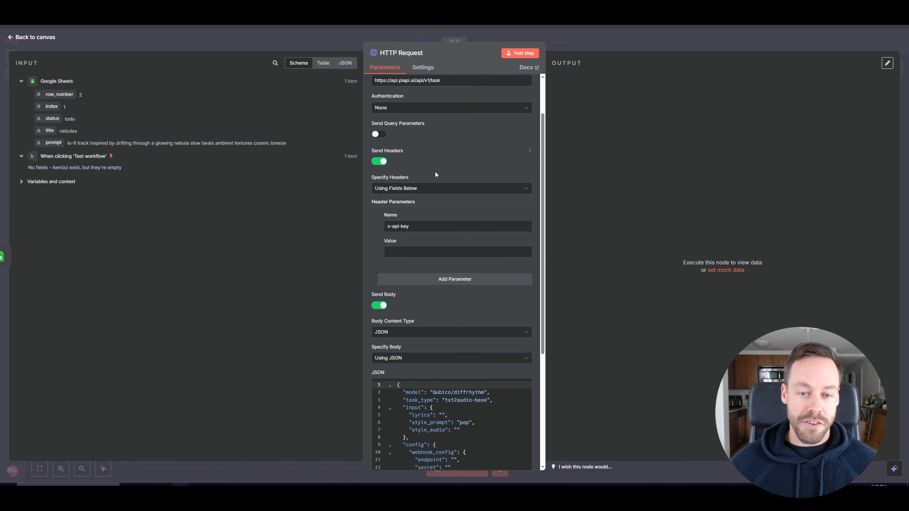
pyautogui.scroll(-5, 401, 218)
pyautogui.scroll(3, 407, 272)
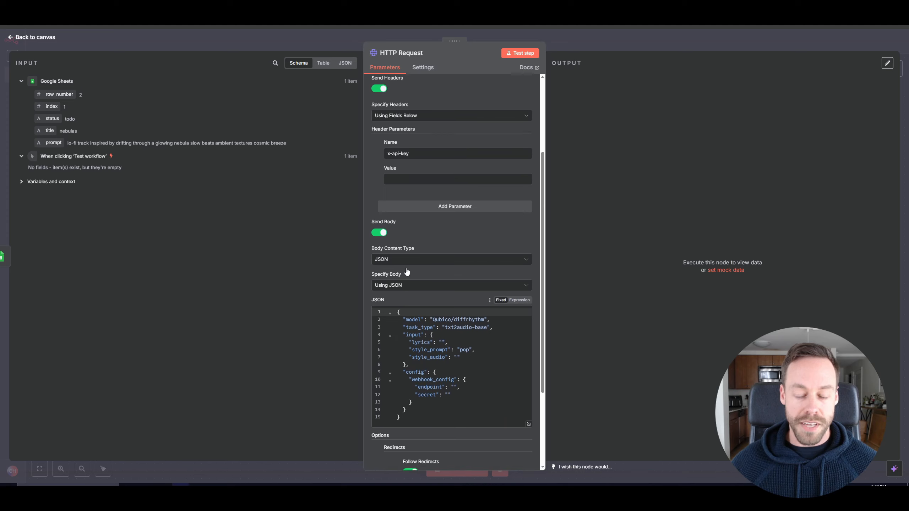
pyautogui.scroll(4, 406, 272)
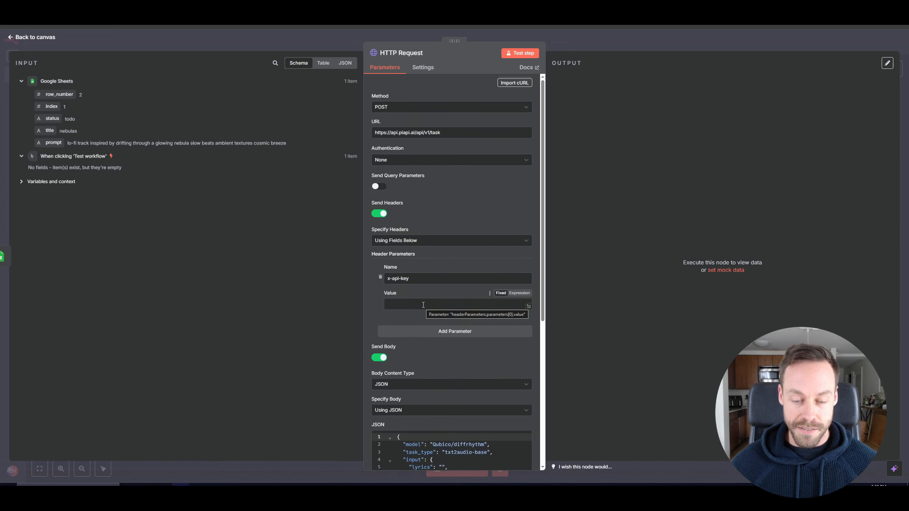
pyautogui.click(401, 306)
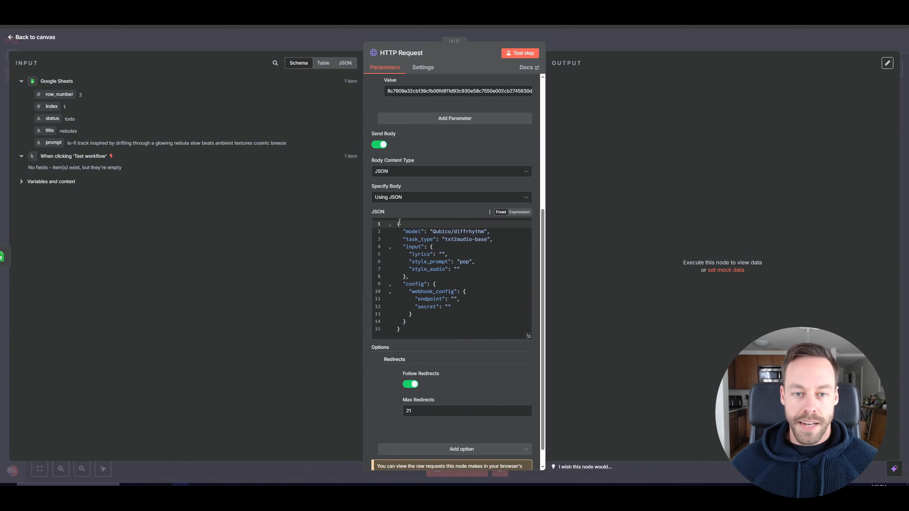
# Switch the JSON body to an expression and map style_prompt to the Google Sheets prompt field.
pyautogui.click(518, 212)
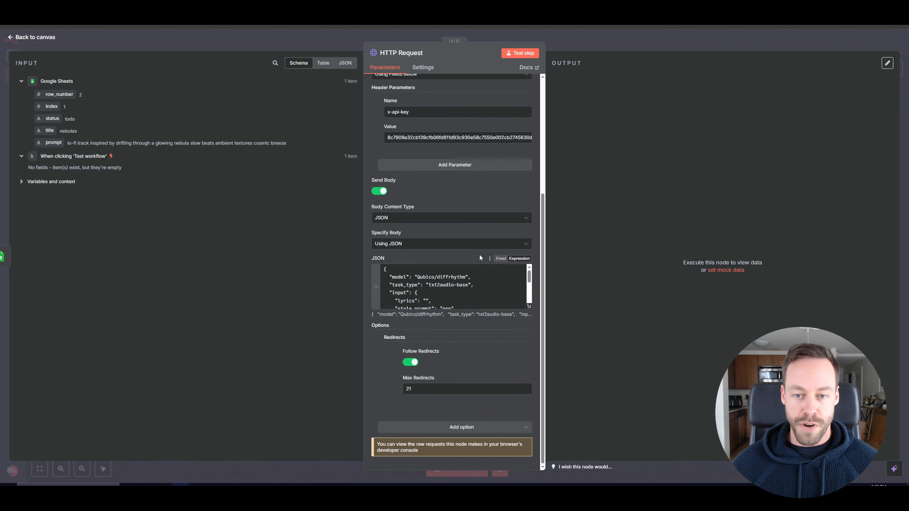
pyautogui.click(529, 306)
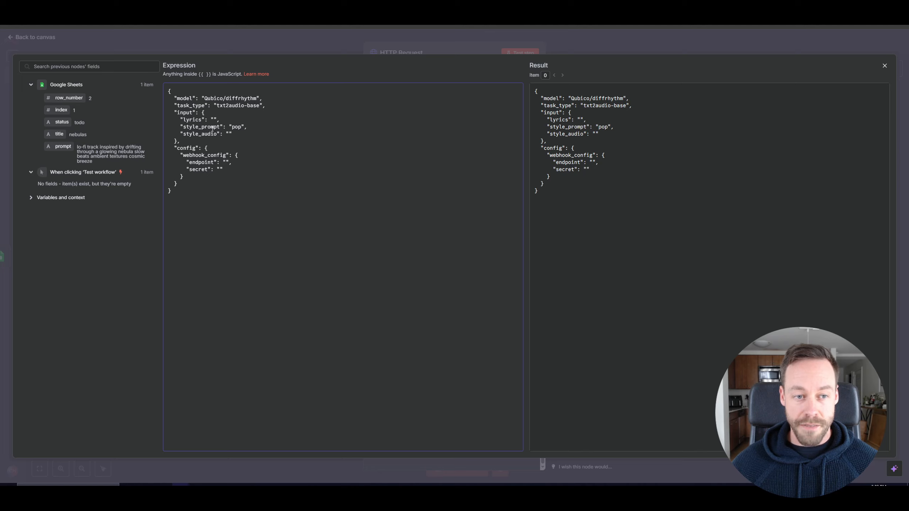
pyautogui.click(242, 127)
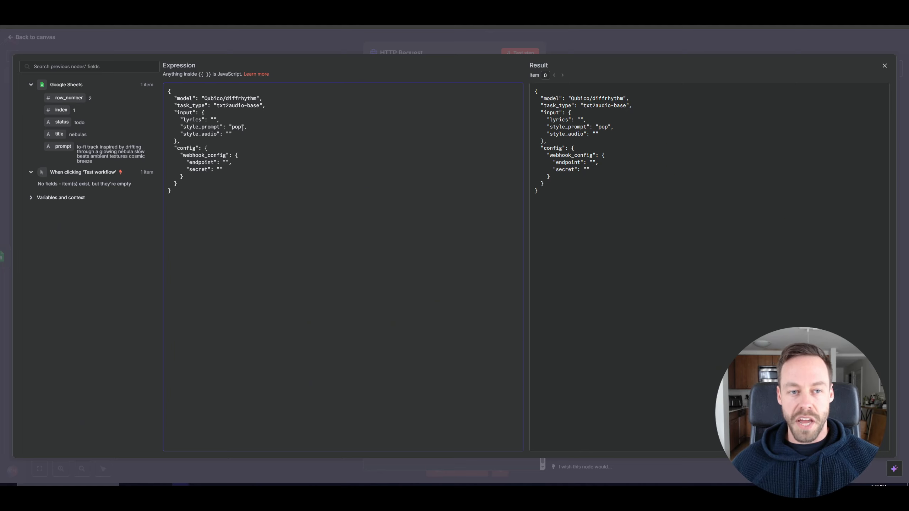
pyautogui.press('BackSpace')
pyautogui.press('BackSpace')
pyautogui.press('BackSpace')
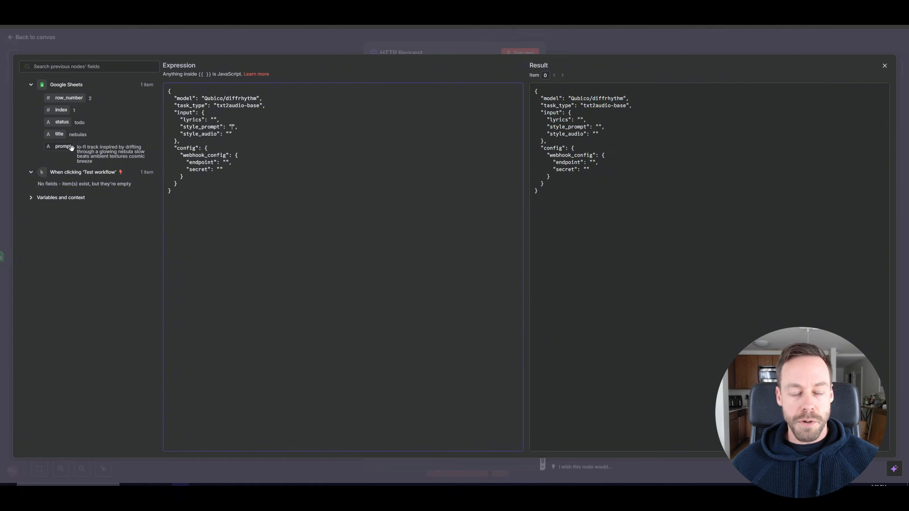
pyautogui.moveTo(60, 146); pyautogui.dragTo(233, 128)
pyautogui.click(269, 210)
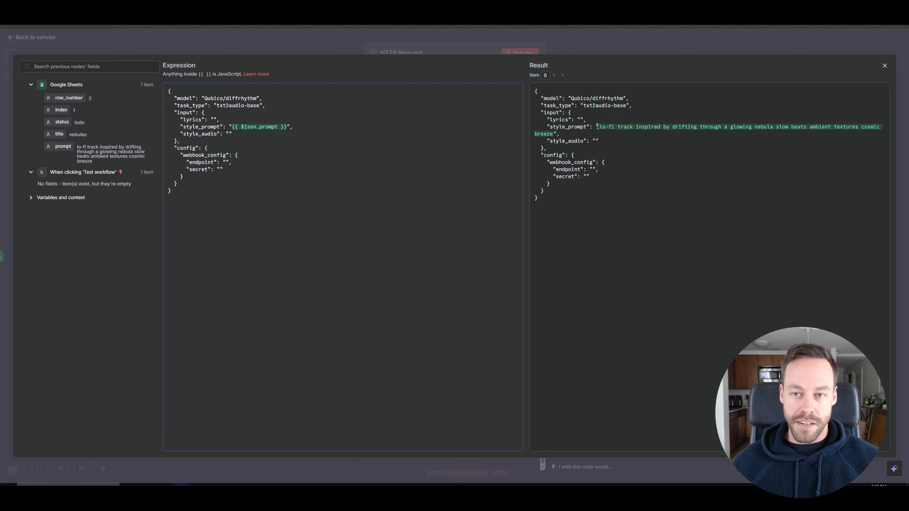
# Change the task_type in the JSON body to txt2audio-full and close the expression editor.
pyautogui.moveTo(535, 91); pyautogui.dragTo(611, 128)
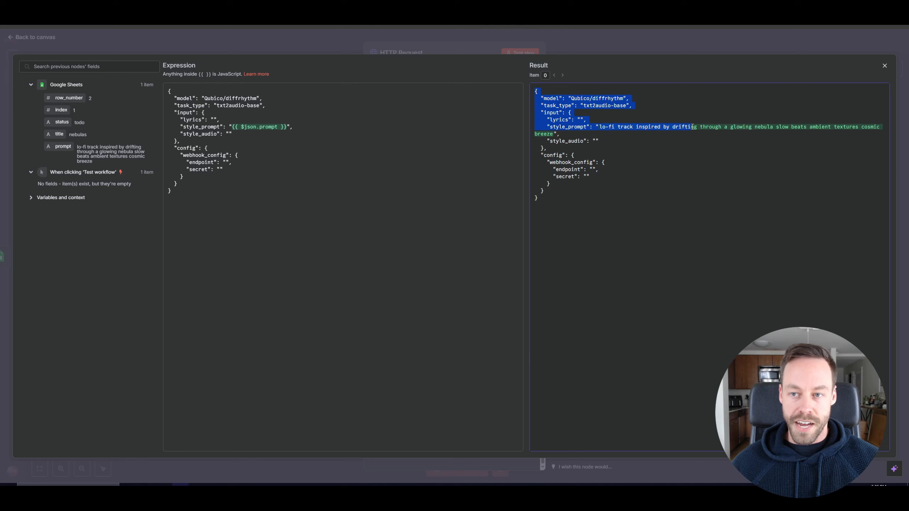
pyautogui.moveTo(693, 127); pyautogui.dragTo(768, 127)
pyautogui.click(201, 105)
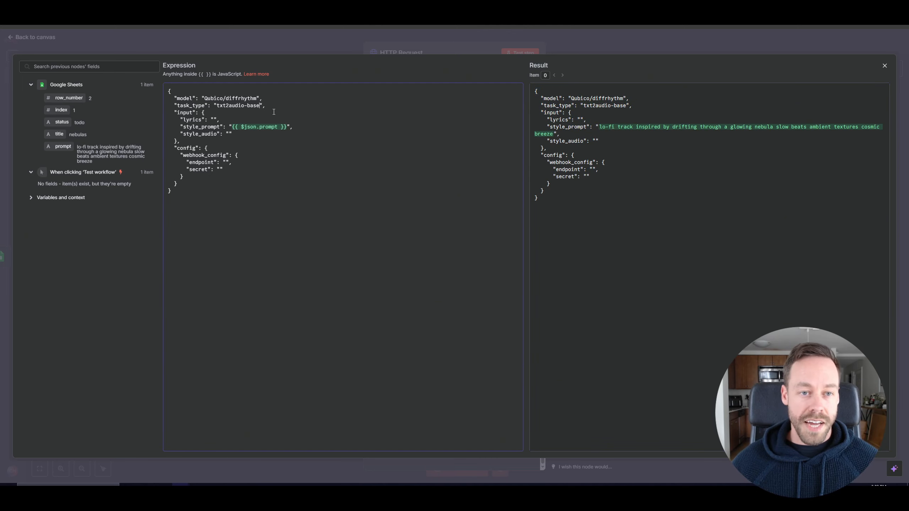
pyautogui.press('BackSpace')
pyautogui.press('BackSpace')
pyautogui.press('BackSpace')
pyautogui.press('BackSpace')
pyautogui.write('fu')
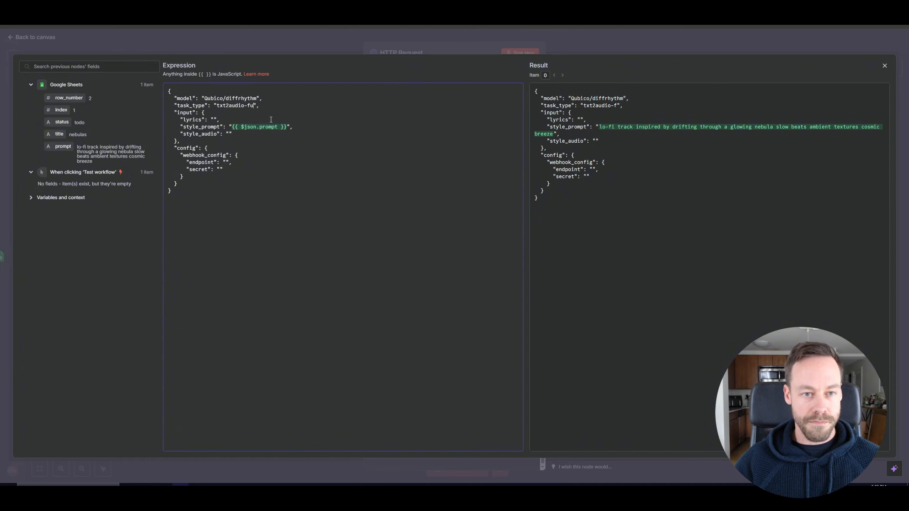
pyautogui.write('ll')
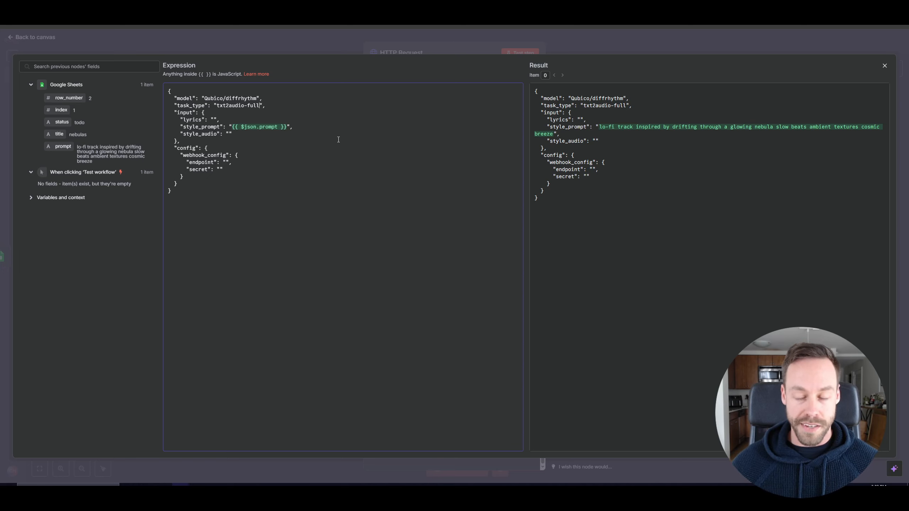
pyautogui.press('Escape')
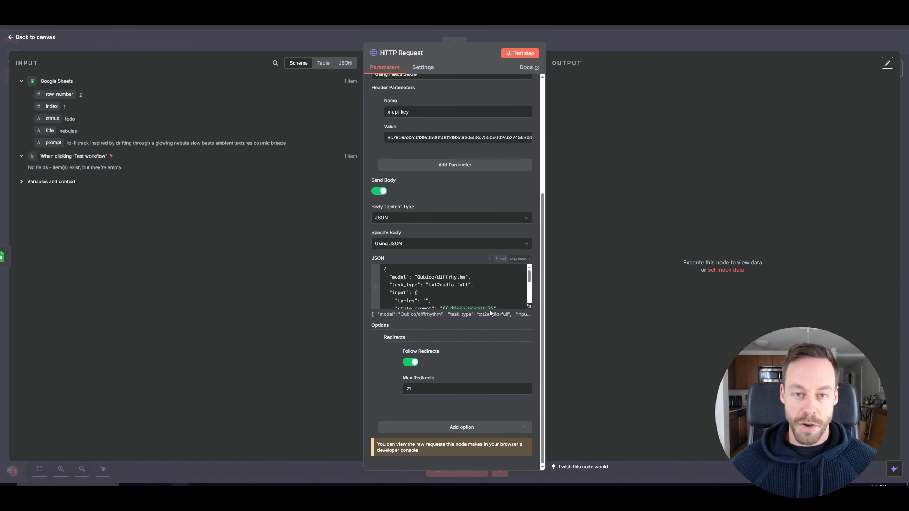
# Test the HTTP Request step to submit the audio generation task and review its output.
pyautogui.scroll(-3, 430, 303)
pyautogui.scroll(5, 412, 340)
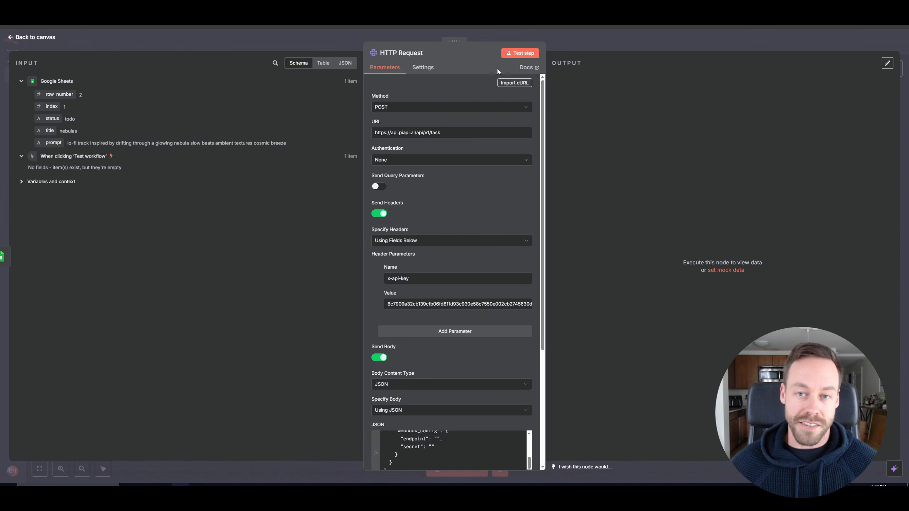
pyautogui.click(520, 55)
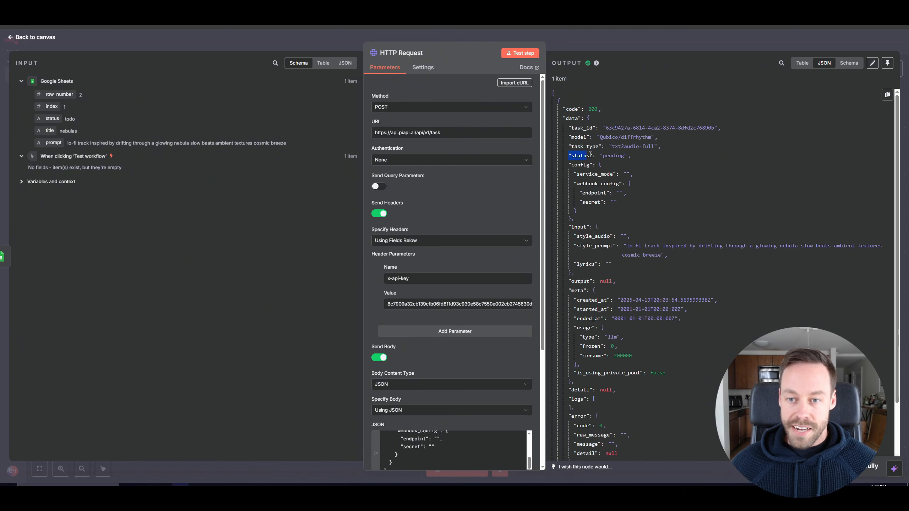
pyautogui.moveTo(590, 155); pyautogui.dragTo(627, 156)
pyautogui.scroll(-1, 620, 210)
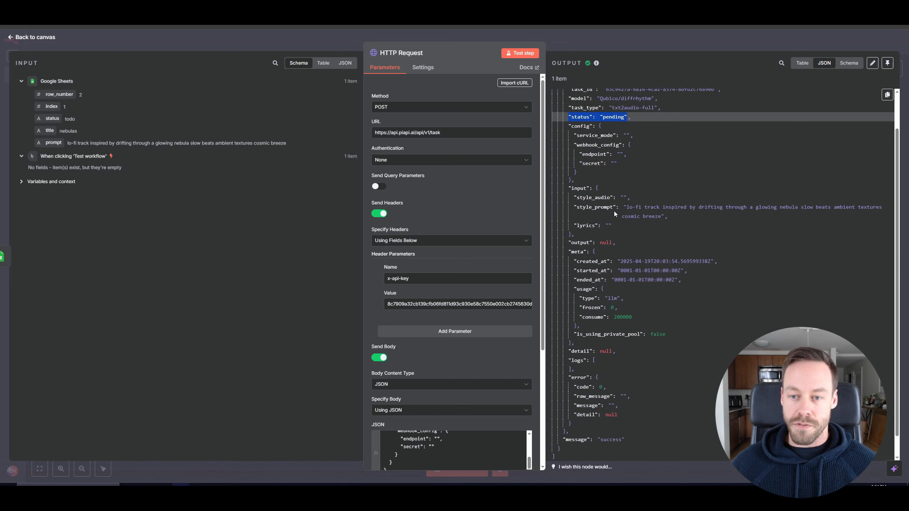
pyautogui.scroll(-1, 614, 214)
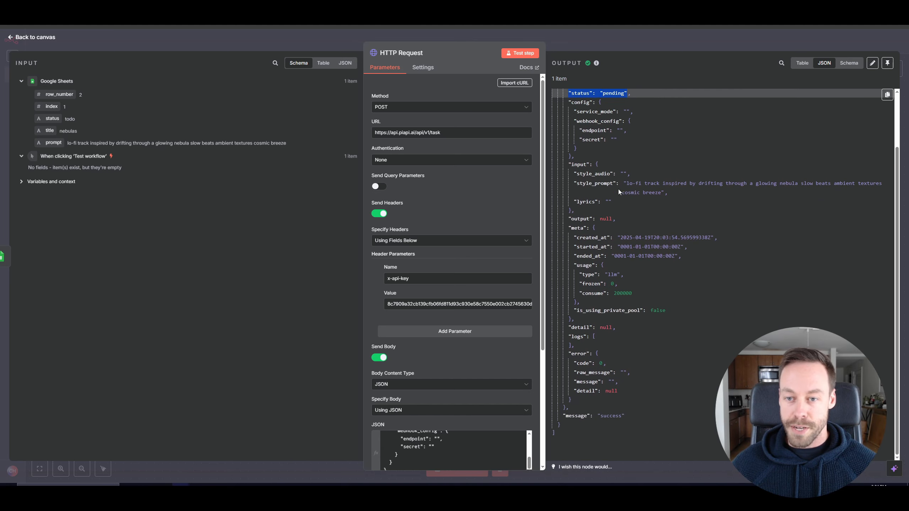
pyautogui.press('Escape')
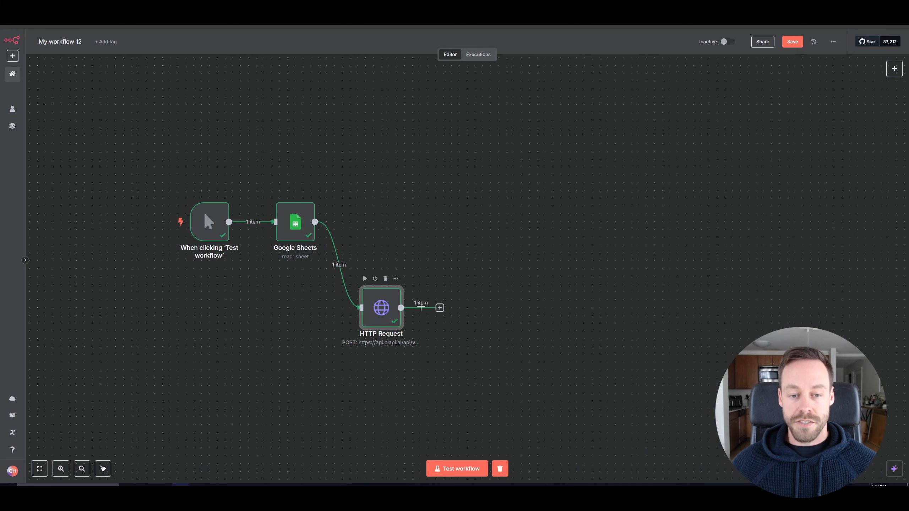
# Add a second HTTP Request node after the first HTTP Request node.
pyautogui.click(440, 308)
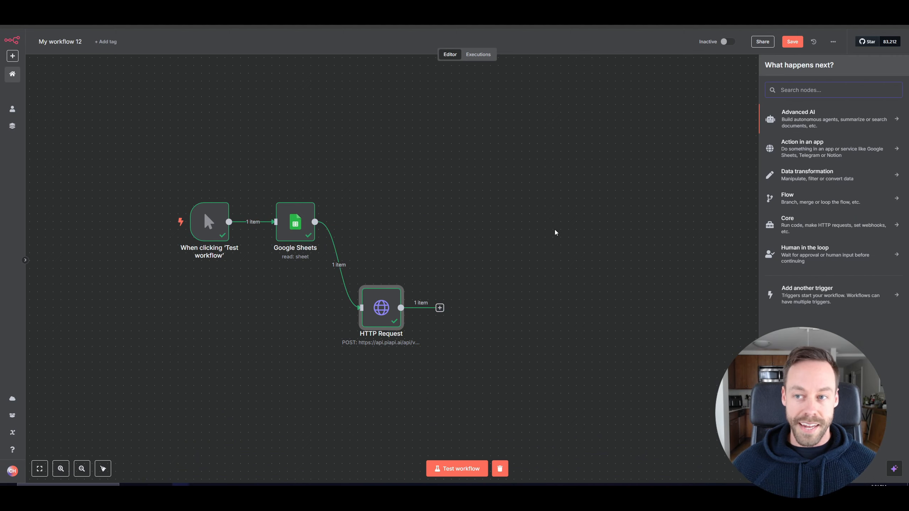
pyautogui.write('http')
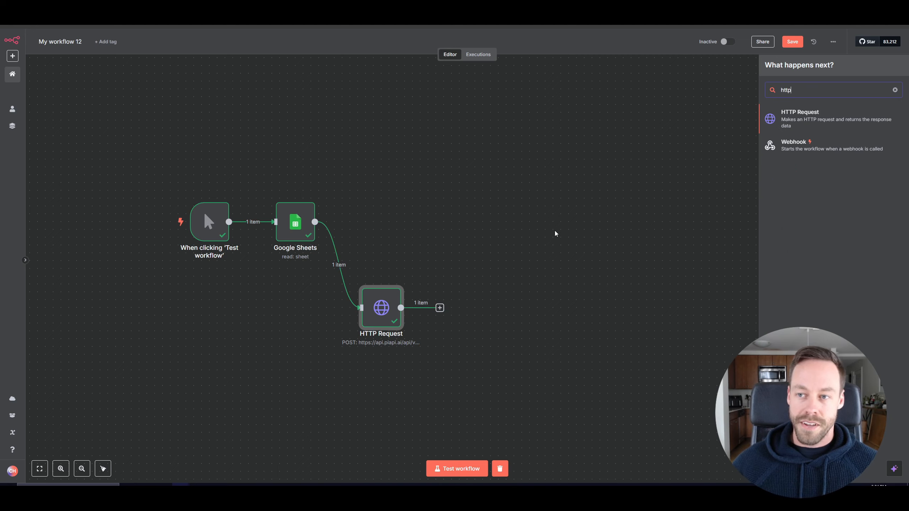
pyautogui.click(791, 122)
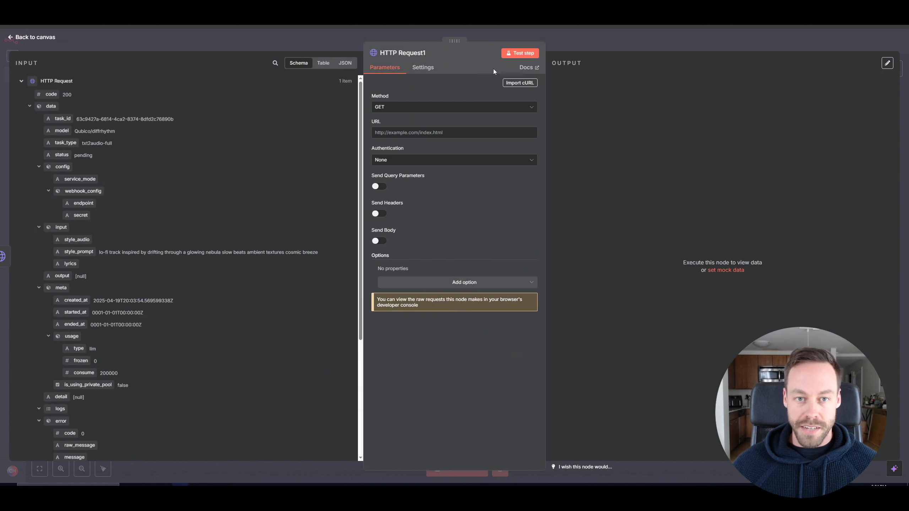
pyautogui.click(53, 40)
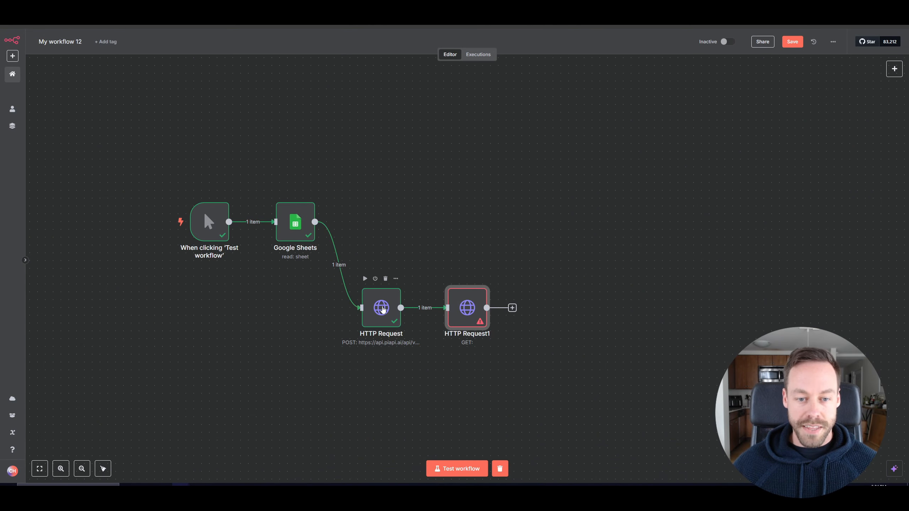
pyautogui.doubleClick(370, 305)
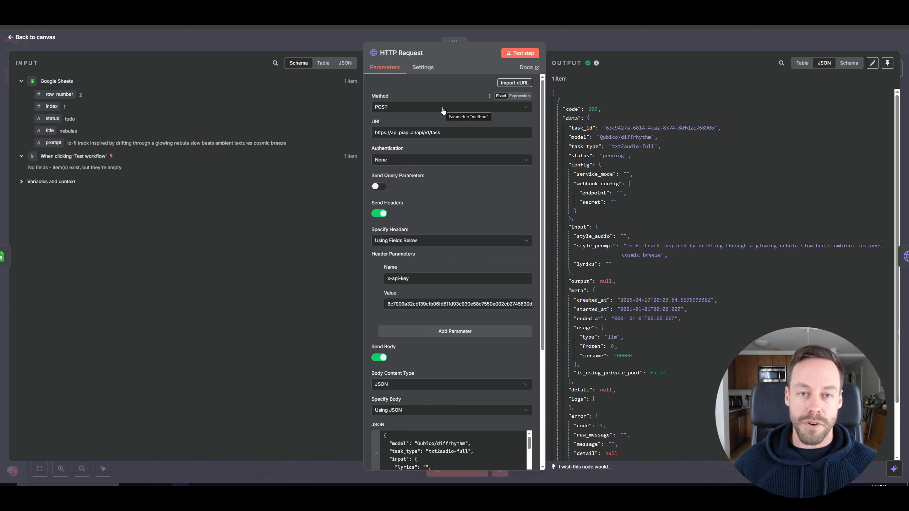
pyautogui.click(27, 36)
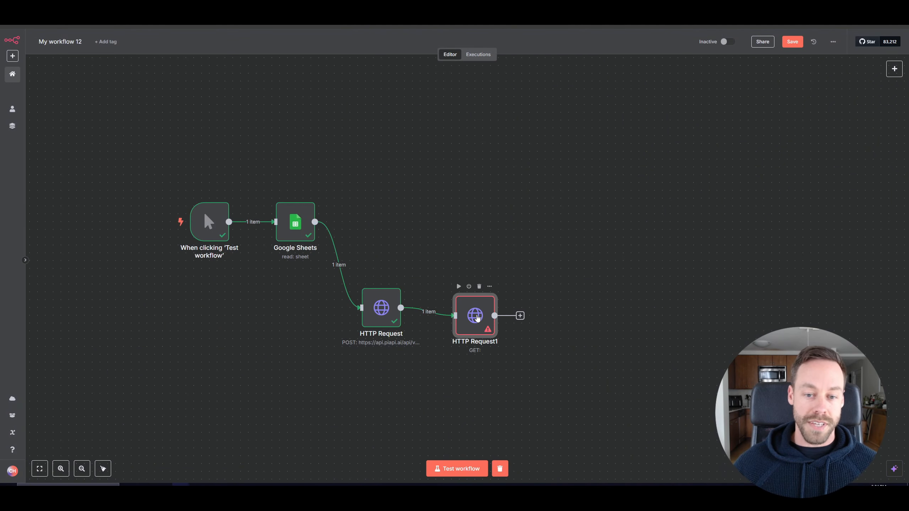
pyautogui.moveTo(477, 318); pyautogui.dragTo(478, 312)
# Open the second HTTP Request node and copy the cURL sample from the DiffRhythm Get Task documentation.
pyautogui.doubleClick(478, 311)
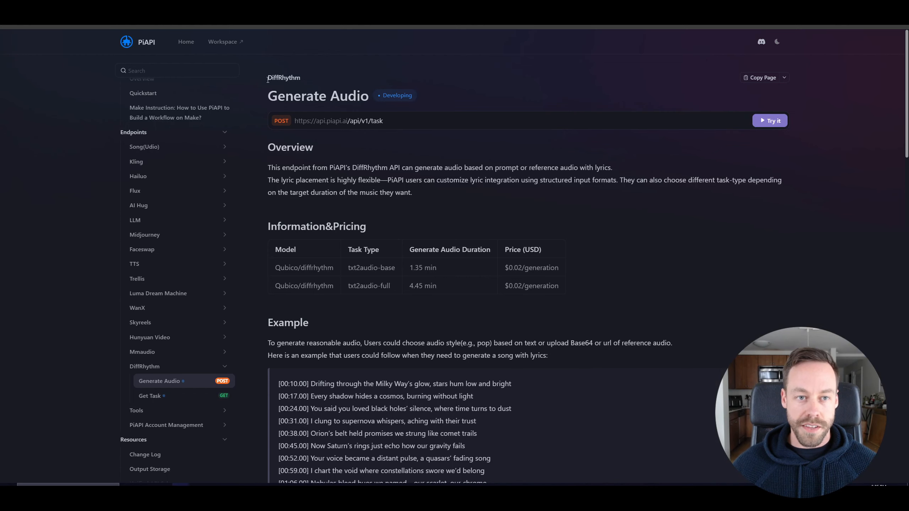
pyautogui.scroll(-10, 586, 307)
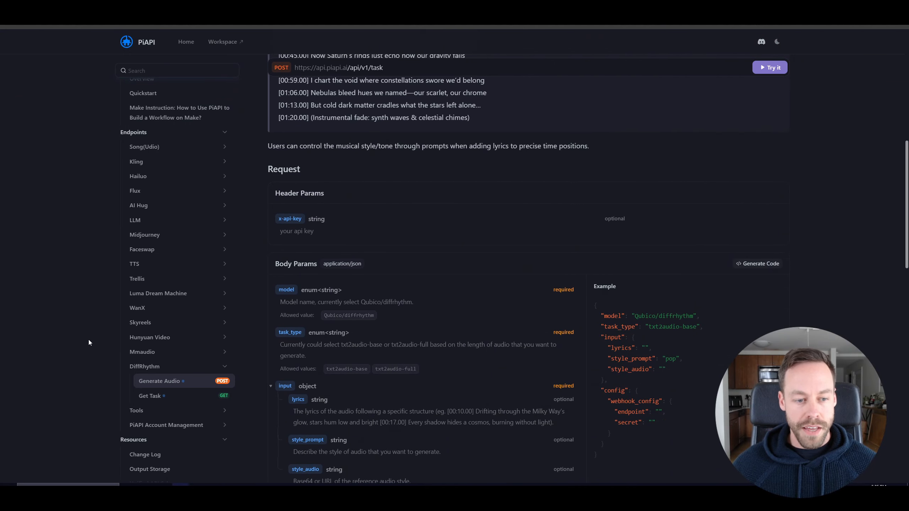
pyautogui.scroll(-10, 154, 401)
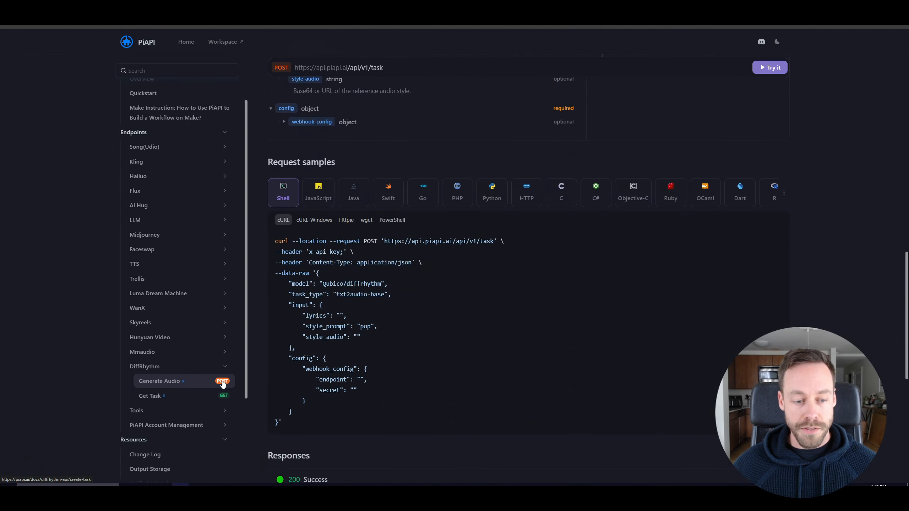
pyautogui.click(189, 399)
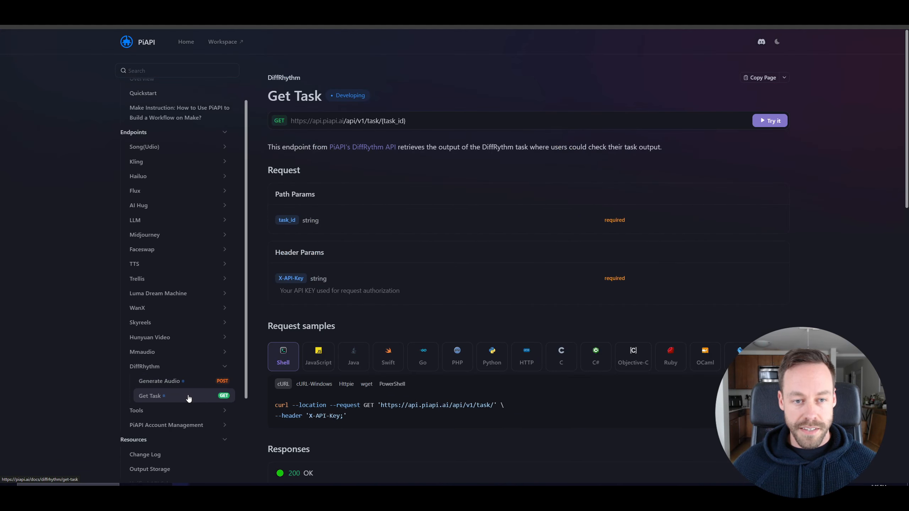
pyautogui.scroll(-5, 383, 279)
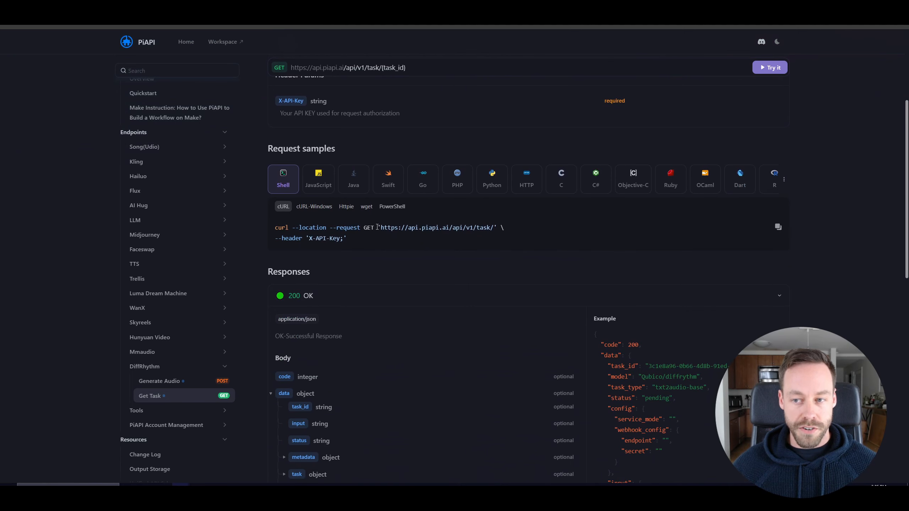
pyautogui.click(778, 228)
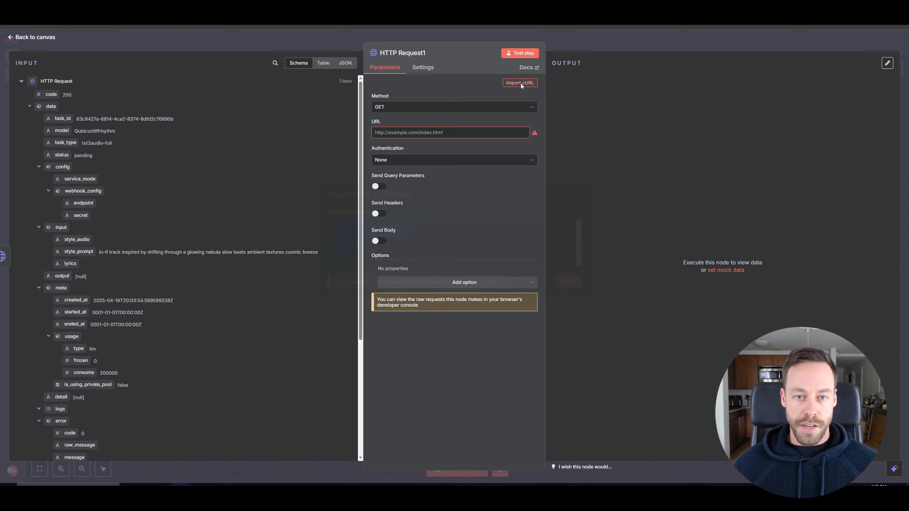
# Import the copied Get Task cURL command into the second HTTP Request node.
pyautogui.click(521, 83)
pyautogui.hotkey('ctrl', 'v')
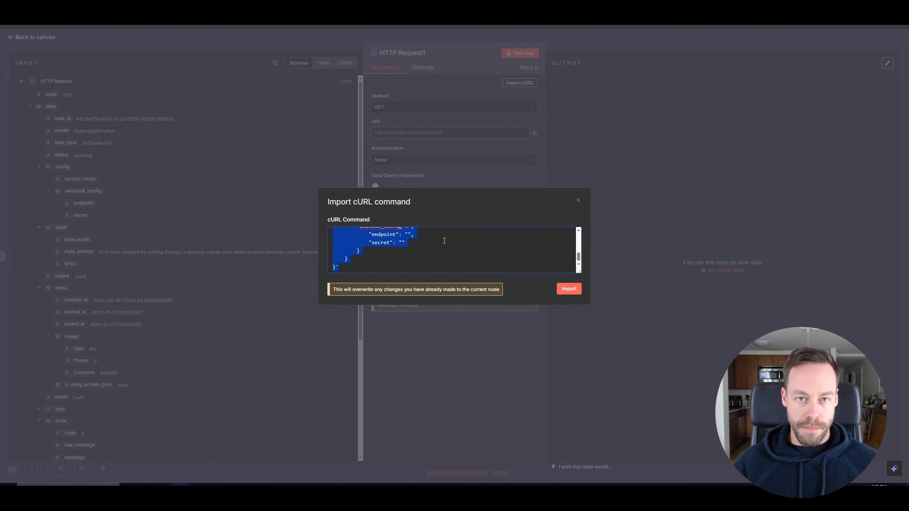
pyautogui.press('BackSpace')
pyautogui.hotkey('ctrl', 'v')
pyautogui.click(567, 290)
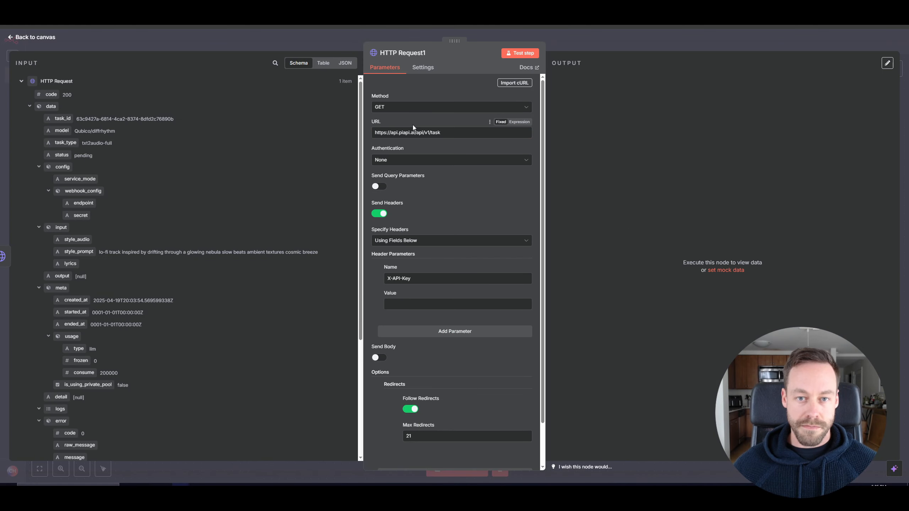
# Paste the PiAPI API key into the X-API-Key header value of the Get Task request.
pyautogui.scroll(-2, 402, 251)
pyautogui.click(402, 256)
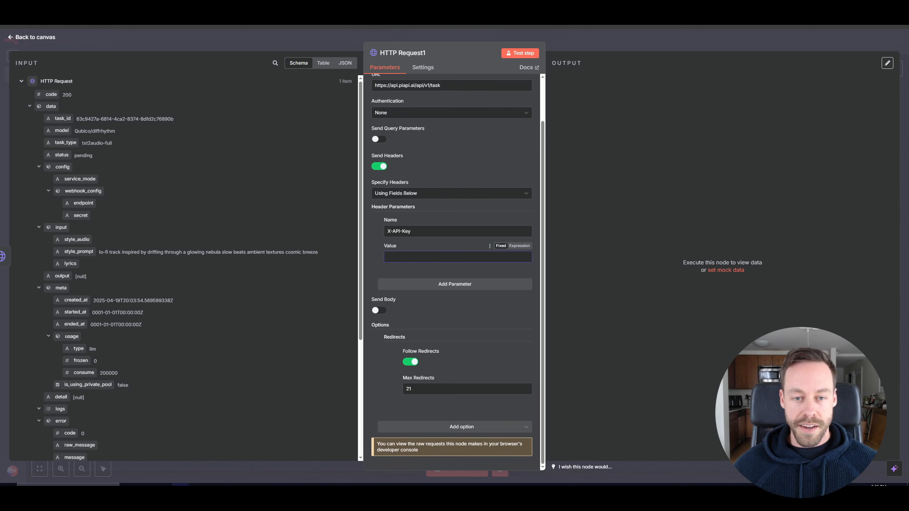
pyautogui.hotkey('ctrl', 'v')
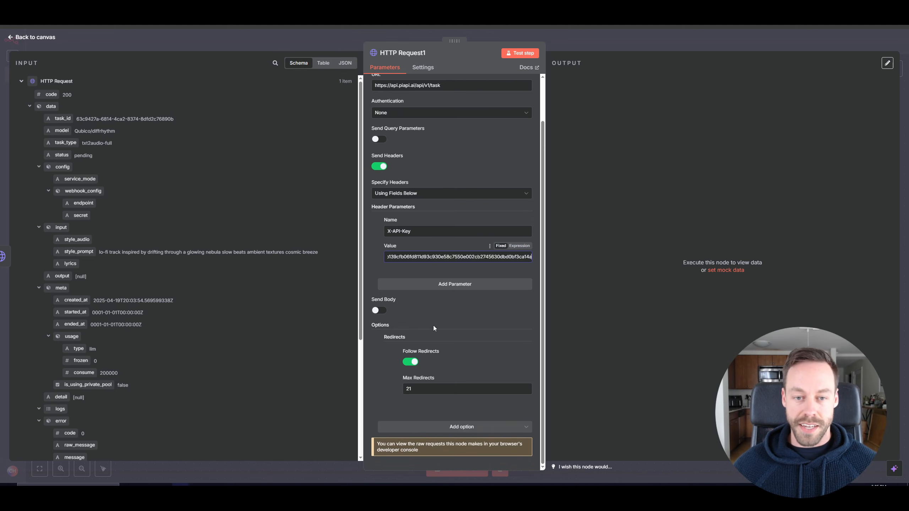
pyautogui.scroll(2, 430, 335)
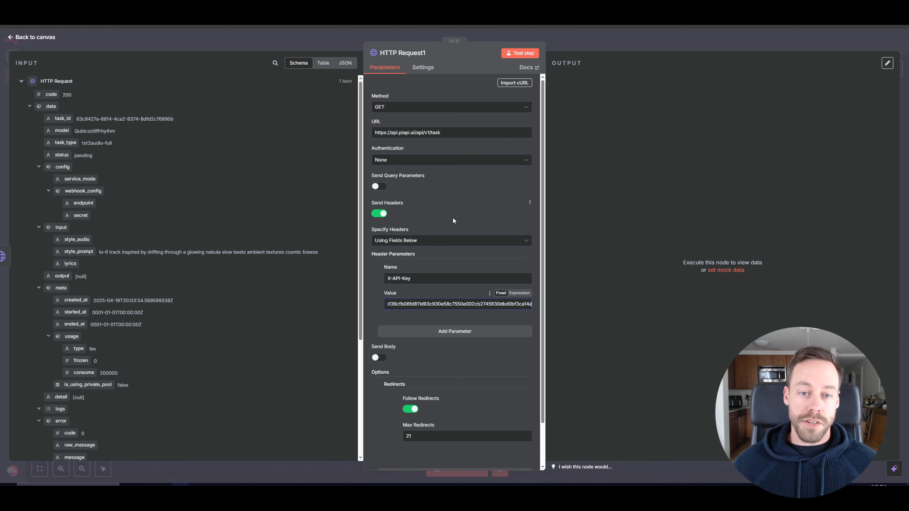
pyautogui.click(446, 134)
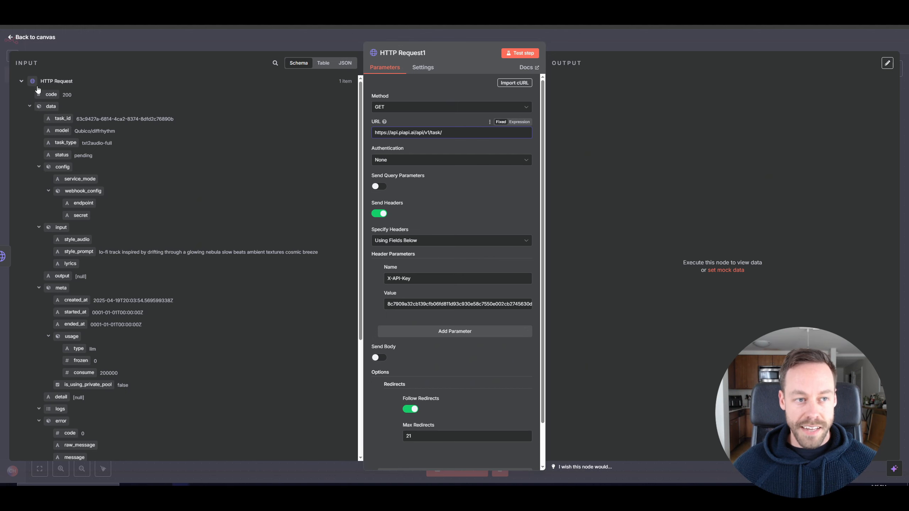
pyautogui.moveTo(62, 119); pyautogui.dragTo(454, 137)
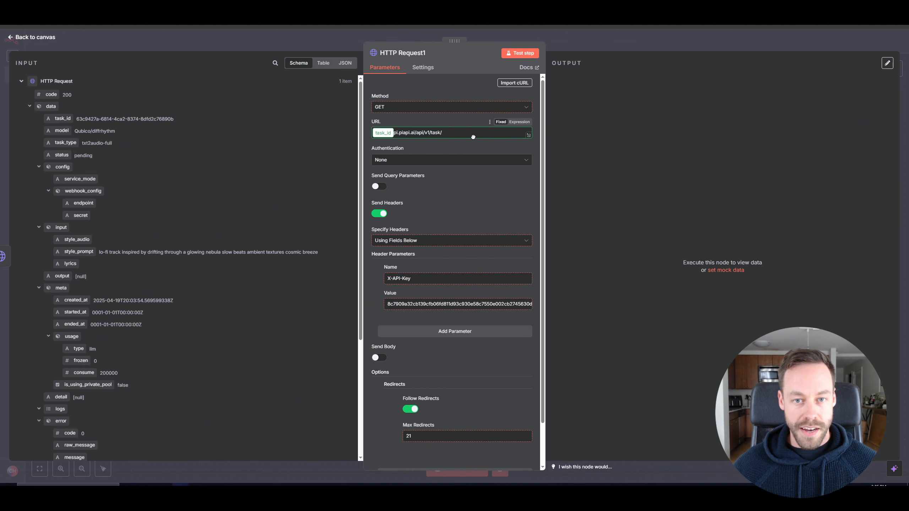
pyautogui.moveTo(421, 133); pyautogui.dragTo(467, 136)
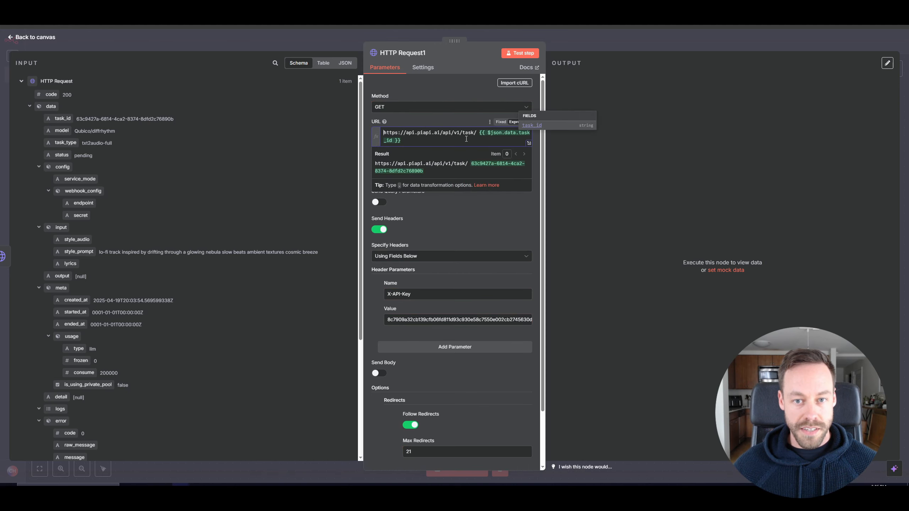
pyautogui.click(479, 133)
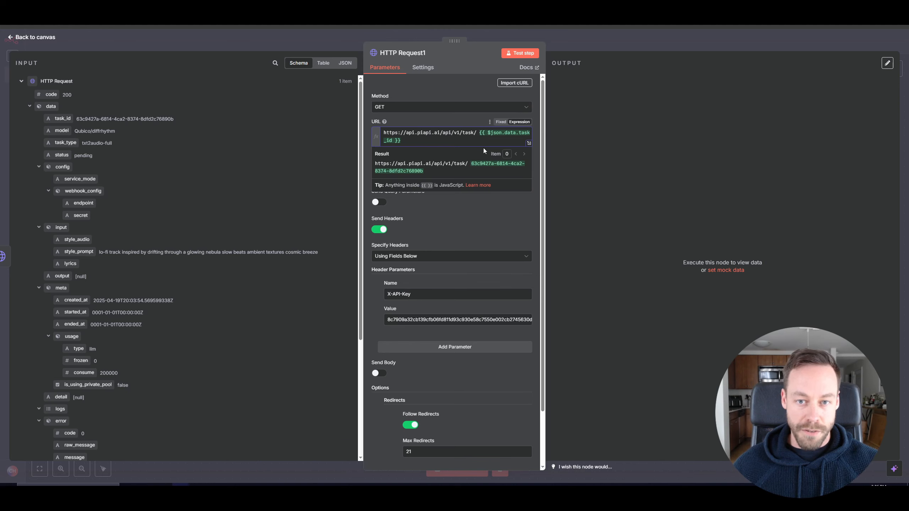
pyautogui.press('BackSpace')
pyautogui.click(481, 212)
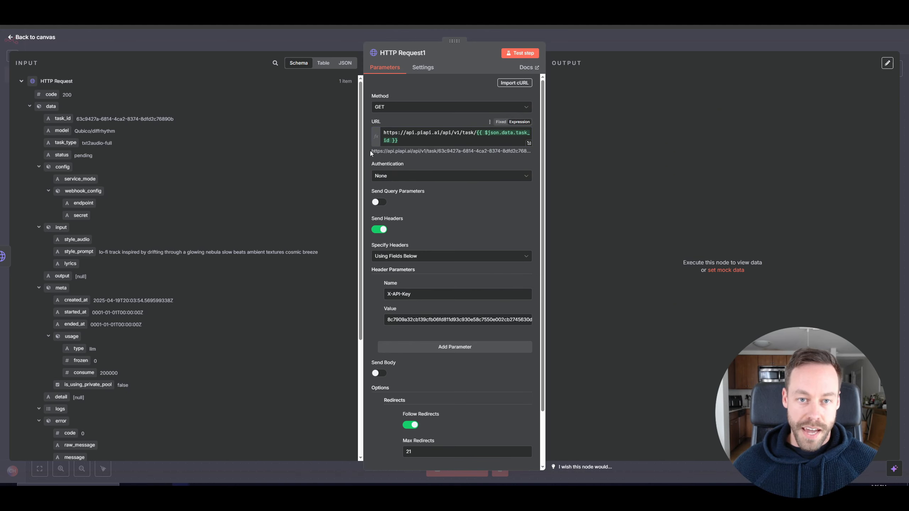
pyautogui.moveTo(370, 150); pyautogui.dragTo(474, 153)
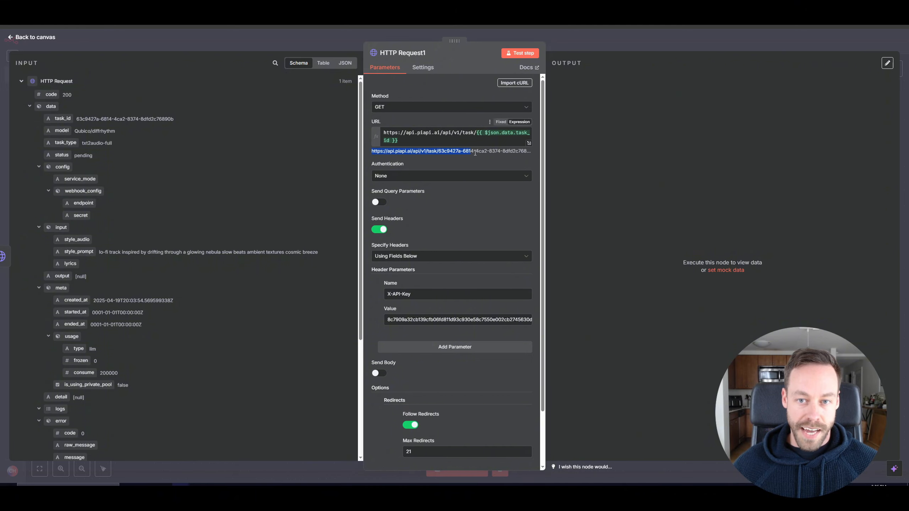
pyautogui.click(444, 165)
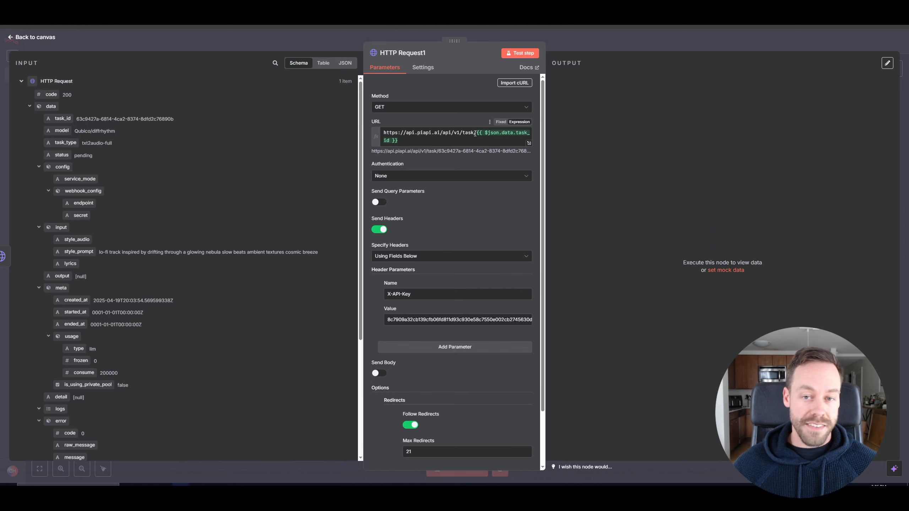
# Test the Get Task step and select the returned audio_url in its output.
pyautogui.scroll(-3, 453, 195)
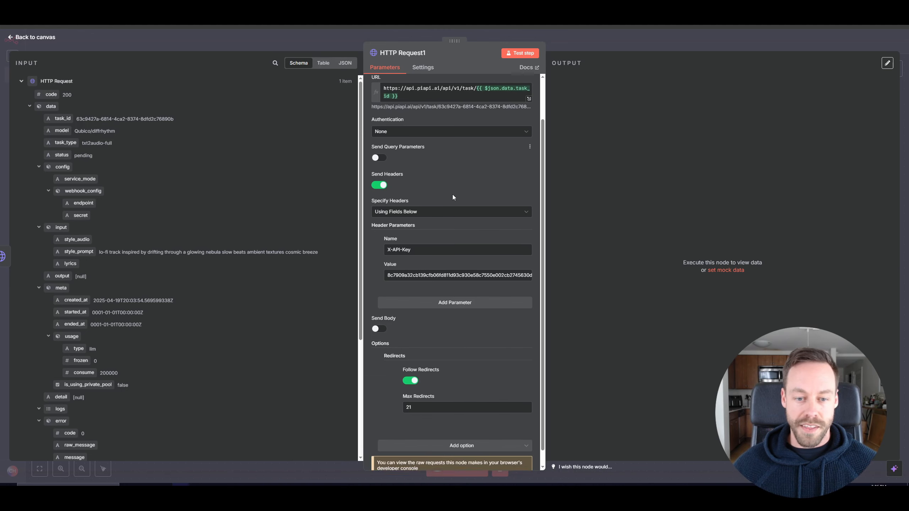
pyautogui.scroll(3, 453, 197)
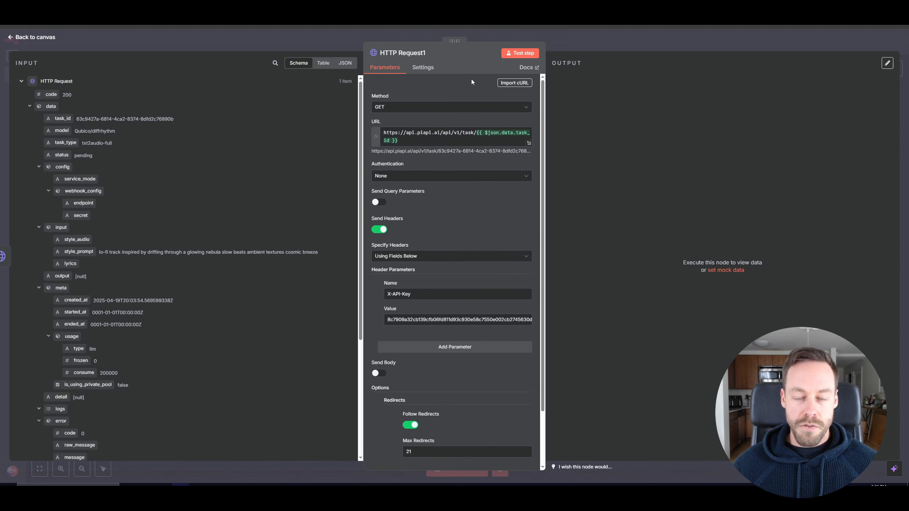
pyautogui.click(521, 54)
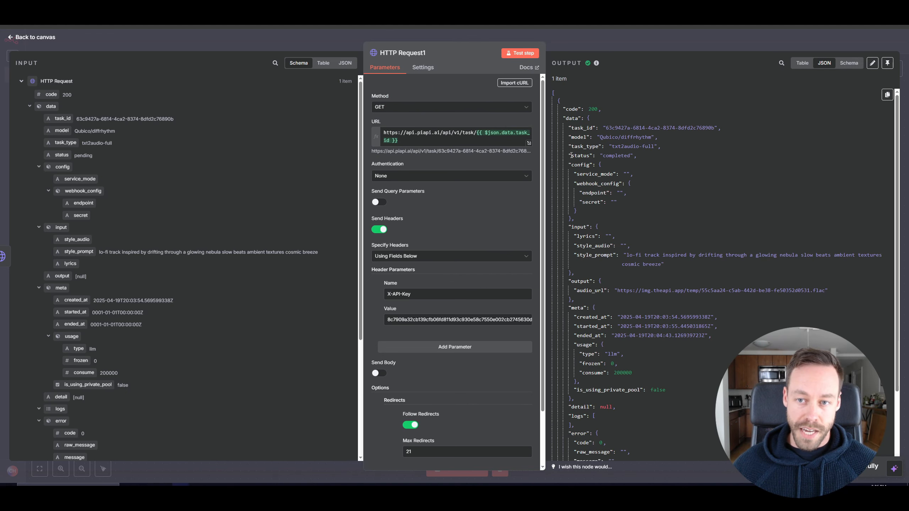
pyautogui.scroll(-3, 612, 229)
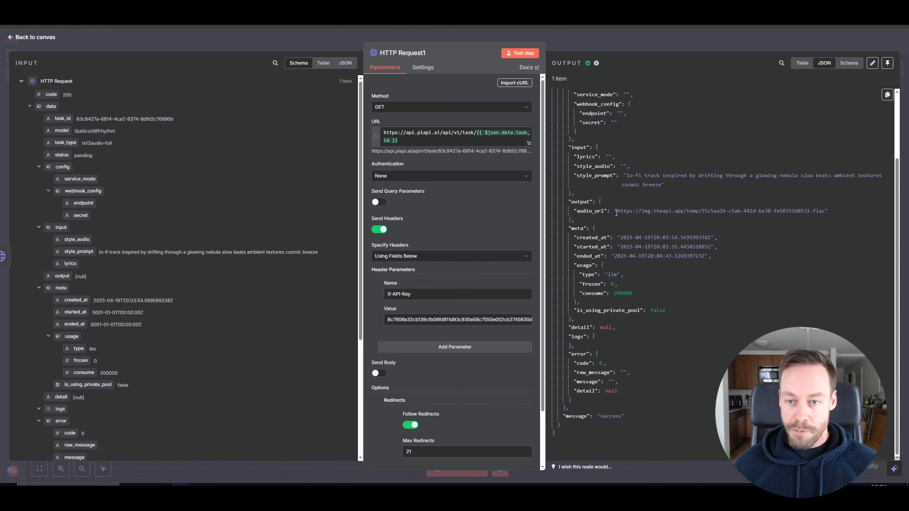
pyautogui.moveTo(617, 212); pyautogui.dragTo(824, 211)
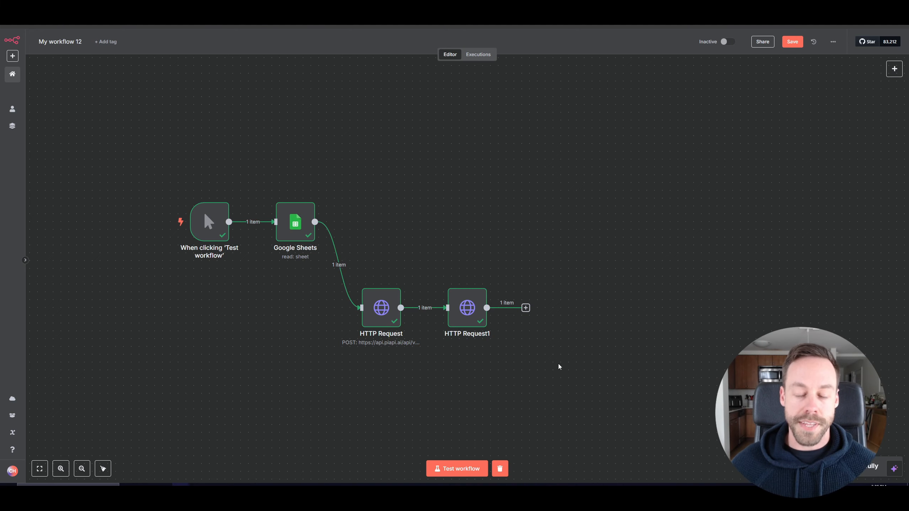
# Add a new HTTP Request node after the Get Task HTTP Request node.
pyautogui.click(526, 309)
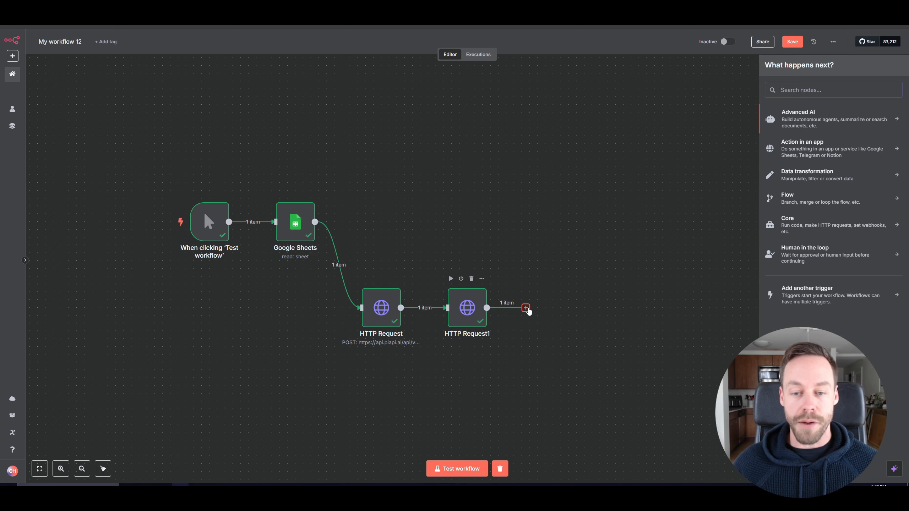
pyautogui.write('http')
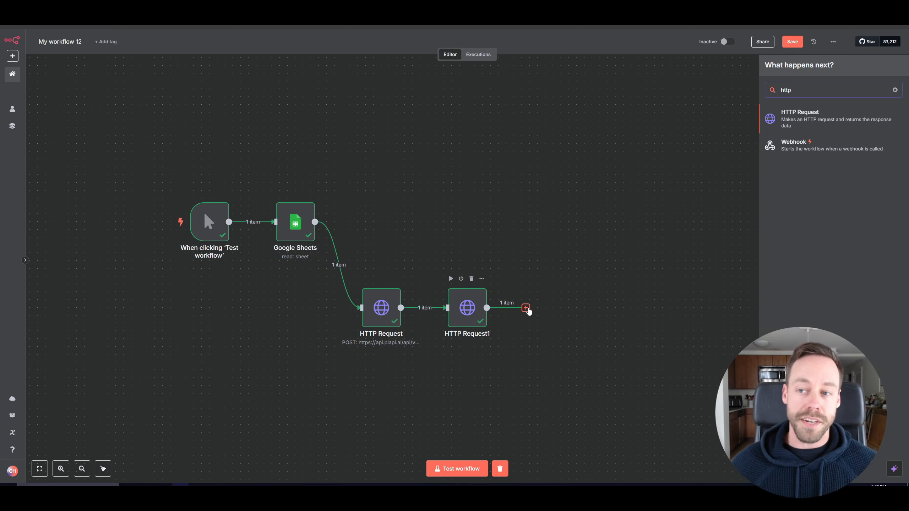
pyautogui.click(824, 117)
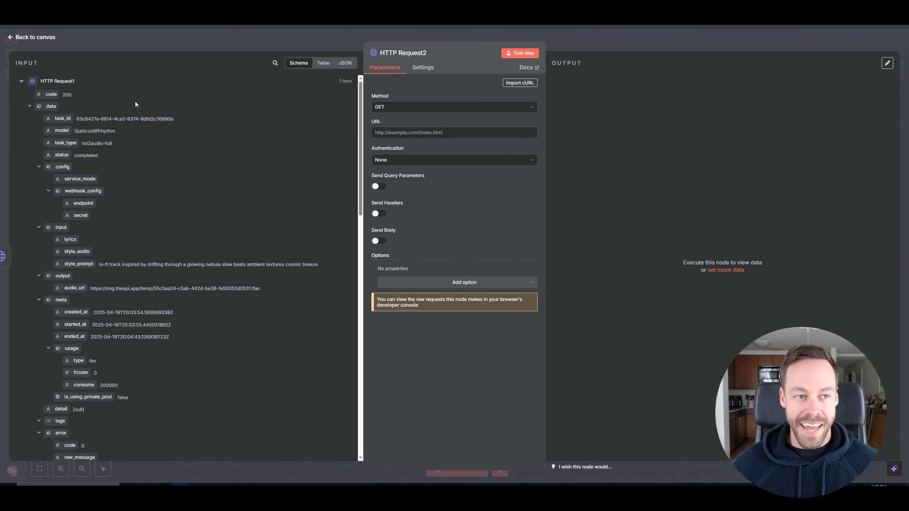
# Set the new request's URL to the output.audio_url field from the previous node and test the step.
pyautogui.click(401, 134)
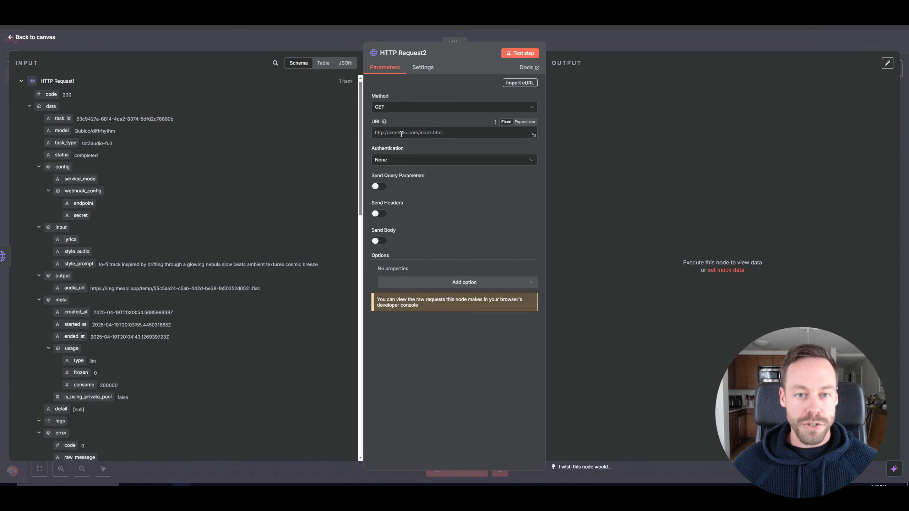
pyautogui.scroll(-1, 219, 163)
pyautogui.scroll(1, 219, 164)
pyautogui.moveTo(75, 288); pyautogui.dragTo(408, 134)
pyautogui.click(625, 145)
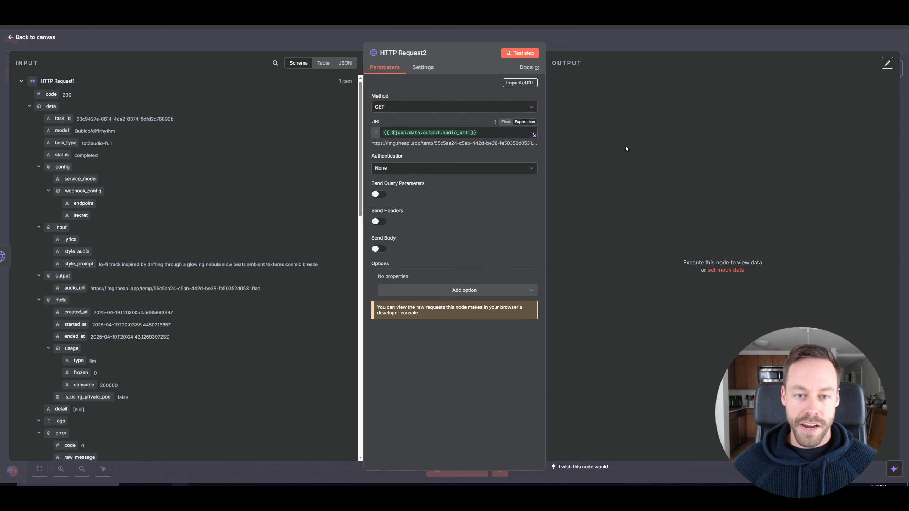
pyautogui.click(516, 56)
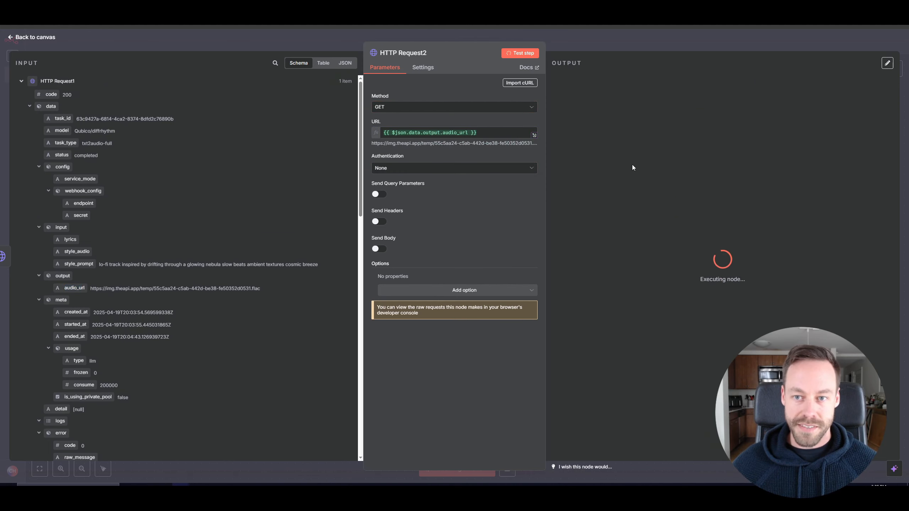
# Return to the canvas and rearrange the three HTTP Request nodes into an evenly spaced row.
pyautogui.click(33, 38)
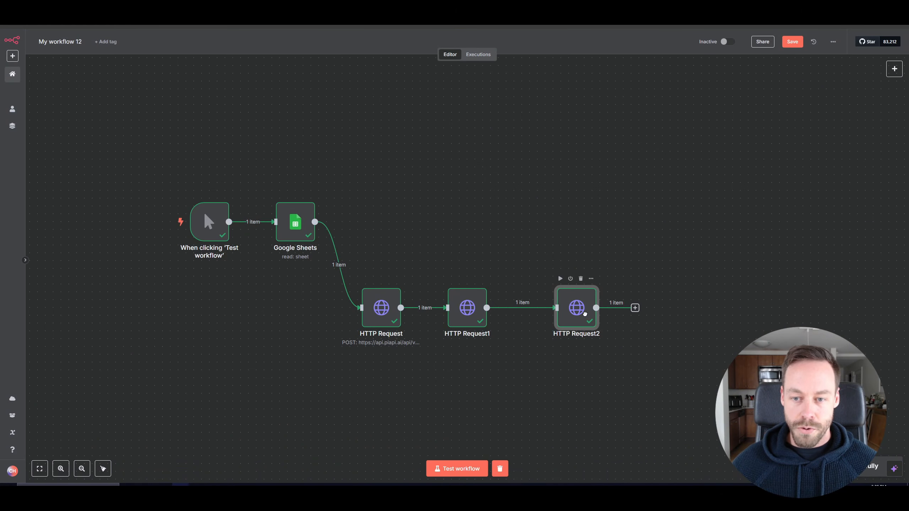
pyautogui.moveTo(584, 314); pyautogui.dragTo(561, 314)
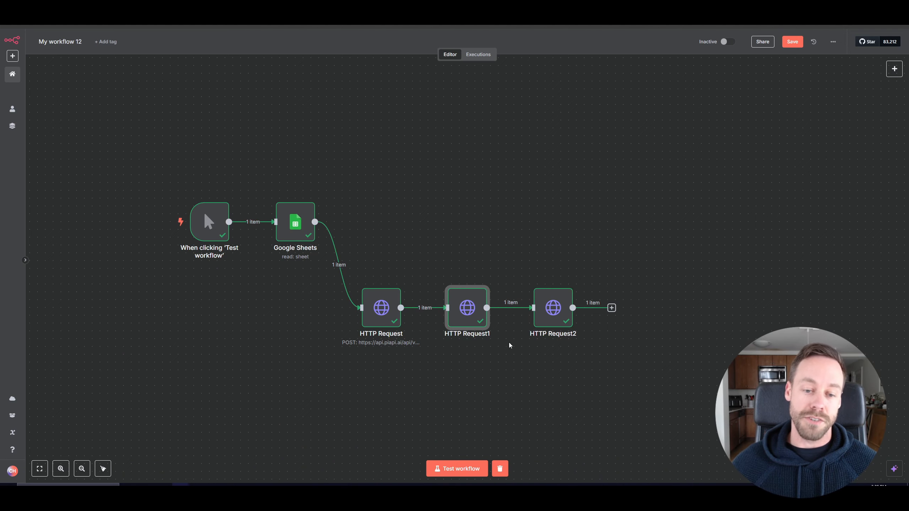
pyautogui.moveTo(376, 311)
pyautogui.mouseDown()
pyautogui.moveTo(380, 277)
pyautogui.moveTo(391, 317)
pyautogui.mouseUp()
pyautogui.moveTo(472, 311)
pyautogui.mouseDown()
pyautogui.moveTo(470, 269)
pyautogui.moveTo(469, 318)
pyautogui.moveTo(470, 310)
pyautogui.mouseUp()
pyautogui.moveTo(548, 317)
pyautogui.mouseDown()
pyautogui.moveTo(544, 253)
pyautogui.moveTo(543, 322)
pyautogui.moveTo(544, 314)
pyautogui.mouseUp()
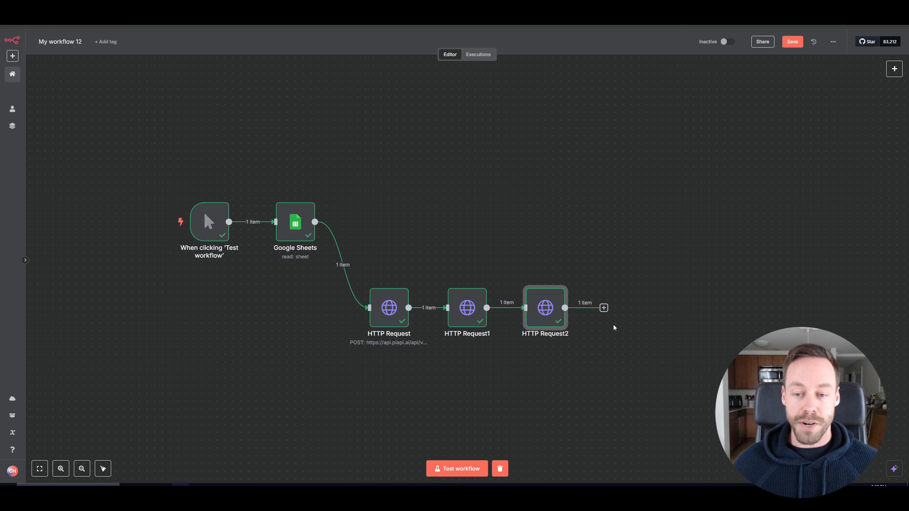
# Add a Google Drive Upload file node after the HTTP Request2 node.
pyautogui.click(603, 308)
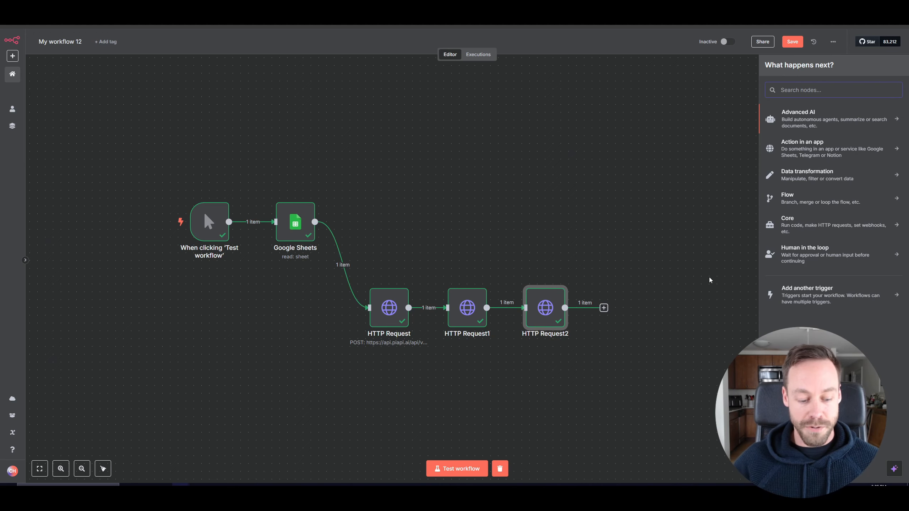
pyautogui.write('googl')
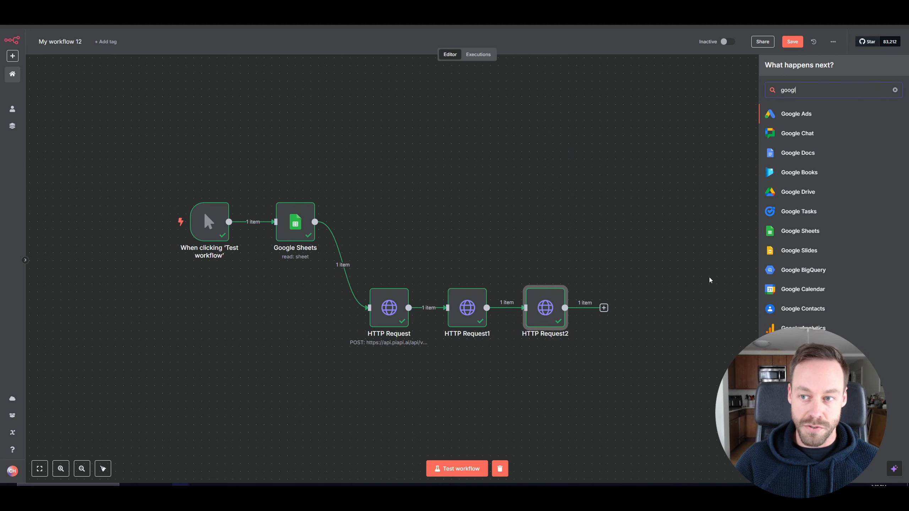
pyautogui.press('Down')
pyautogui.press('Down')
pyautogui.press('Down')
pyautogui.press('Down')
pyautogui.press('Return')
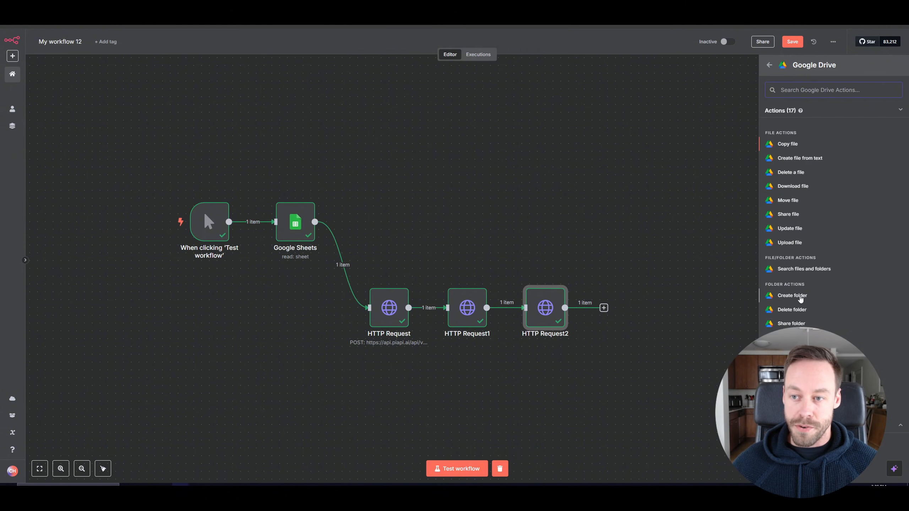
pyautogui.click(791, 243)
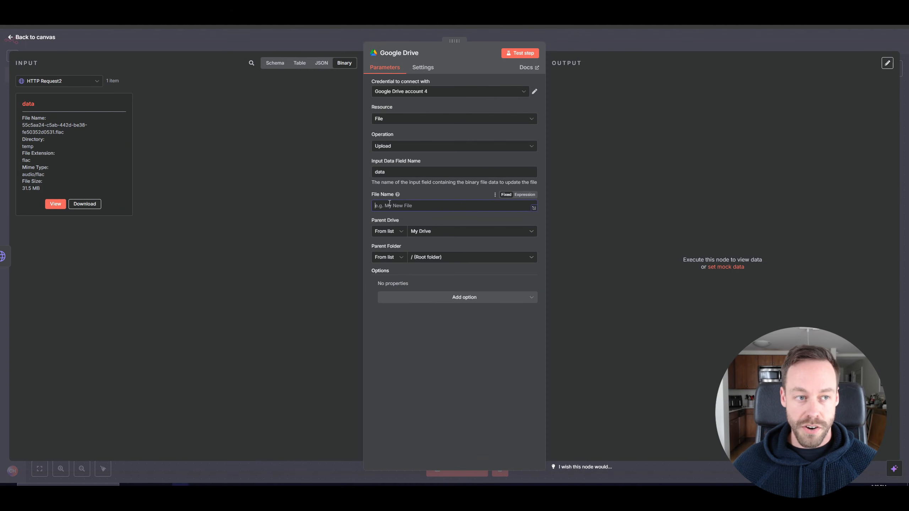
# Set the upload's file name to the Google Sheets title field followed by .mp3.
pyautogui.click(96, 82)
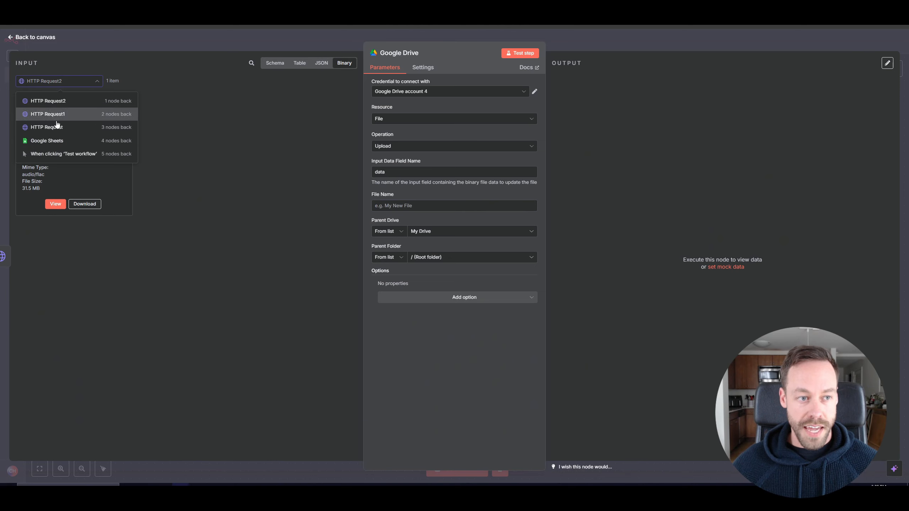
pyautogui.click(48, 101)
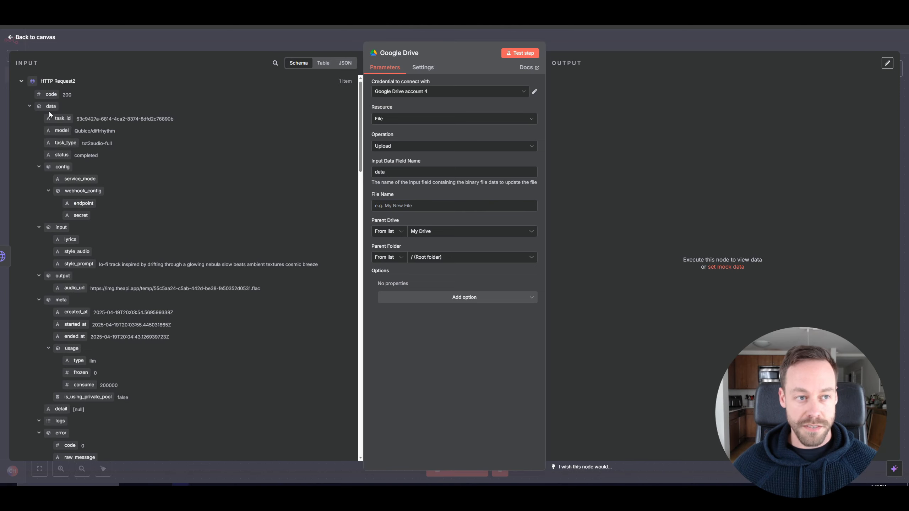
pyautogui.scroll(-15, 69, 210)
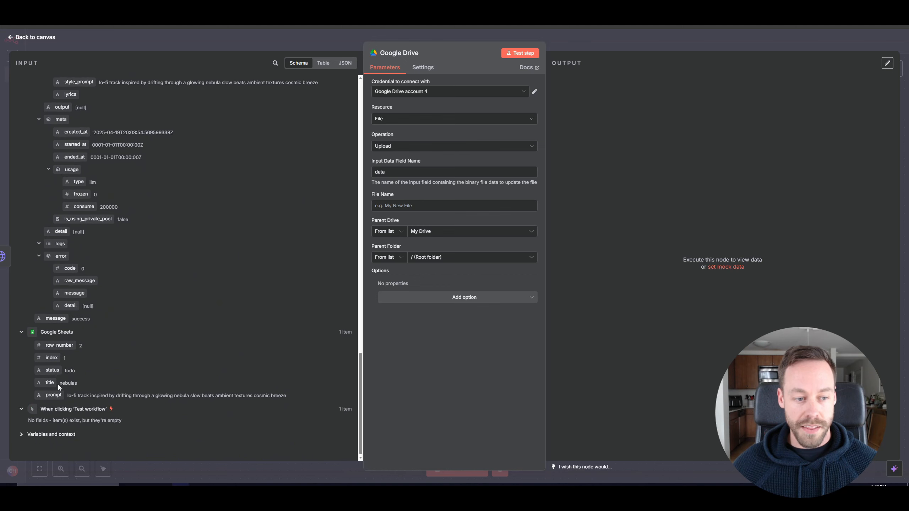
pyautogui.moveTo(49, 383); pyautogui.dragTo(397, 206)
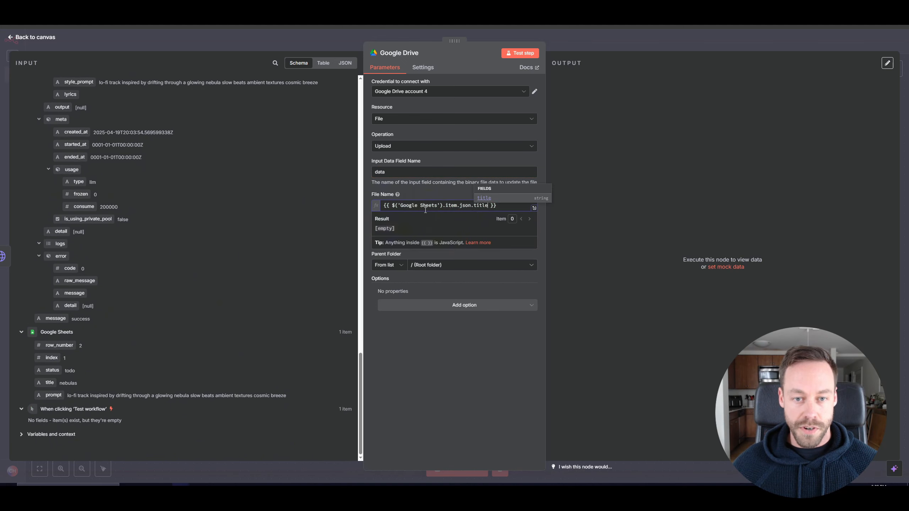
pyautogui.write('.')
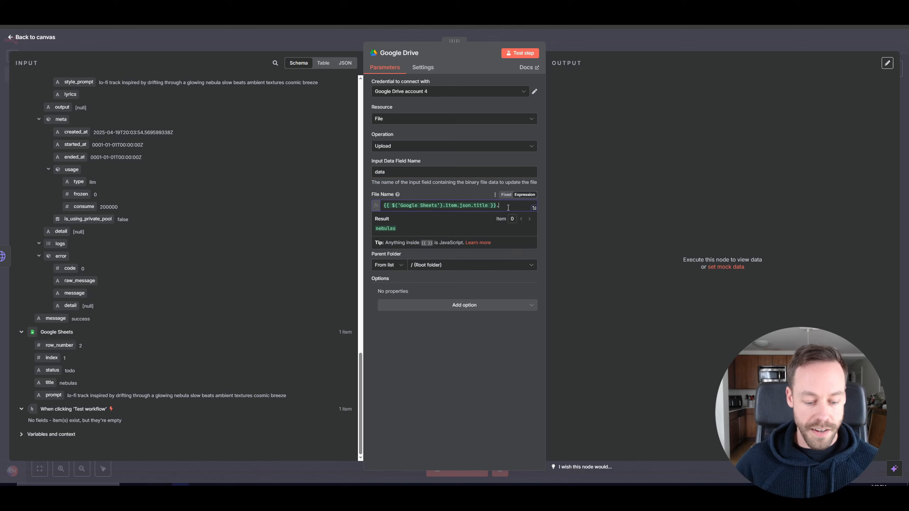
pyautogui.write('mp3')
# Set the upload's parent folder to the Diffrhythm Music folder in My Drive.
pyautogui.click(275, 308)
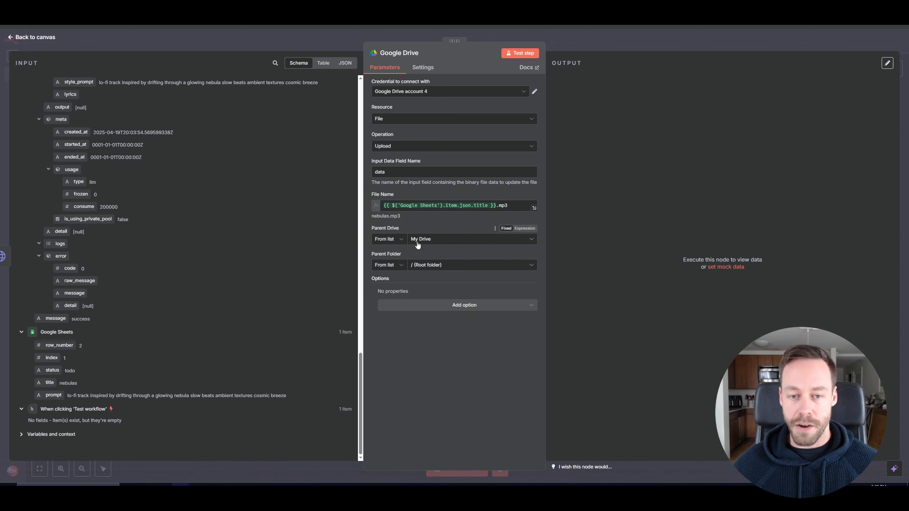
pyautogui.click(457, 267)
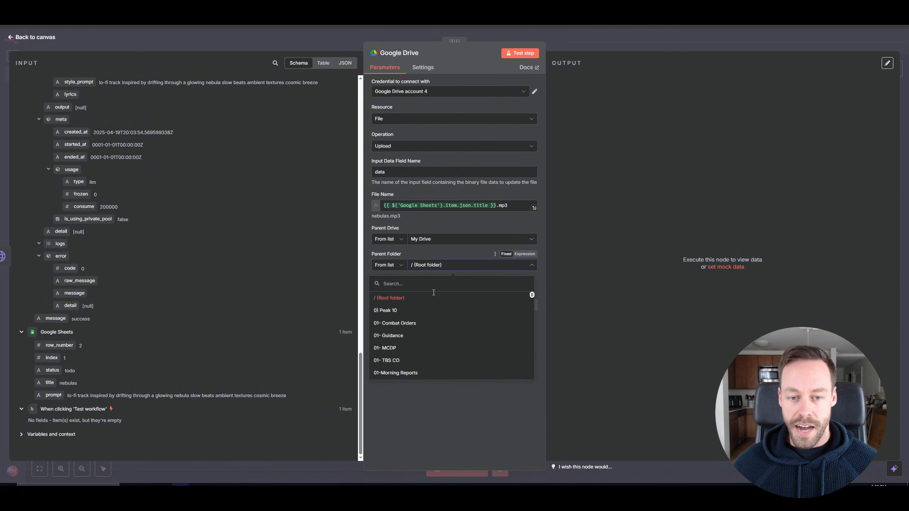
pyautogui.write('diff')
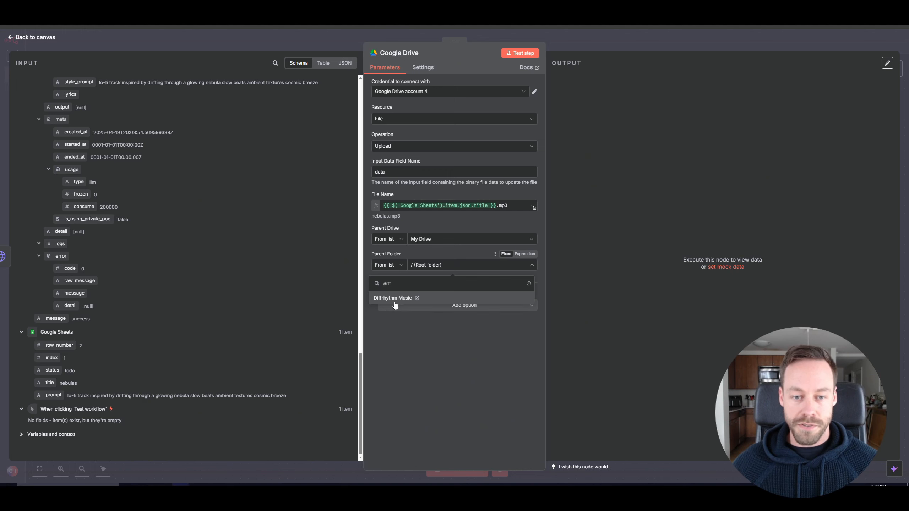
pyautogui.click(395, 303)
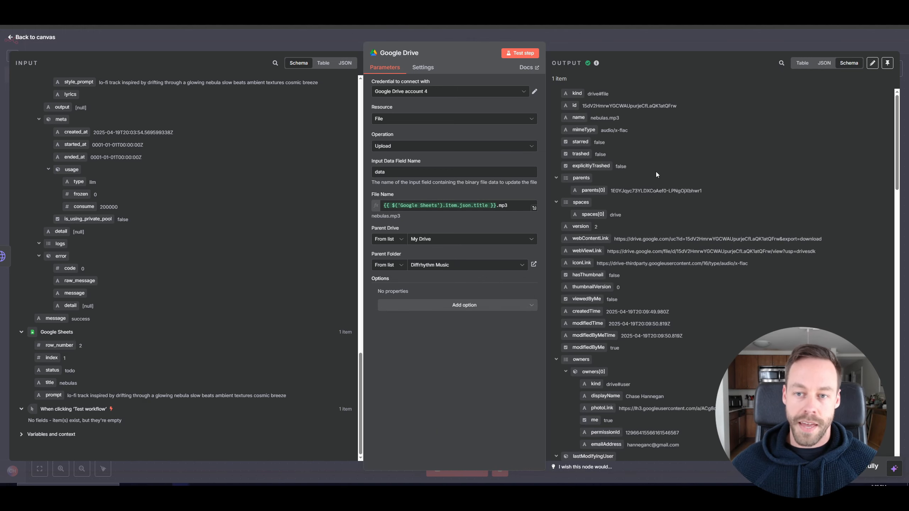
pyautogui.scroll(-4, 652, 156)
pyautogui.scroll(8, 649, 269)
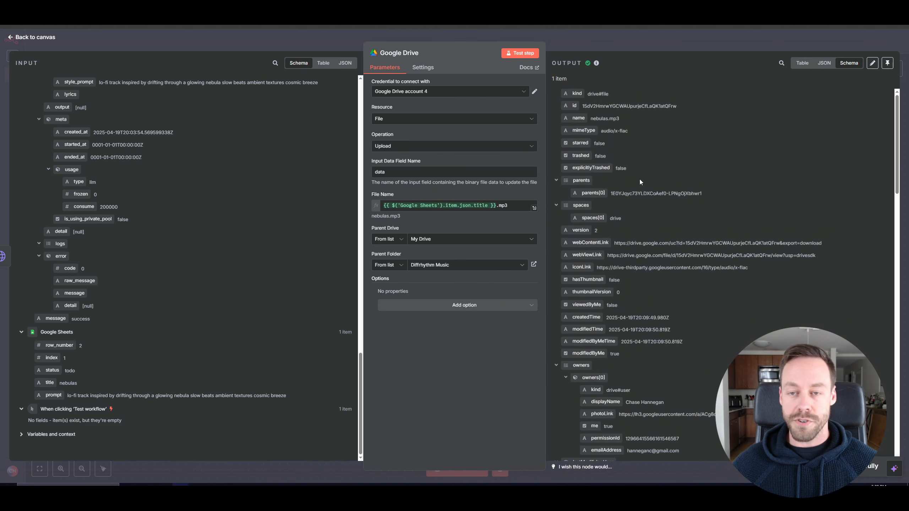
# Return to the canvas and space the HTTP Request and Google Drive nodes evenly in one row.
pyautogui.click(34, 38)
pyautogui.press('Right')
pyautogui.press('Right')
pyautogui.press('Right')
pyautogui.press('Right')
pyautogui.press('Right')
pyautogui.press('Right')
pyautogui.press('Right')
pyautogui.press('Right')
pyautogui.press('Right')
pyautogui.press('Right')
pyautogui.press('Right')
pyautogui.press('Right')
pyautogui.press('Right')
pyautogui.press('Right')
pyautogui.press('Right')
pyautogui.press('Right')
pyautogui.press('Right')
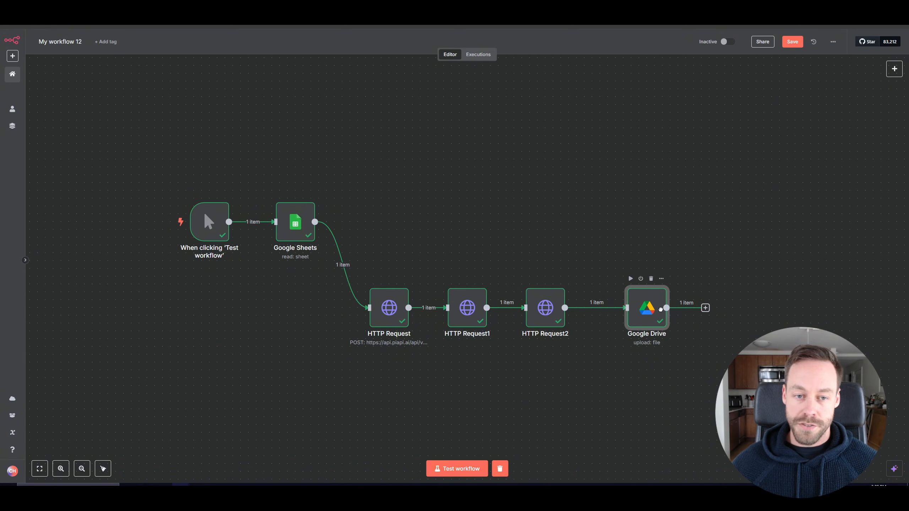
pyautogui.click(548, 321)
pyautogui.moveTo(549, 321); pyautogui.dragTo(564, 320)
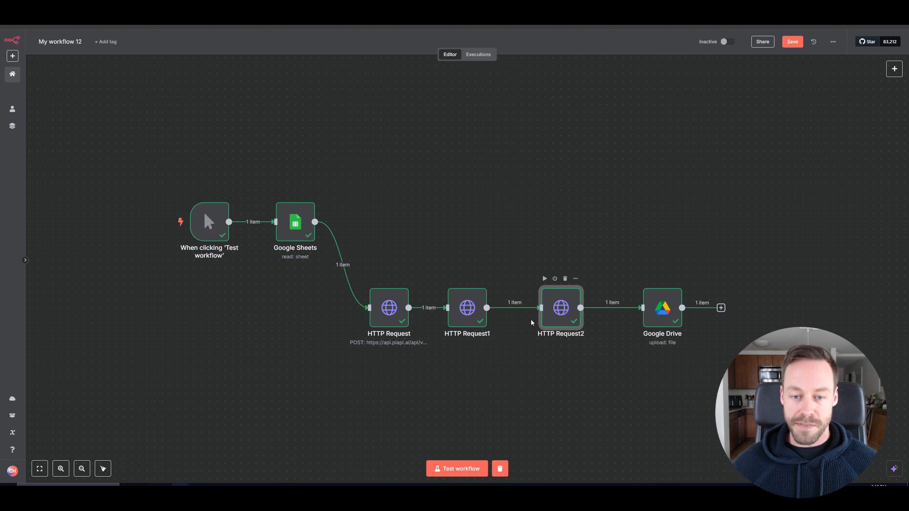
pyautogui.moveTo(456, 320); pyautogui.dragTo(468, 319)
pyautogui.moveTo(386, 323)
pyautogui.mouseDown()
pyautogui.moveTo(425, 323)
pyautogui.moveTo(402, 323)
pyautogui.mouseUp()
pyautogui.moveTo(567, 323); pyautogui.dragTo(575, 323)
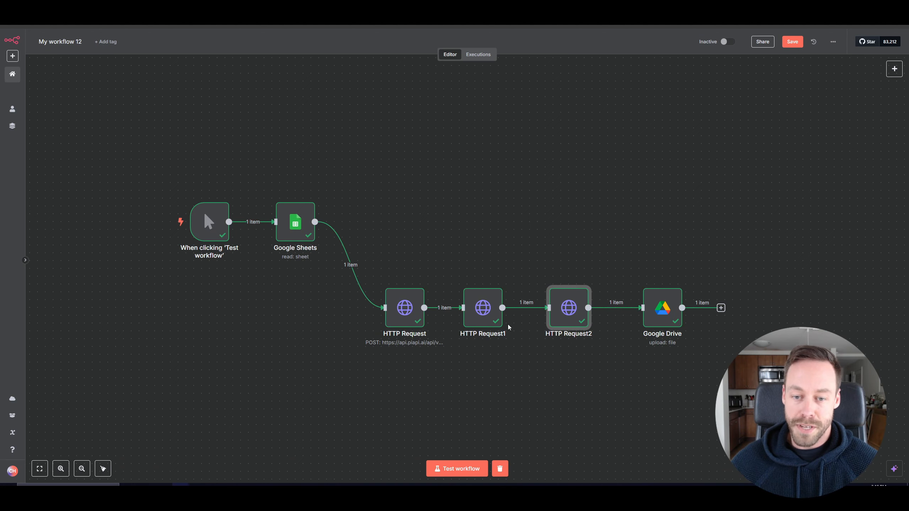
pyautogui.moveTo(489, 325); pyautogui.dragTo(496, 325)
pyautogui.click(477, 227)
pyautogui.moveTo(484, 185); pyautogui.dragTo(403, 228)
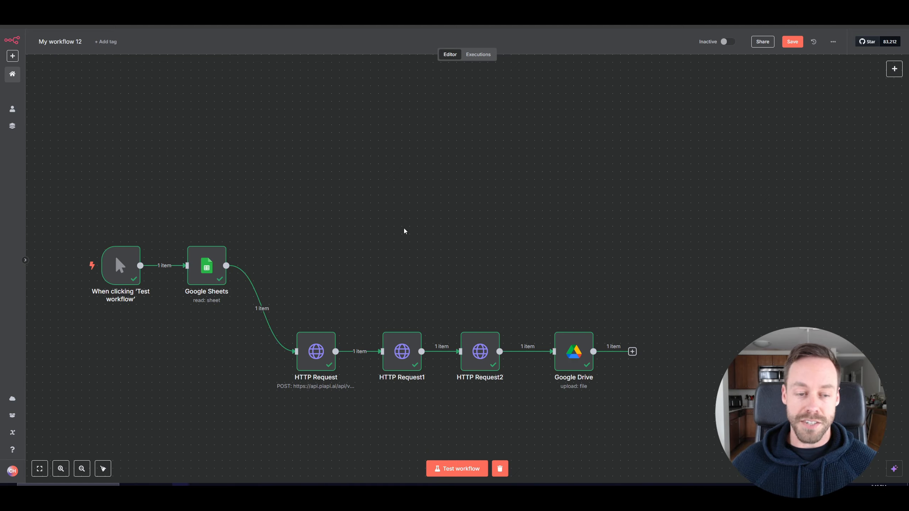
# Add a Basic LLM Chain node to the workflow.
pyautogui.press('Tab')
pyautogui.write('llm')
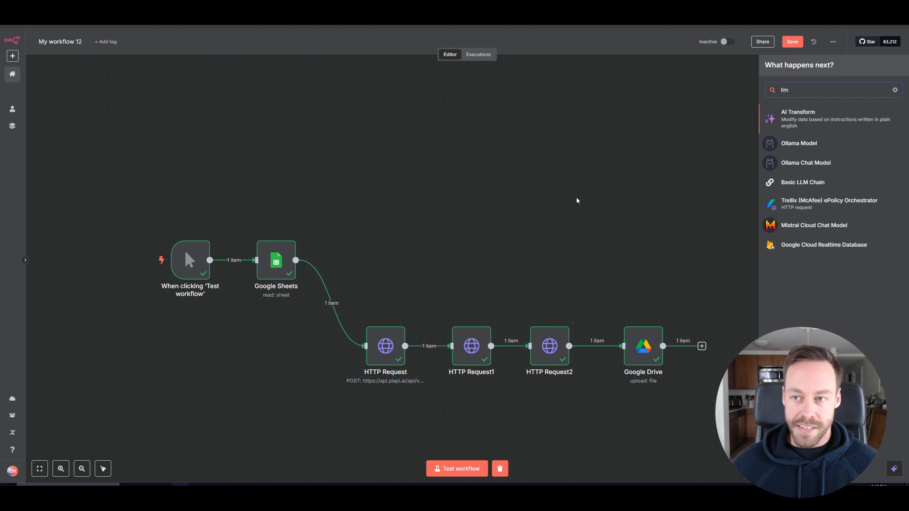
pyautogui.click(800, 184)
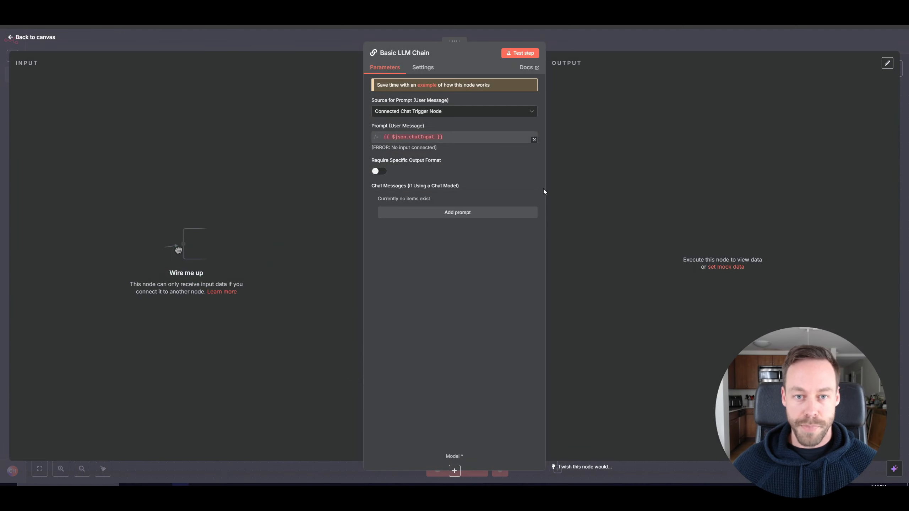
pyautogui.click(42, 39)
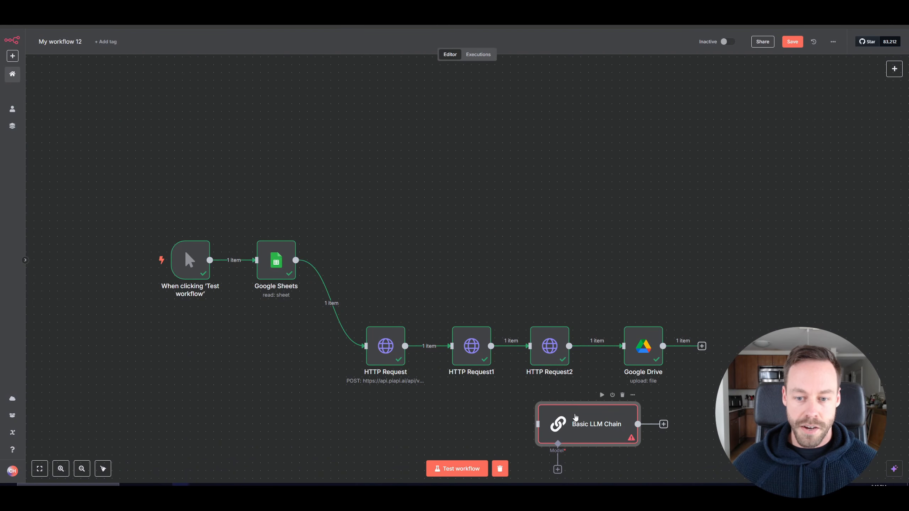
# Place the Basic LLM Chain above the row and connect the Google Sheets output to it.
pyautogui.moveTo(576, 417); pyautogui.dragTo(427, 215)
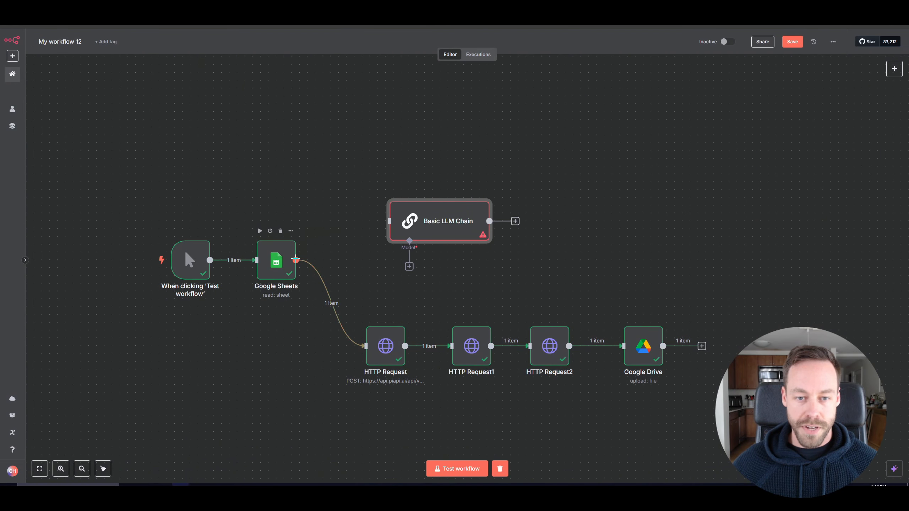
pyautogui.moveTo(296, 260); pyautogui.dragTo(390, 221)
pyautogui.moveTo(444, 226); pyautogui.dragTo(411, 193)
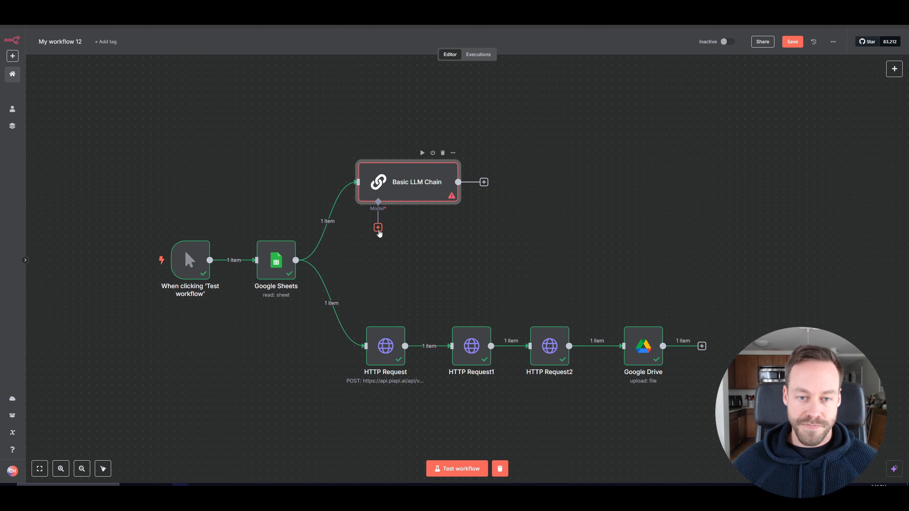
# Attach an OpenAI Chat Model as the Basic LLM Chain's model.
pyautogui.click(377, 228)
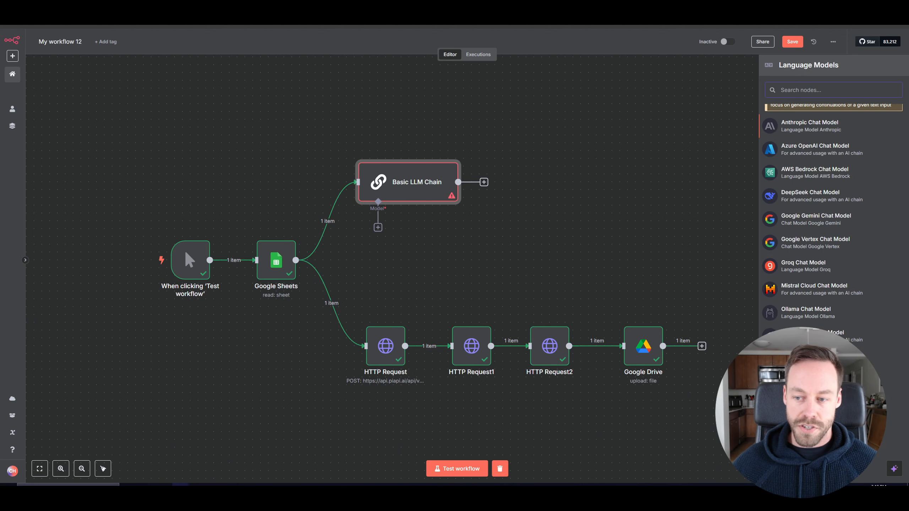
pyautogui.click(813, 336)
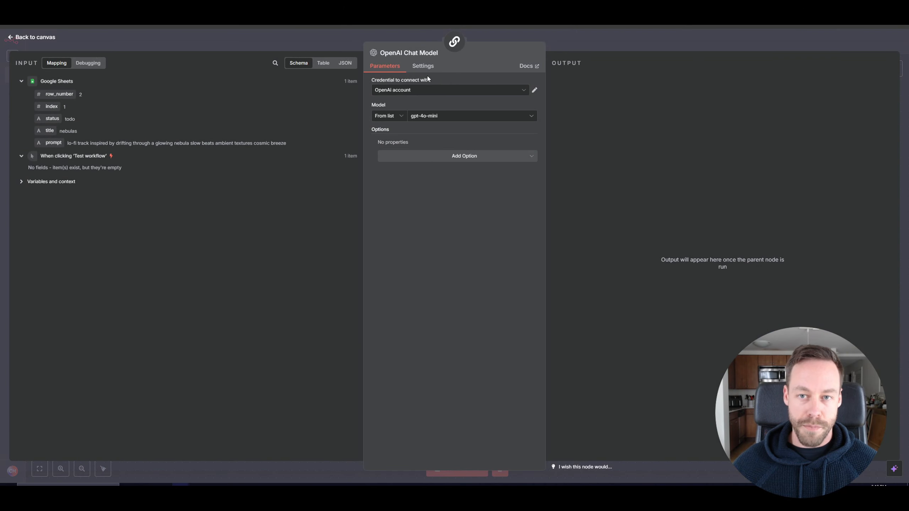
pyautogui.click(525, 91)
pyautogui.click(431, 129)
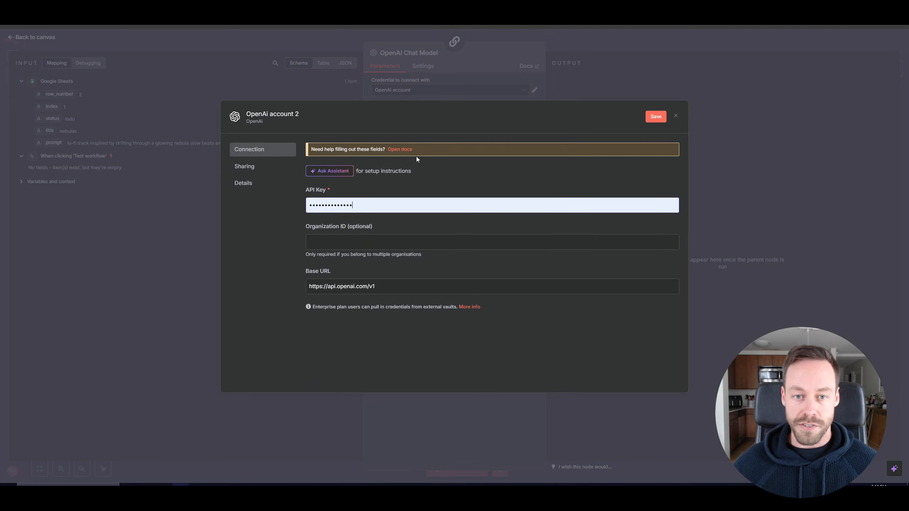
pyautogui.click(402, 150)
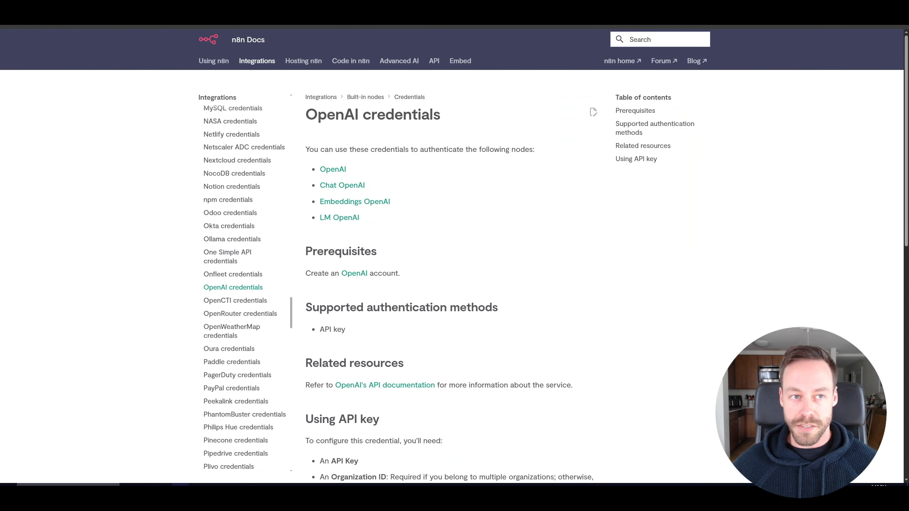
pyautogui.scroll(-8, 390, 263)
pyautogui.hotkey('ctrl', 'w')
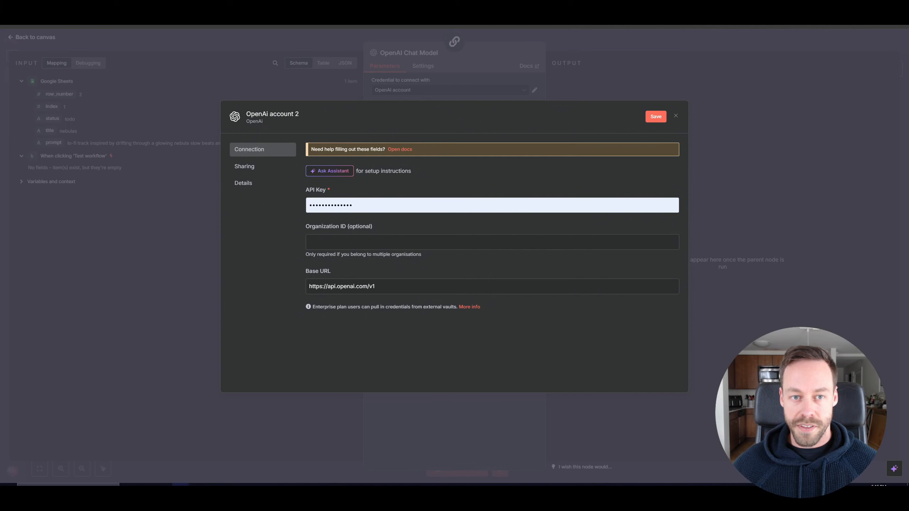
pyautogui.click(708, 93)
# Set the chat model to gpt-4.1-mini.
pyautogui.click(469, 115)
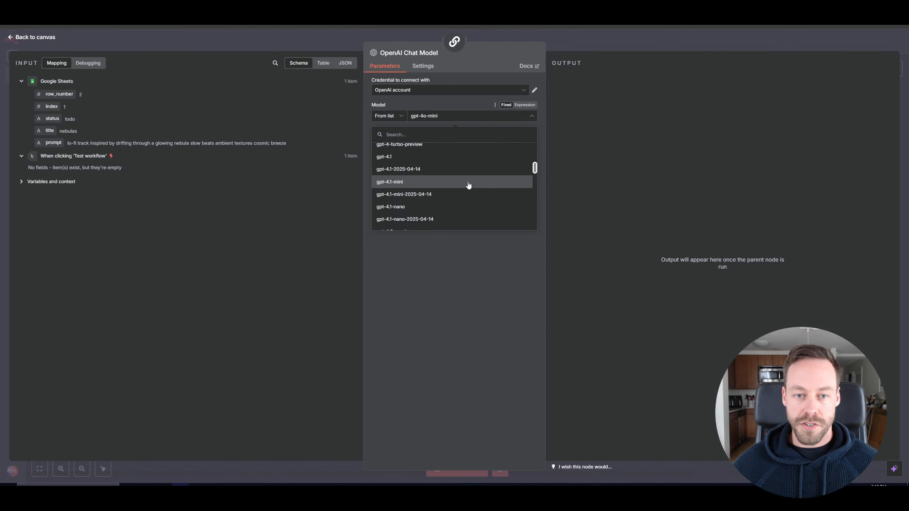
pyautogui.click(456, 174)
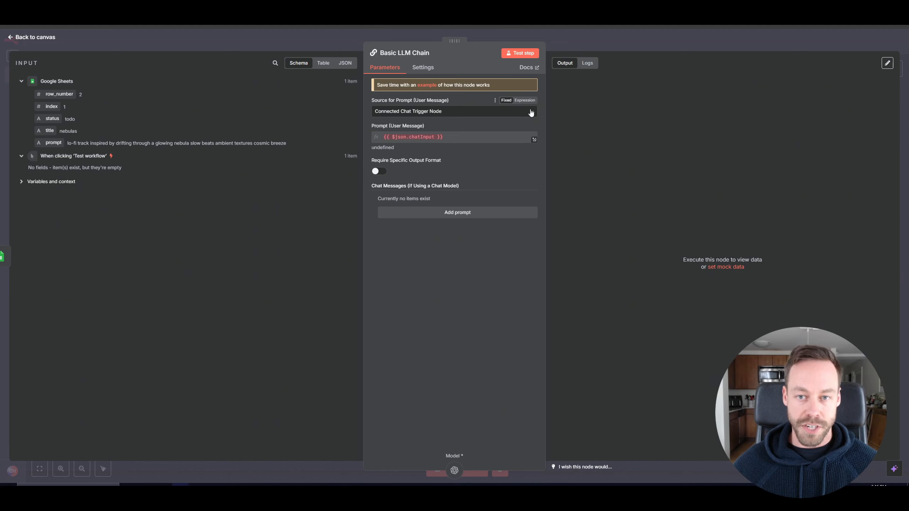
# Set the prompt source to Define below and map the Google Sheets prompt field as the user message.
pyautogui.click(531, 112)
pyautogui.click(410, 160)
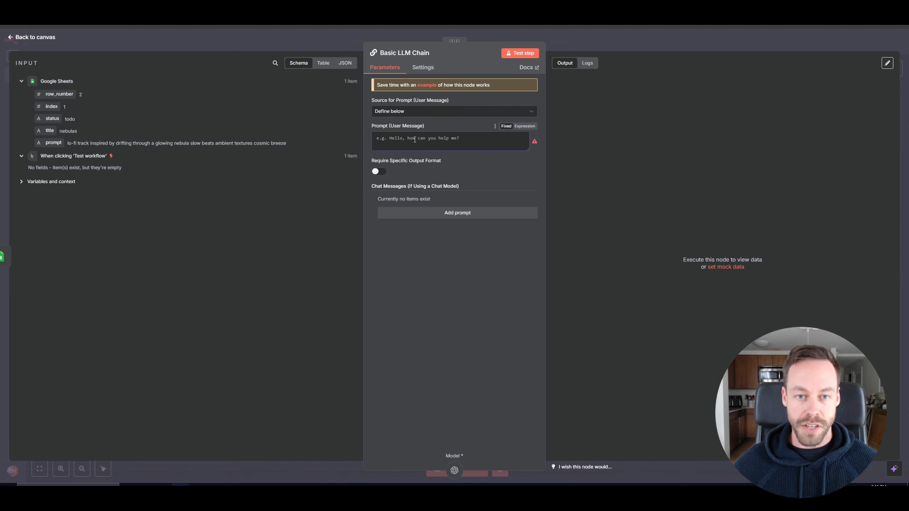
pyautogui.moveTo(53, 143); pyautogui.dragTo(390, 138)
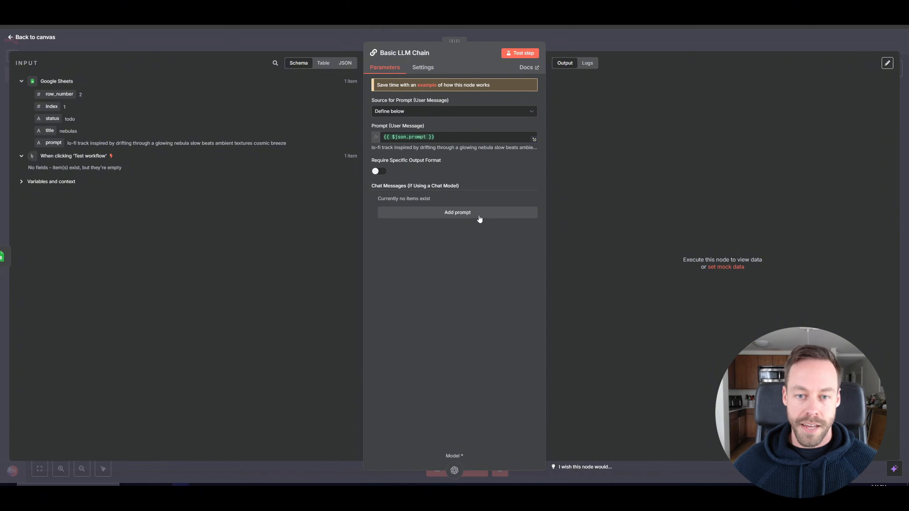
# Add a System chat message asking to create a text-to-image prompt for an image accompanying the music.
pyautogui.click(479, 219)
pyautogui.click(424, 211)
pyautogui.click(424, 214)
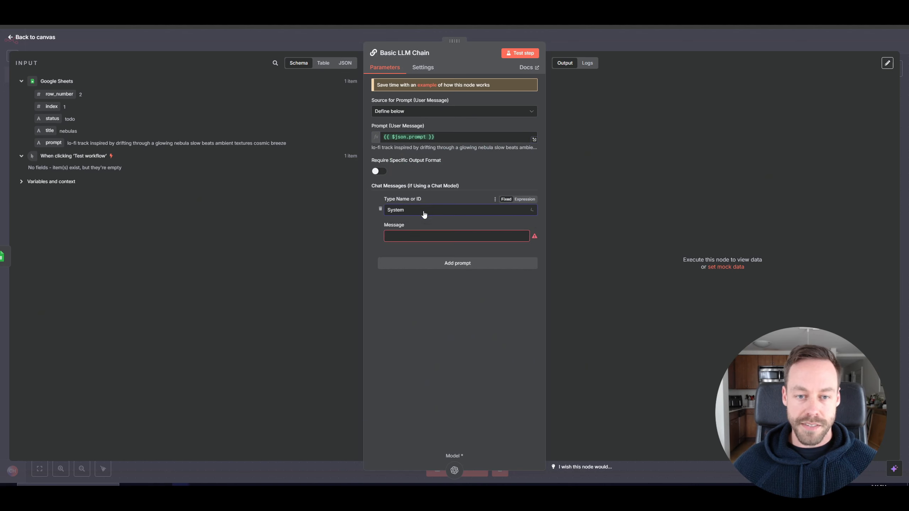
pyautogui.click(417, 236)
pyautogui.hotkey('ctrl', 'v')
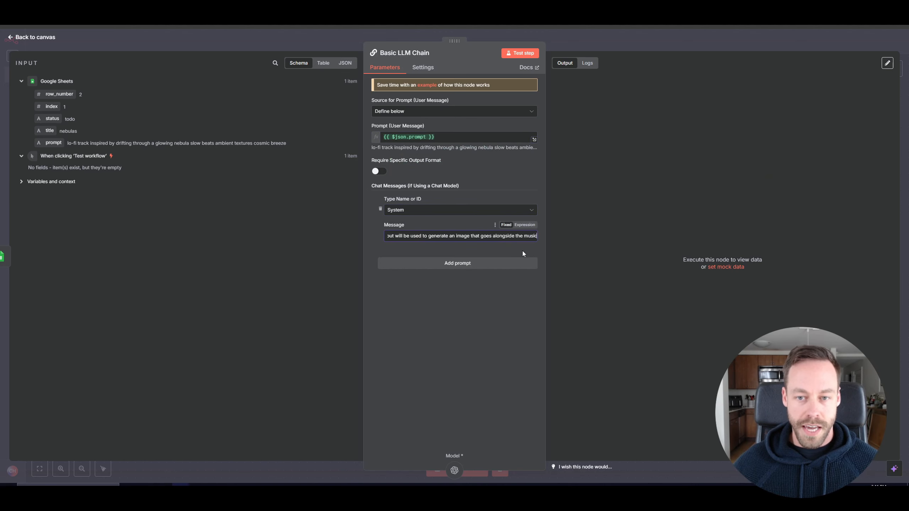
pyautogui.click(526, 226)
pyautogui.click(534, 269)
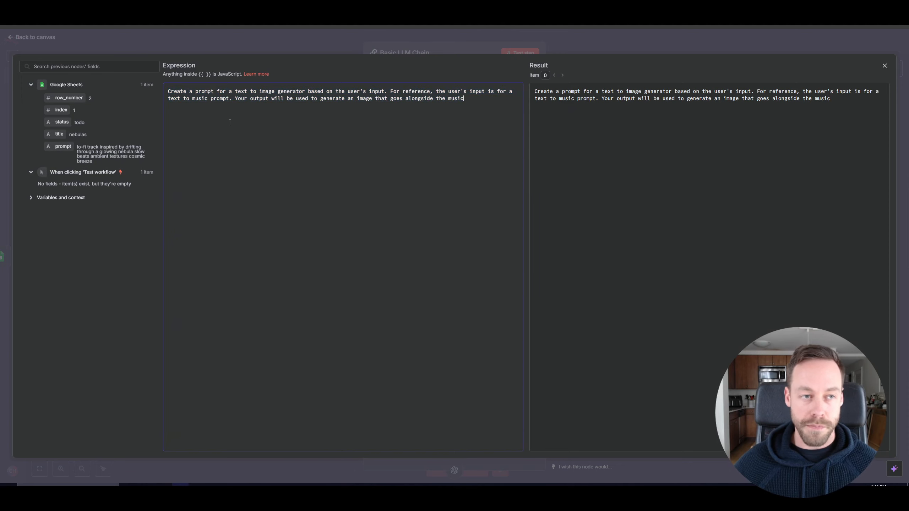
pyautogui.click(79, 43)
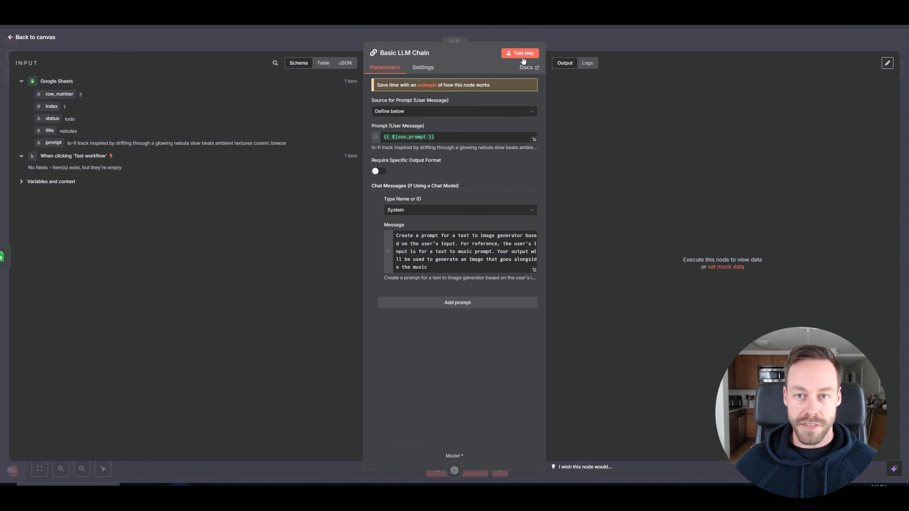
# Test the Basic LLM Chain step and return to the canvas.
pyautogui.click(523, 55)
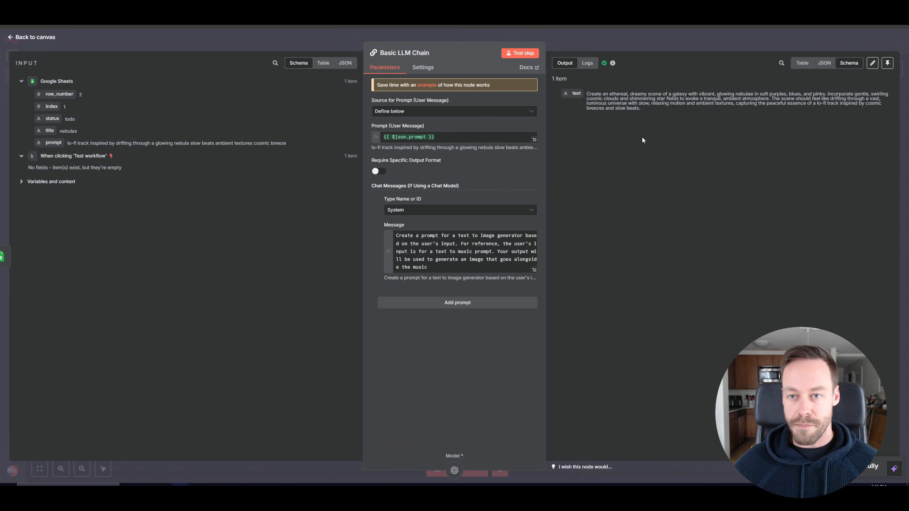
pyautogui.click(38, 39)
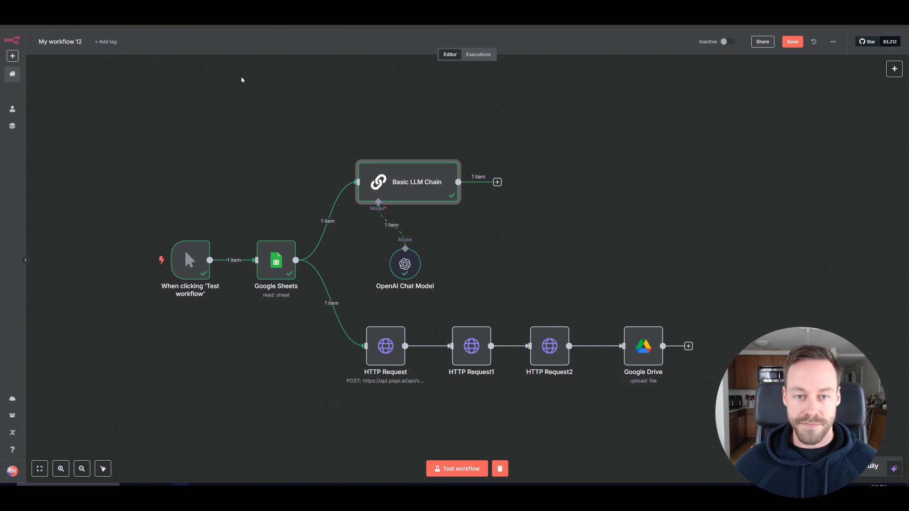
# Reposition the Basic LLM Chain and OpenAI Chat Model nodes on the canvas.
pyautogui.moveTo(616, 256); pyautogui.dragTo(528, 255)
pyautogui.moveTo(320, 193); pyautogui.dragTo(306, 193)
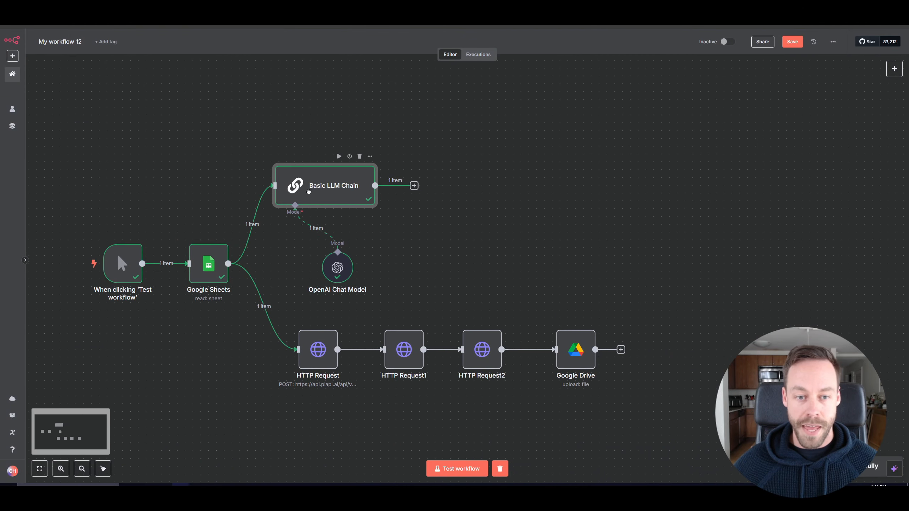
pyautogui.moveTo(334, 269); pyautogui.dragTo(311, 268)
pyautogui.click(449, 265)
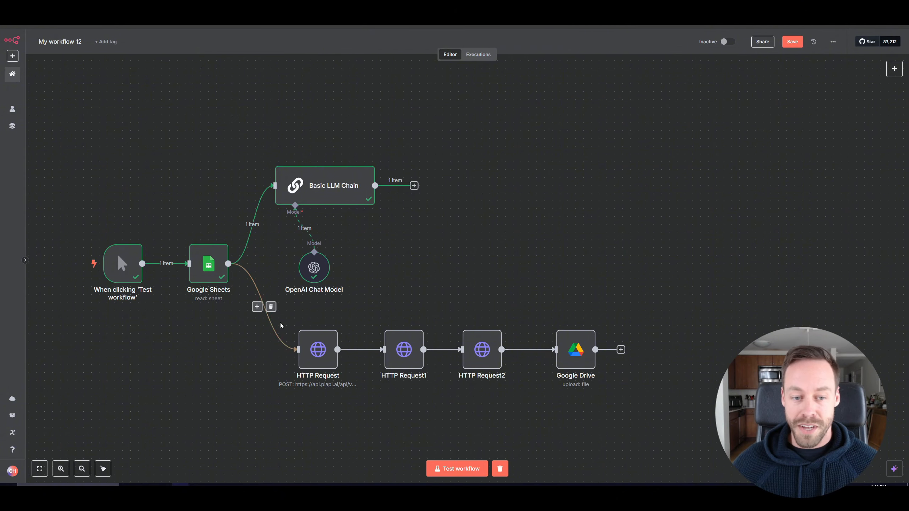
# Duplicate the three HTTP Request nodes together with the Google Drive node.
pyautogui.moveTo(304, 319)
pyautogui.moveTo(294, 306); pyautogui.dragTo(527, 426)
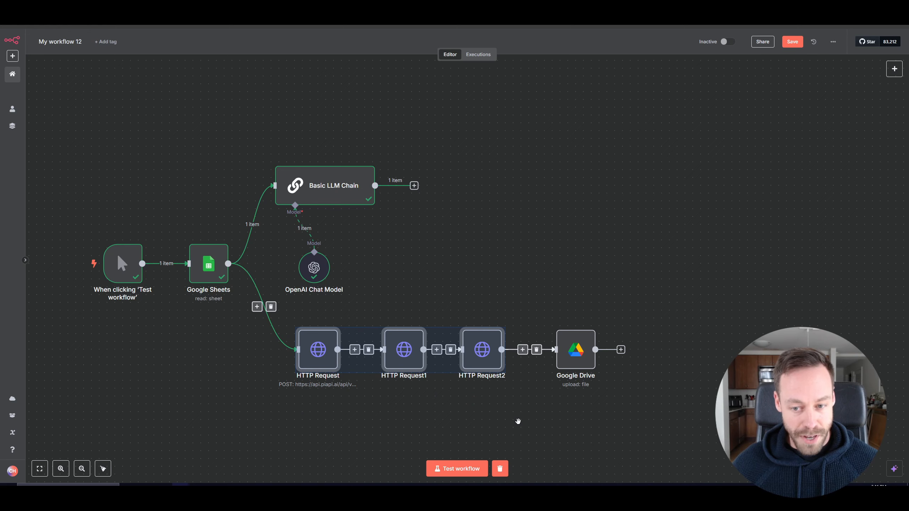
pyautogui.click(483, 280)
pyautogui.moveTo(292, 307); pyautogui.dragTo(687, 462)
pyautogui.hotkey('ctrl', 'c')
pyautogui.hotkey('ctrl', 'v')
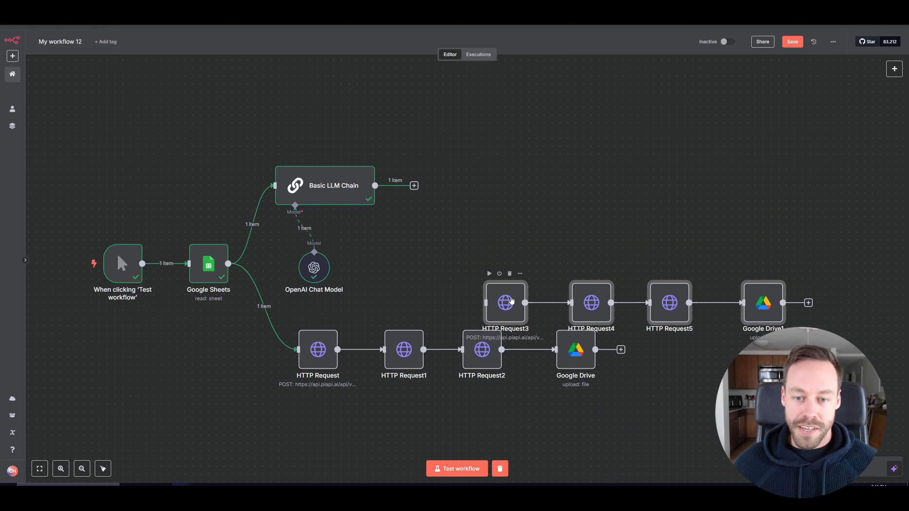
# Move the copied nodes beside the Basic LLM Chain and connect its output to HTTP Request3.
pyautogui.moveTo(512, 301); pyautogui.dragTo(473, 176)
pyautogui.moveTo(414, 185); pyautogui.dragTo(443, 201)
pyautogui.click(502, 225)
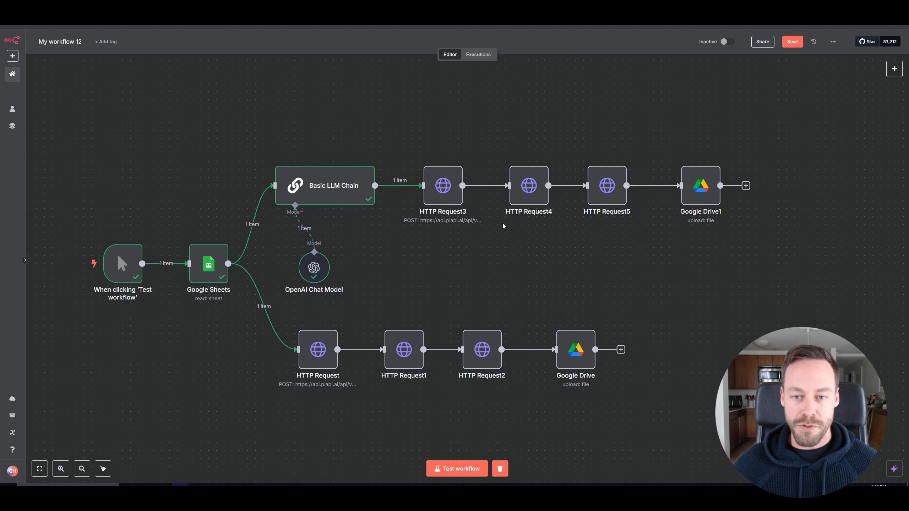
pyautogui.click(447, 204)
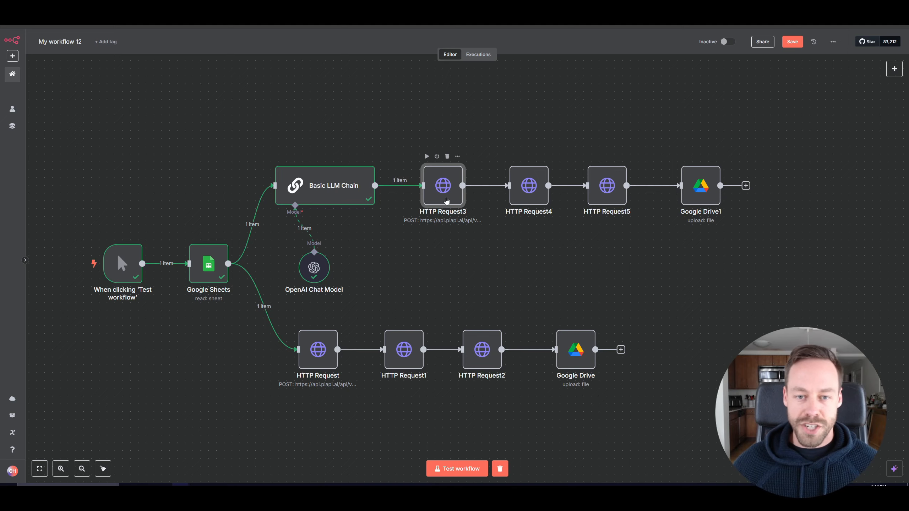
# Open HTTP Request3, then copy the cURL request sample from PiAPI's Flux Text to Image documentation.
pyautogui.doubleClick(447, 203)
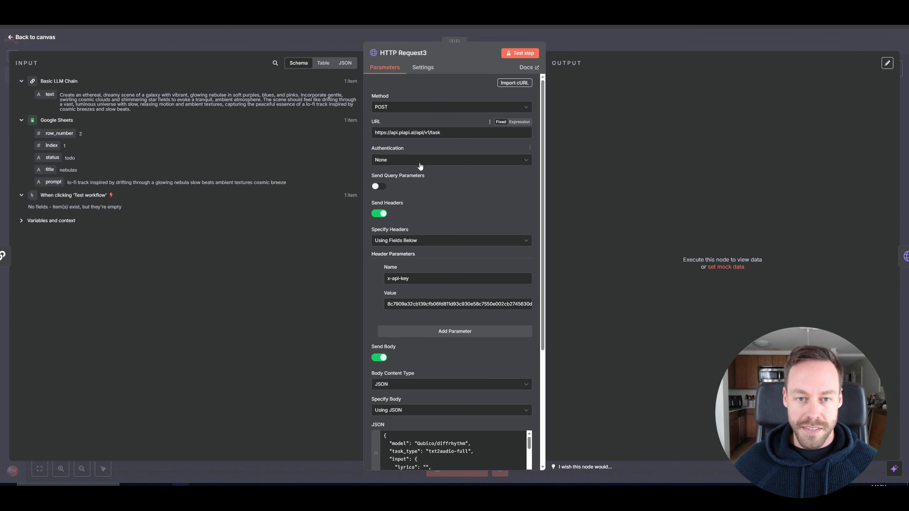
pyautogui.scroll(-3, 420, 171)
pyautogui.scroll(-2, 428, 211)
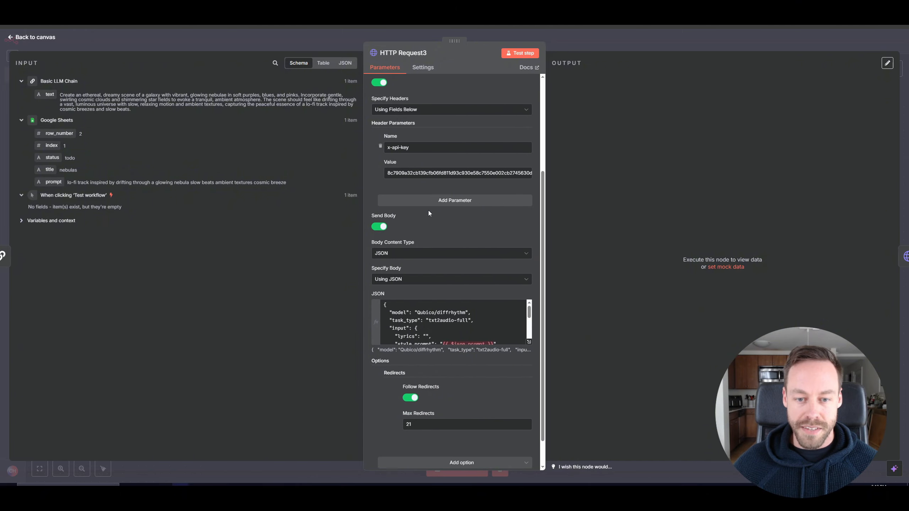
pyautogui.scroll(-1, 450, 295)
pyautogui.scroll(1, 450, 296)
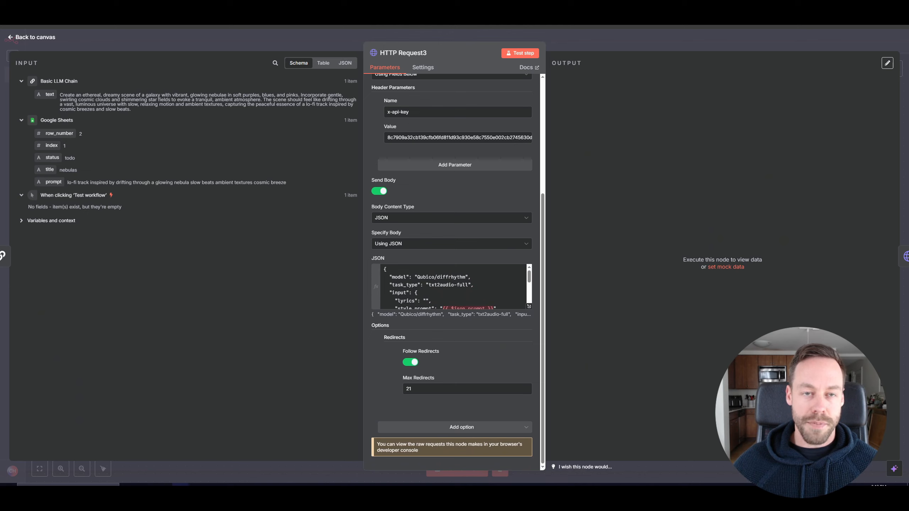
pyautogui.hotkey('alt', 'Tab')
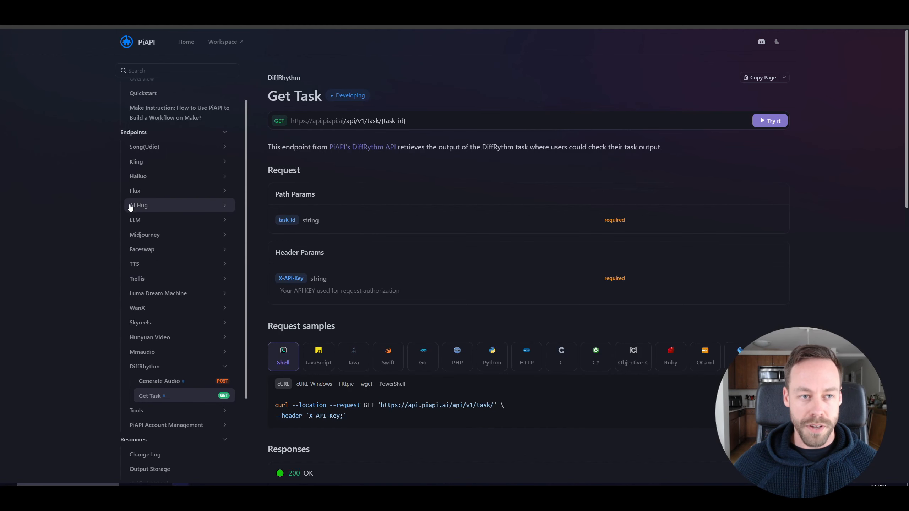
pyautogui.hotkey('alt', 'Tab')
pyautogui.click(87, 107)
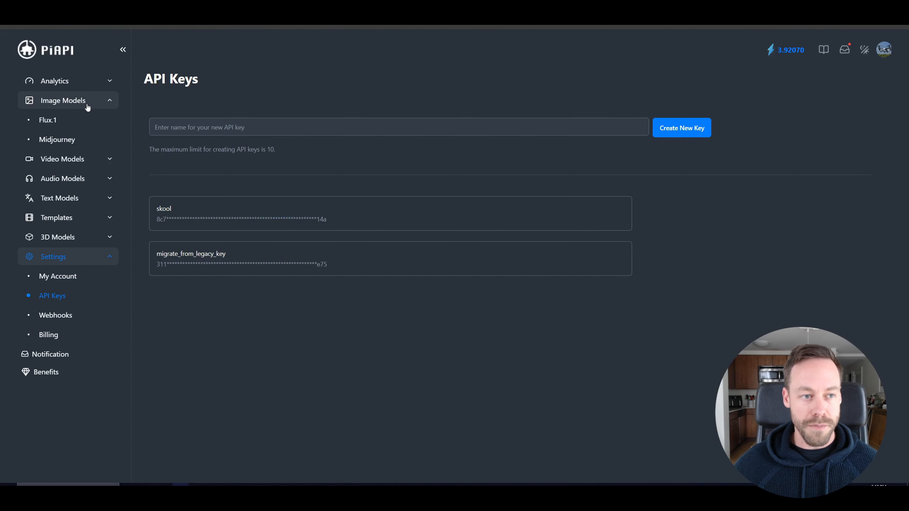
pyautogui.click(68, 120)
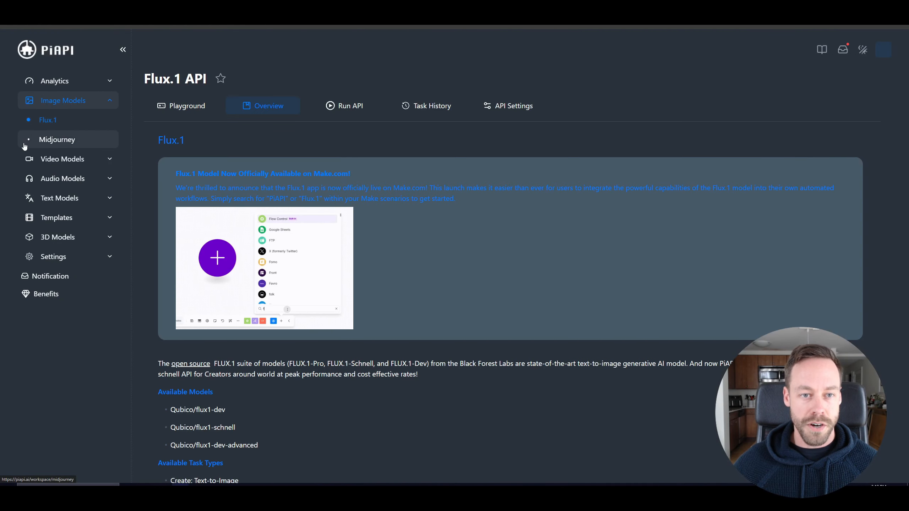
pyautogui.click(353, 110)
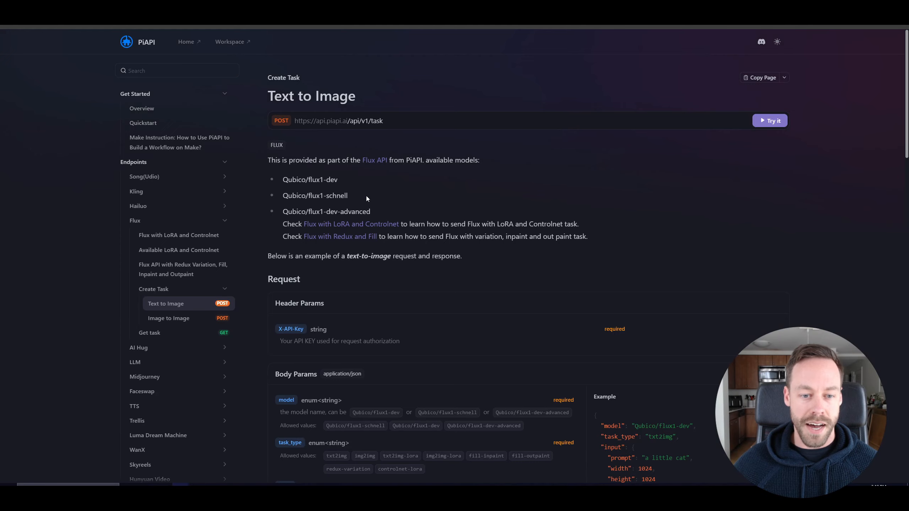
pyautogui.scroll(-4, 387, 232)
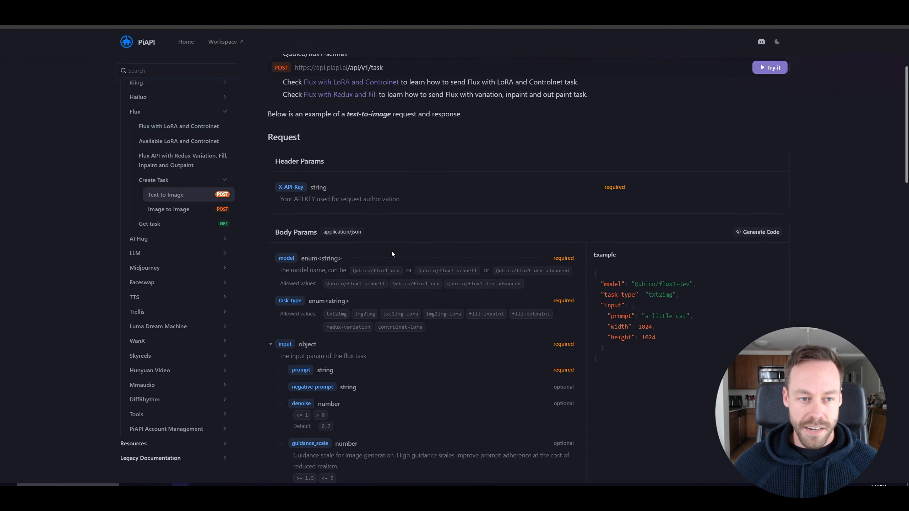
pyautogui.click(217, 197)
pyautogui.scroll(-6, 423, 272)
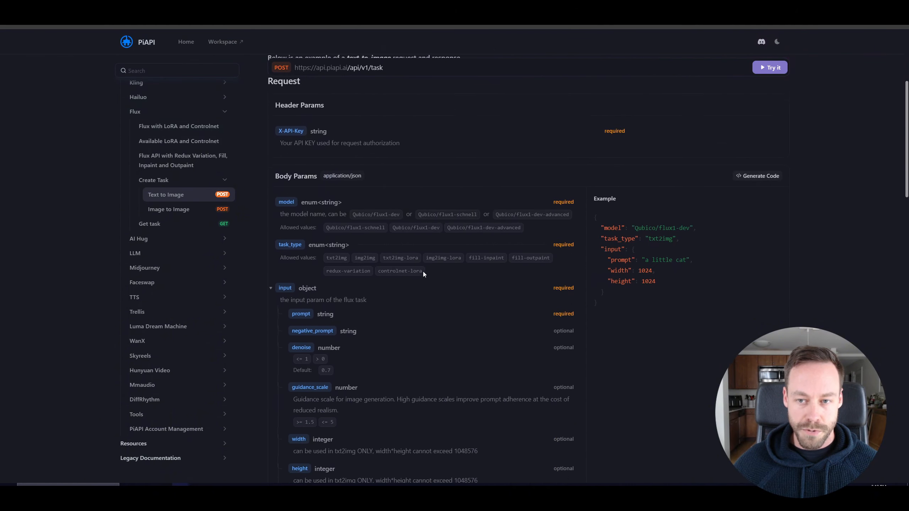
pyautogui.scroll(-12, 423, 272)
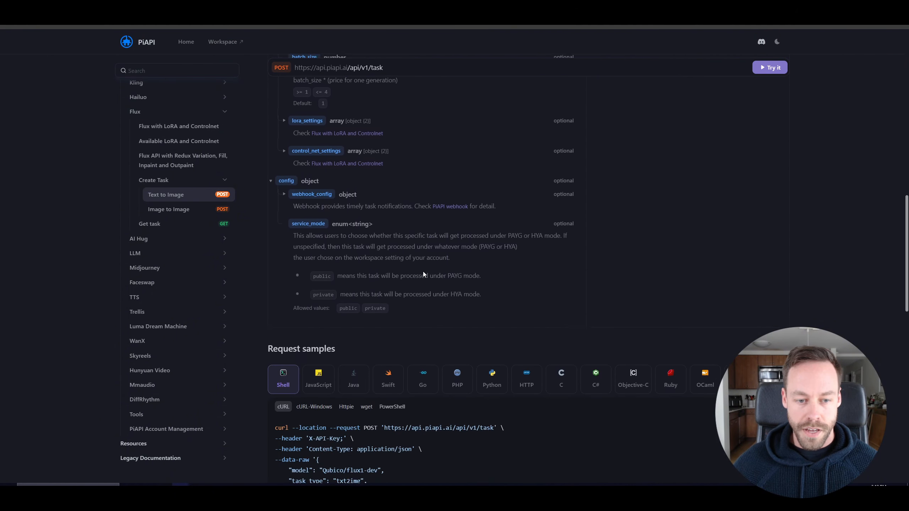
pyautogui.scroll(-6, 423, 274)
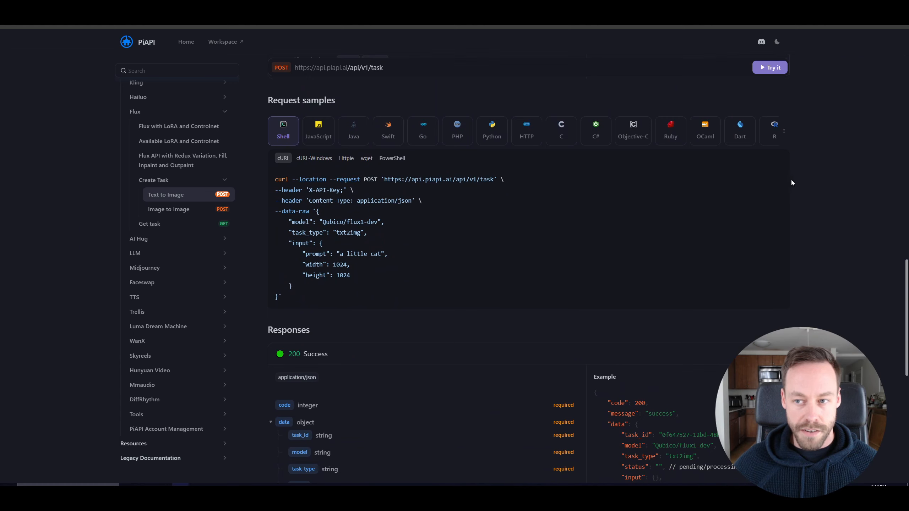
pyautogui.click(778, 179)
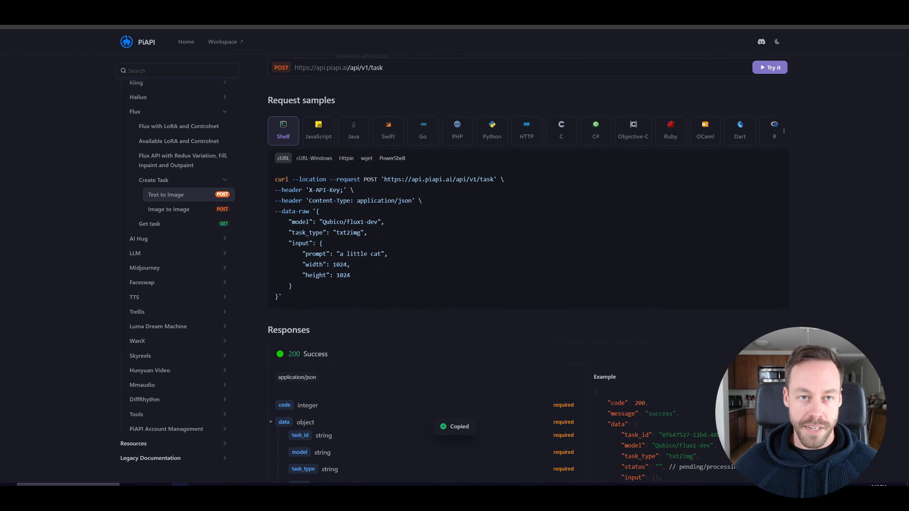
# Import the copied Flux text-to-image cURL command into HTTP Request3.
pyautogui.hotkey('alt', 'Tab')
pyautogui.scroll(5, 512, 94)
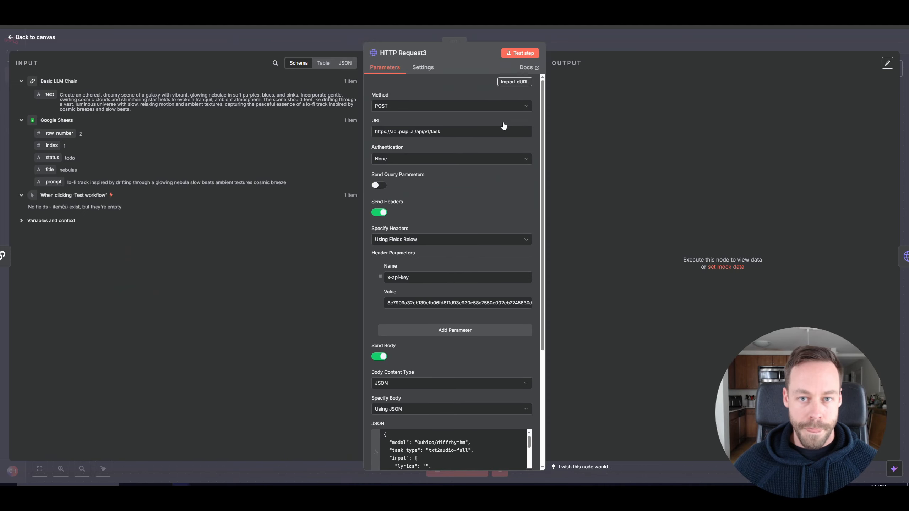
pyautogui.click(516, 82)
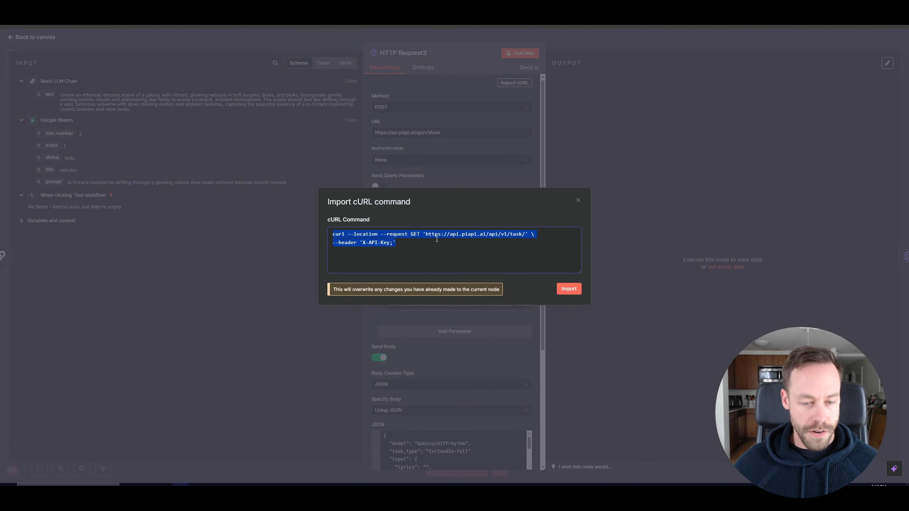
pyautogui.hotkey('ctrl', 'v')
pyautogui.click(569, 289)
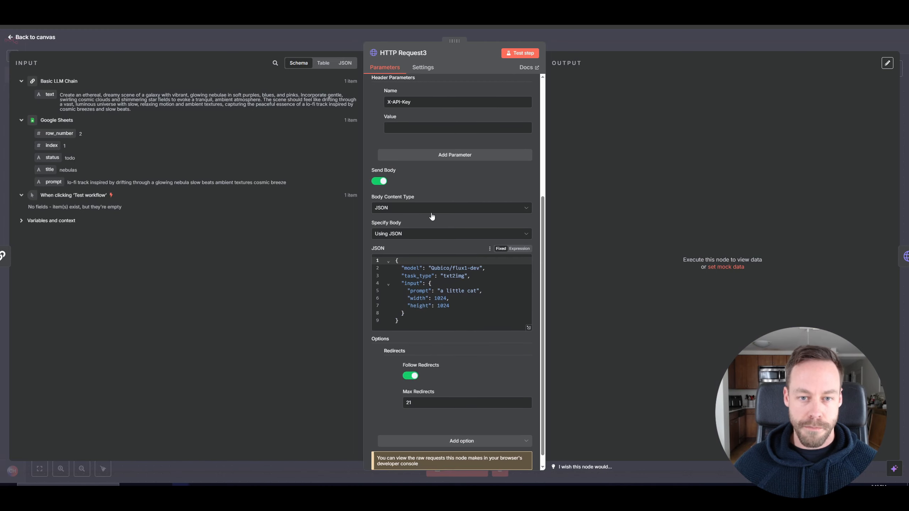
# Paste the PiAPI API key into the X-API-Key header value.
pyautogui.scroll(3, 432, 217)
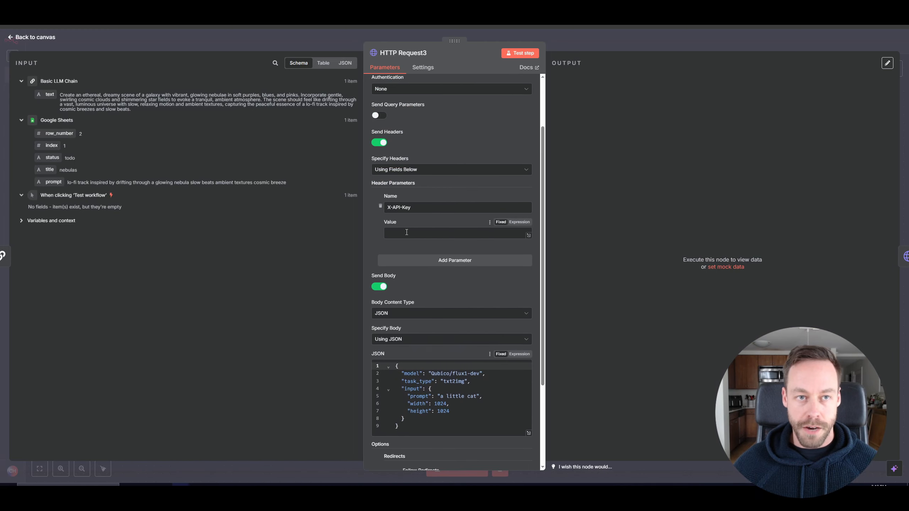
pyautogui.click(407, 232)
pyautogui.hotkey('ctrl', 'v')
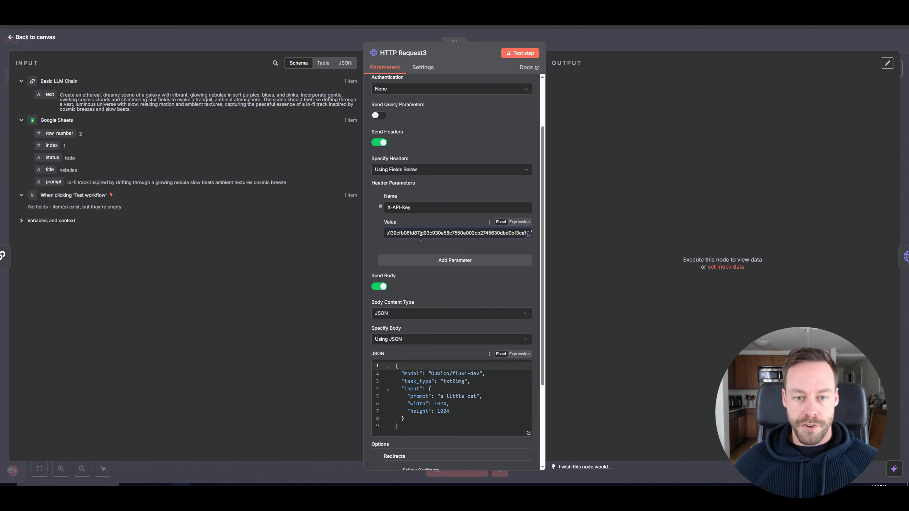
# In the JSON body's expression editor, replace the prompt with the Basic LLM Chain's text field.
pyautogui.scroll(-2, 425, 288)
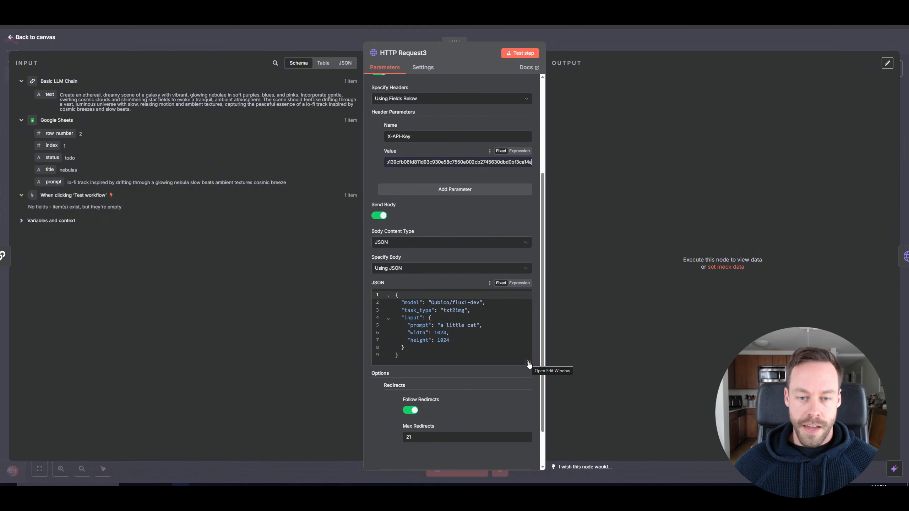
pyautogui.click(519, 283)
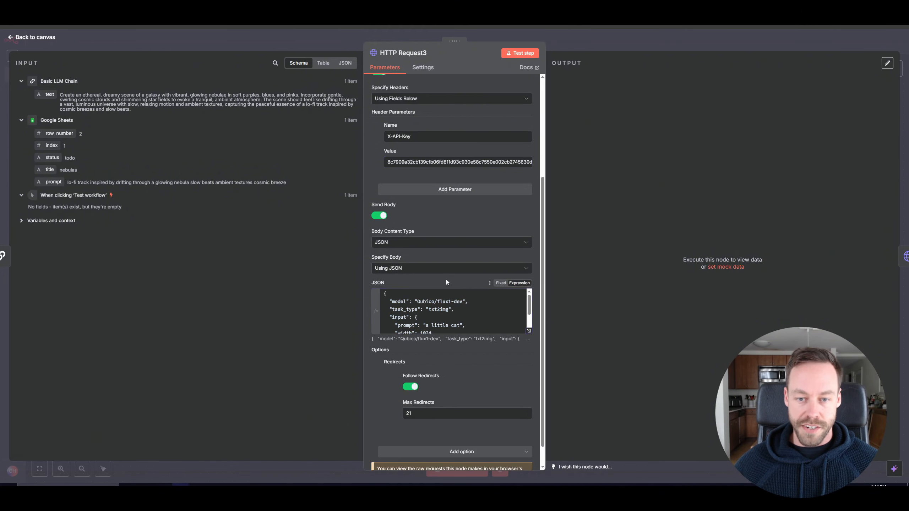
pyautogui.click(530, 332)
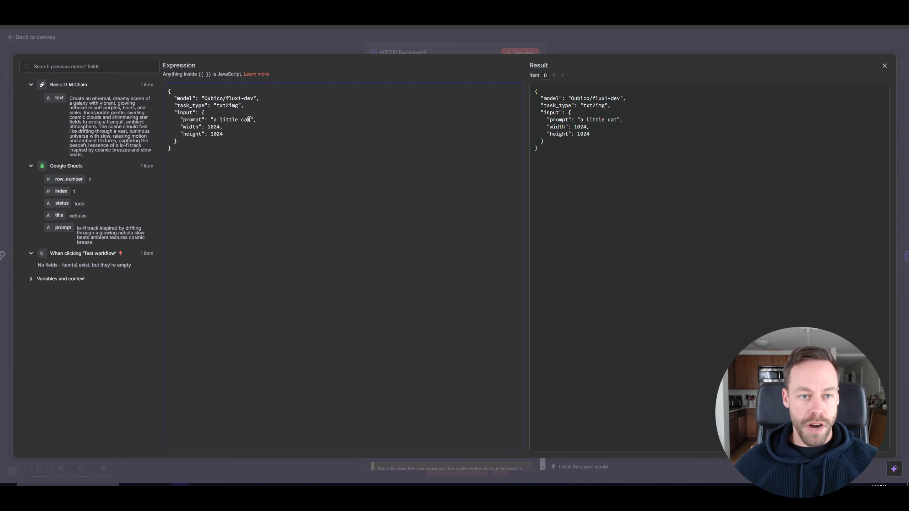
pyautogui.write('t')
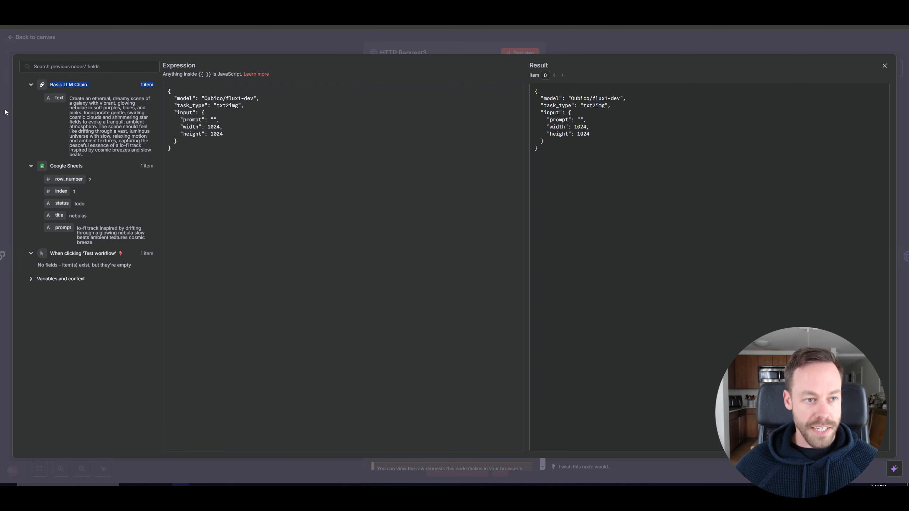
pyautogui.moveTo(52, 98); pyautogui.dragTo(216, 121)
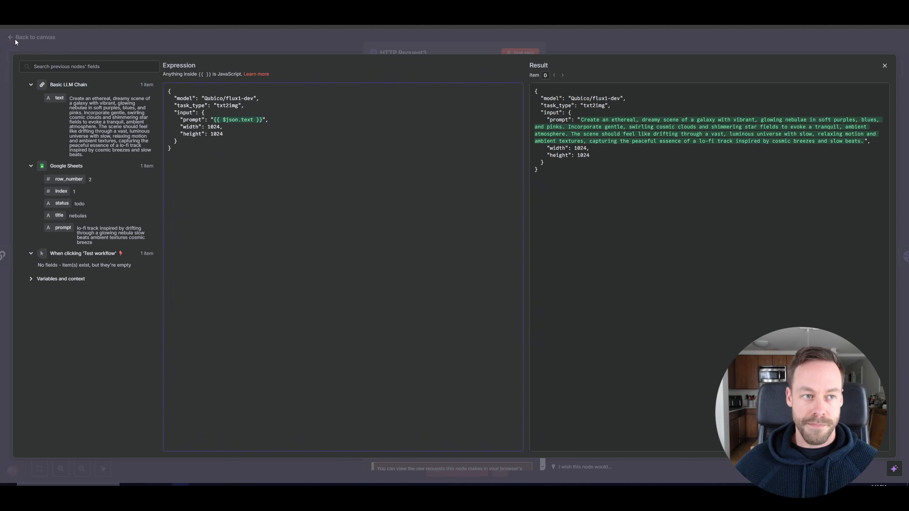
pyautogui.click(42, 40)
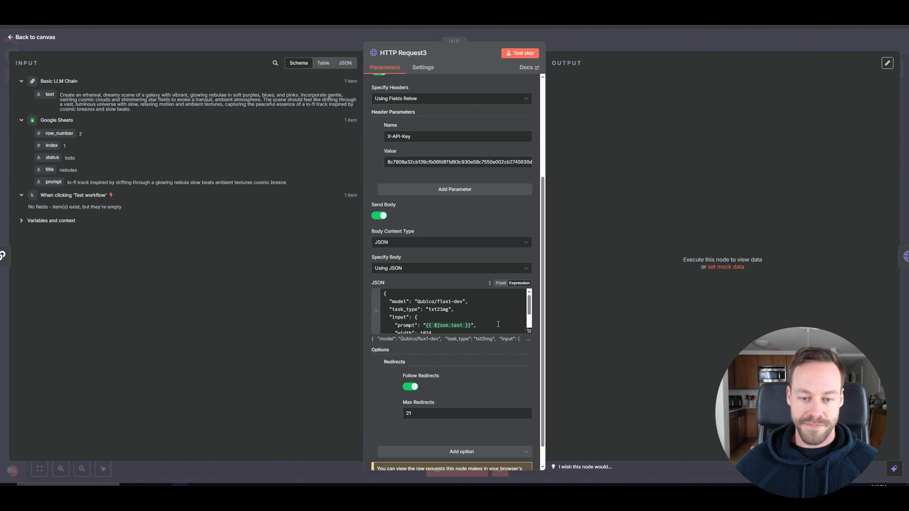
# Test the HTTP Request3 step, check its output, and return to the canvas.
pyautogui.scroll(4, 498, 325)
pyautogui.click(520, 53)
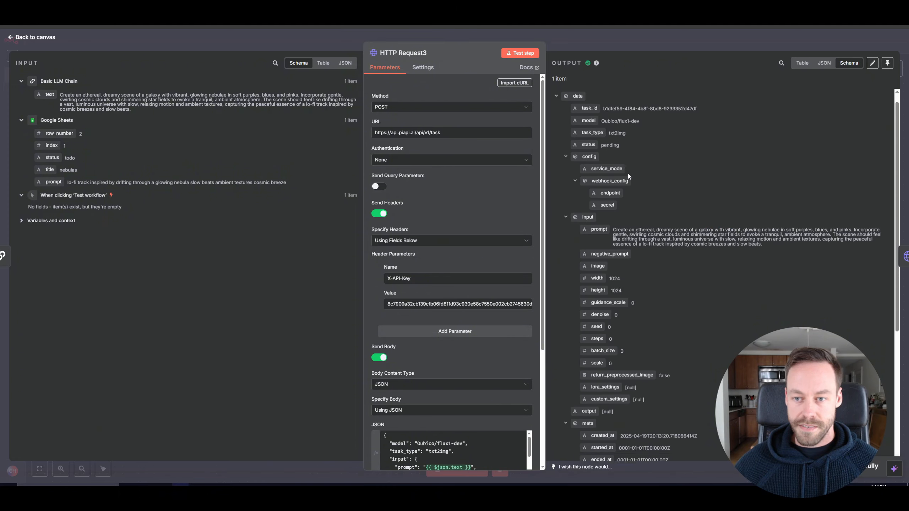
pyautogui.scroll(1, 628, 176)
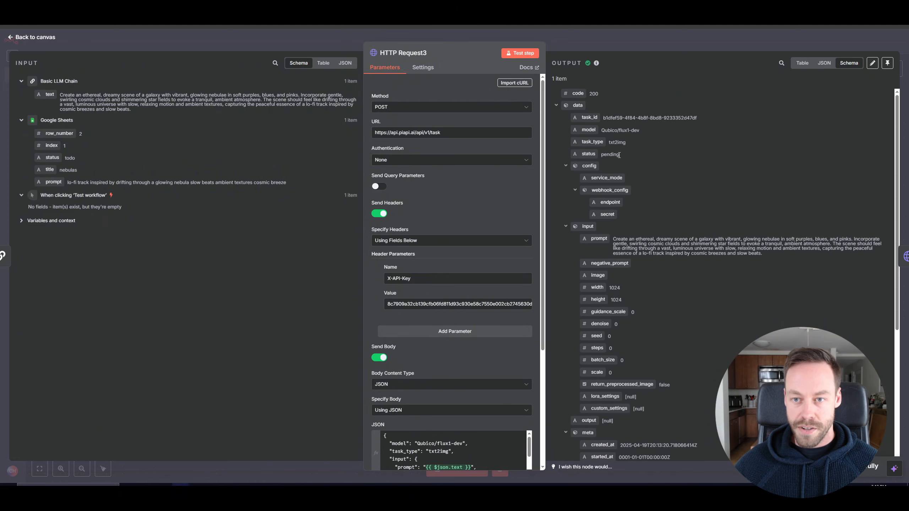
pyautogui.click(32, 38)
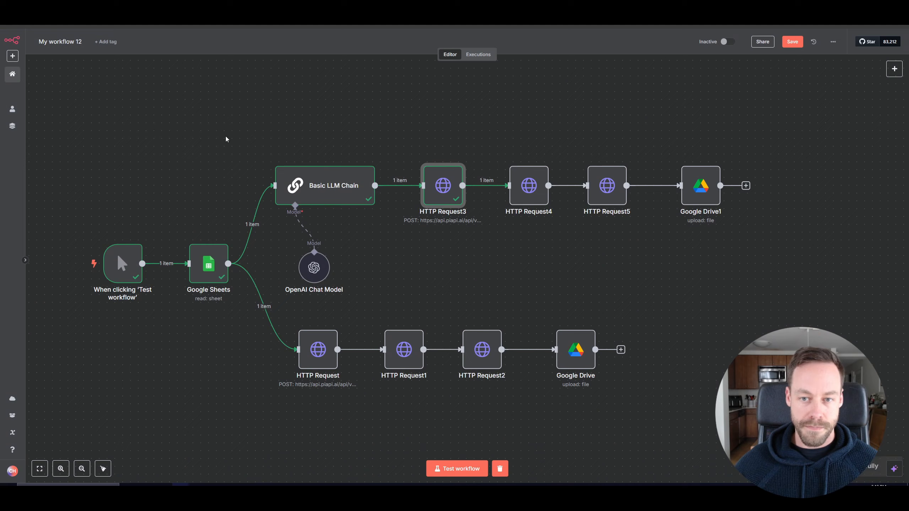
# Open HTTP Request4, review its task_id URL expression, and test the step to fetch the generated image.
pyautogui.doubleClick(532, 193)
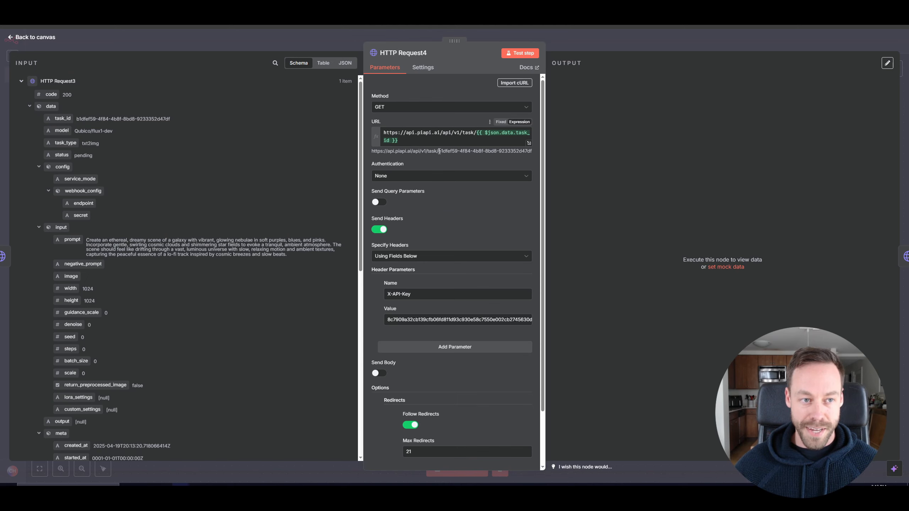
pyautogui.moveTo(470, 157)
pyautogui.mouseDown()
pyautogui.moveTo(491, 160)
pyautogui.moveTo(473, 151)
pyautogui.mouseUp()
pyautogui.click(476, 140)
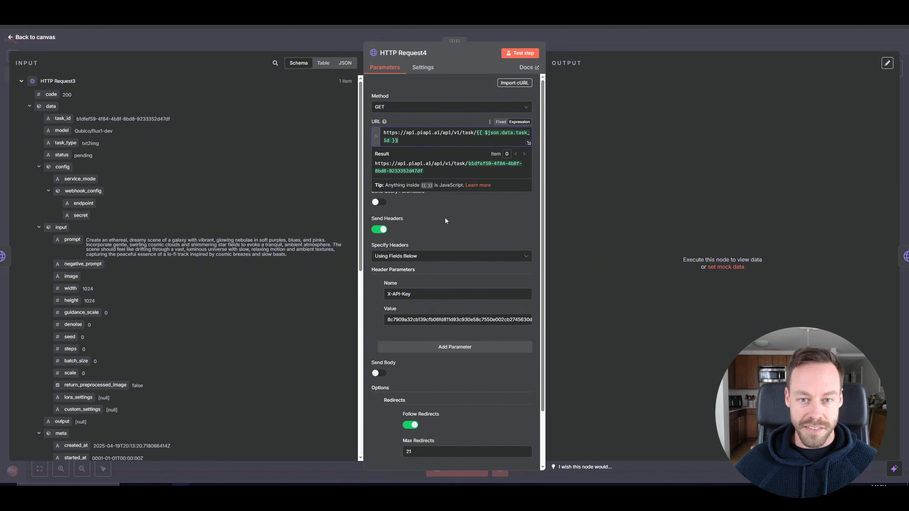
pyautogui.click(479, 218)
pyautogui.scroll(-2, 461, 215)
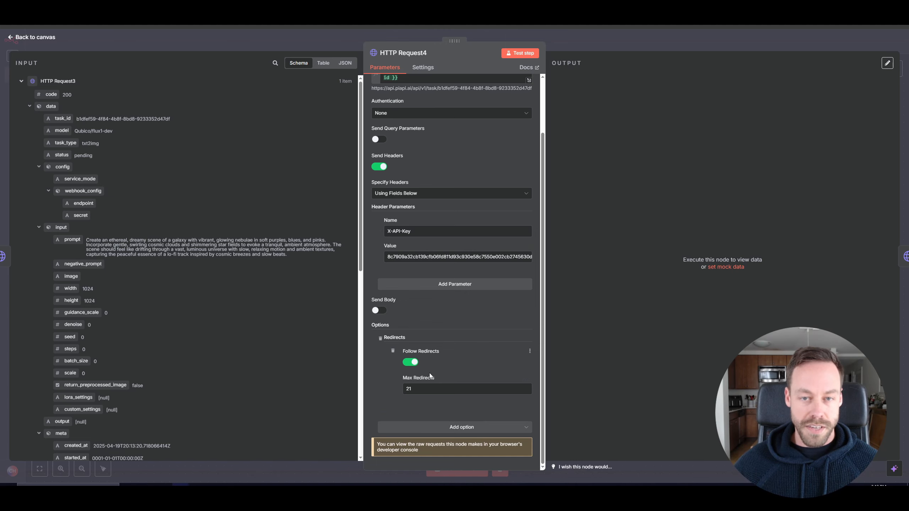
pyautogui.scroll(3, 429, 373)
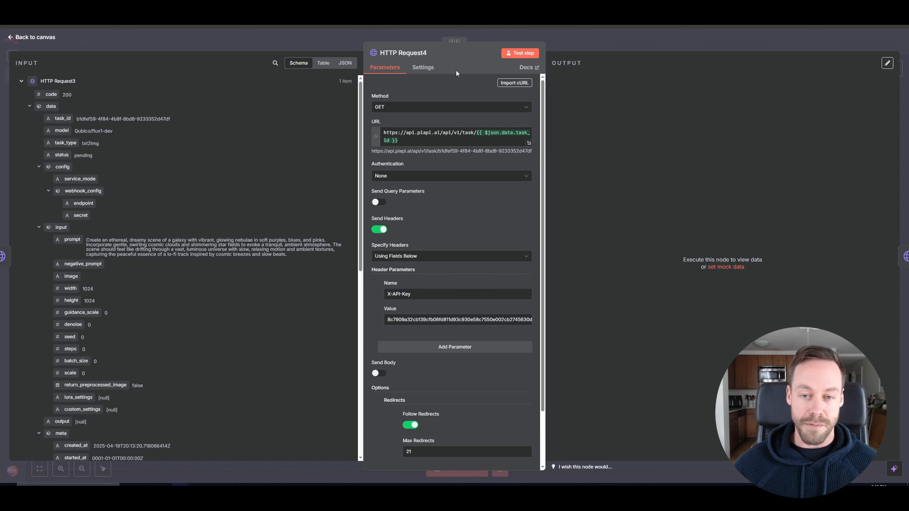
pyautogui.click(520, 53)
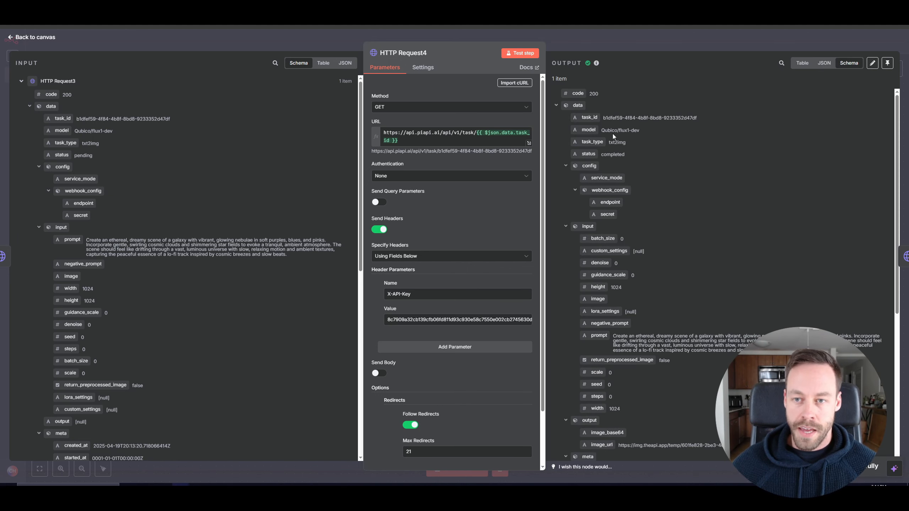
pyautogui.scroll(-6, 647, 171)
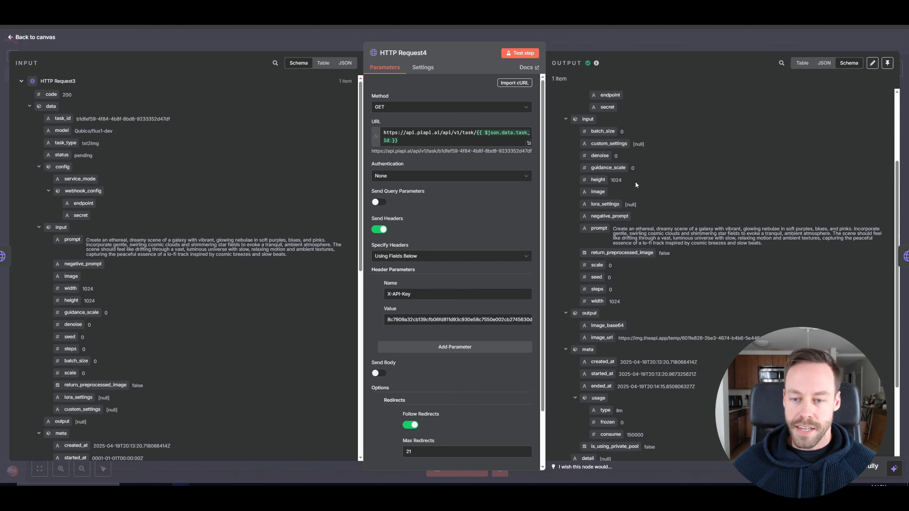
pyautogui.moveTo(620, 234); pyautogui.dragTo(779, 241)
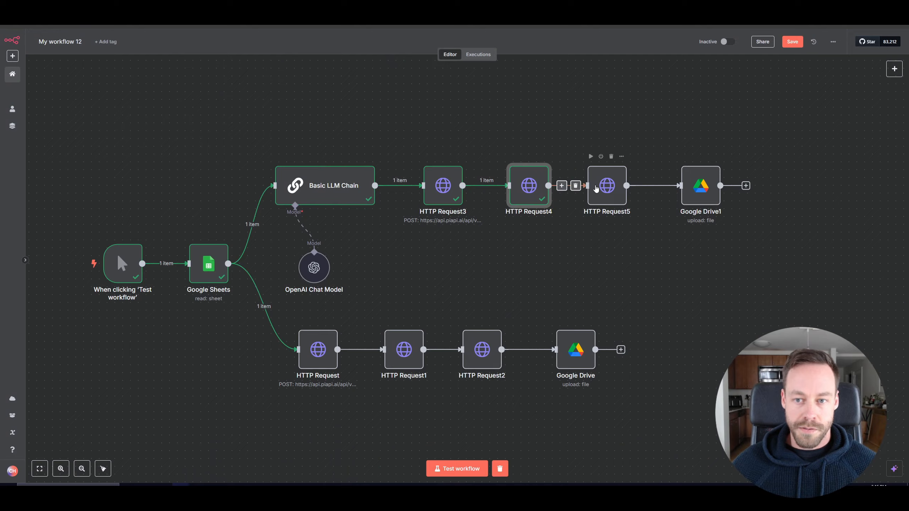
# Set HTTP Request5's URL to the image_url output field of HTTP Request4, then test the step.
pyautogui.doubleClick(601, 185)
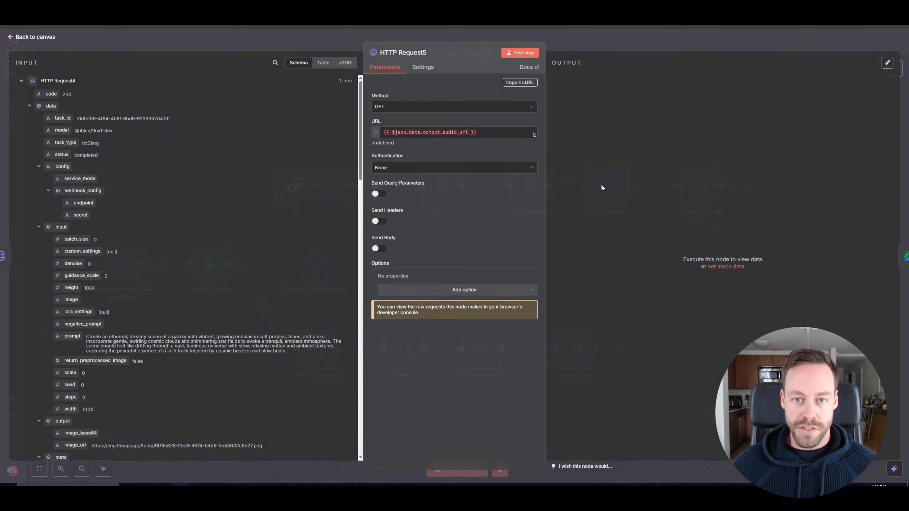
pyautogui.click(486, 133)
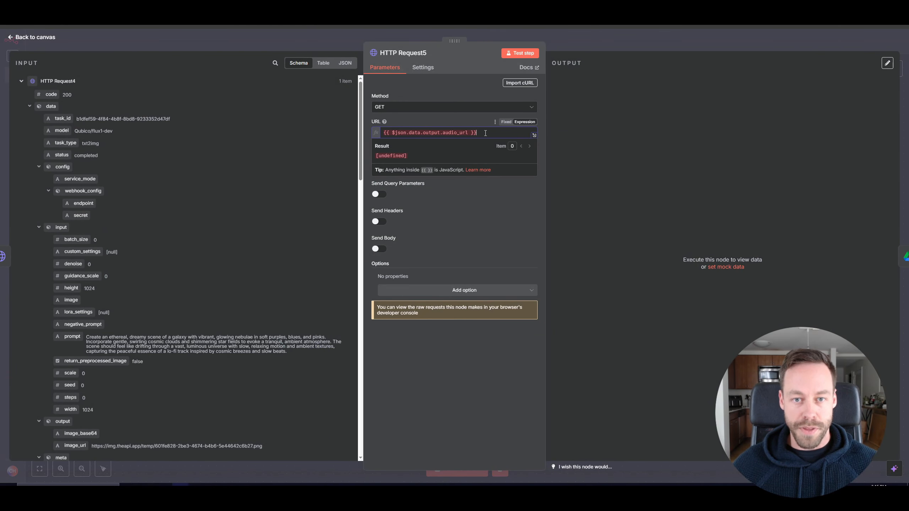
pyautogui.moveTo(485, 132); pyautogui.dragTo(351, 135)
pyautogui.press('BackSpace')
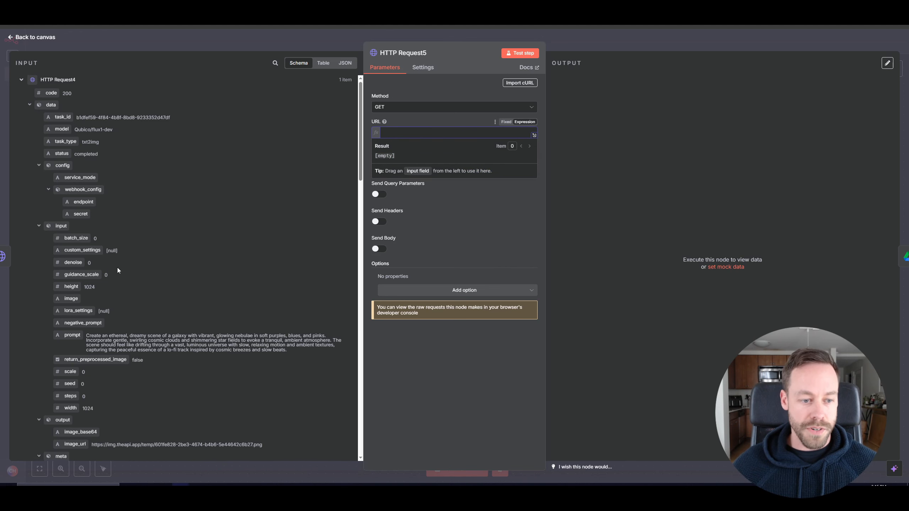
pyautogui.scroll(-5, 118, 269)
pyautogui.moveTo(84, 268); pyautogui.dragTo(397, 133)
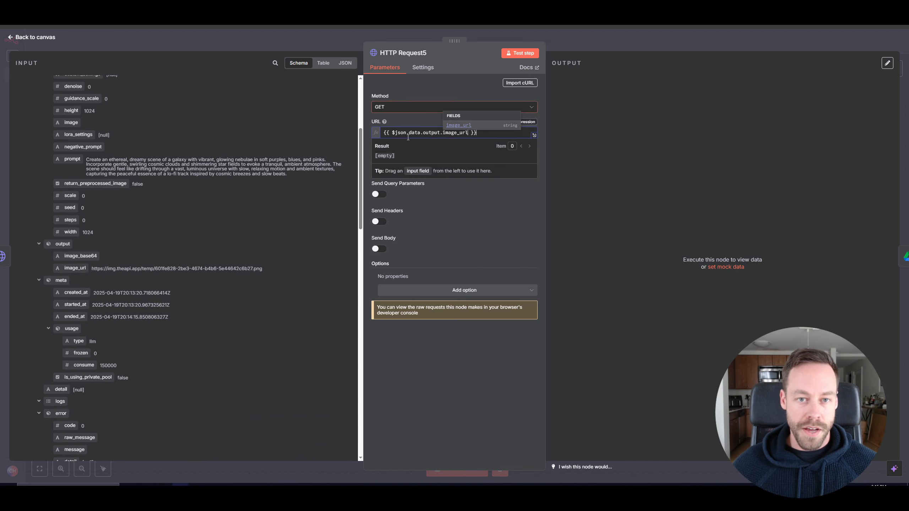
pyautogui.click(520, 53)
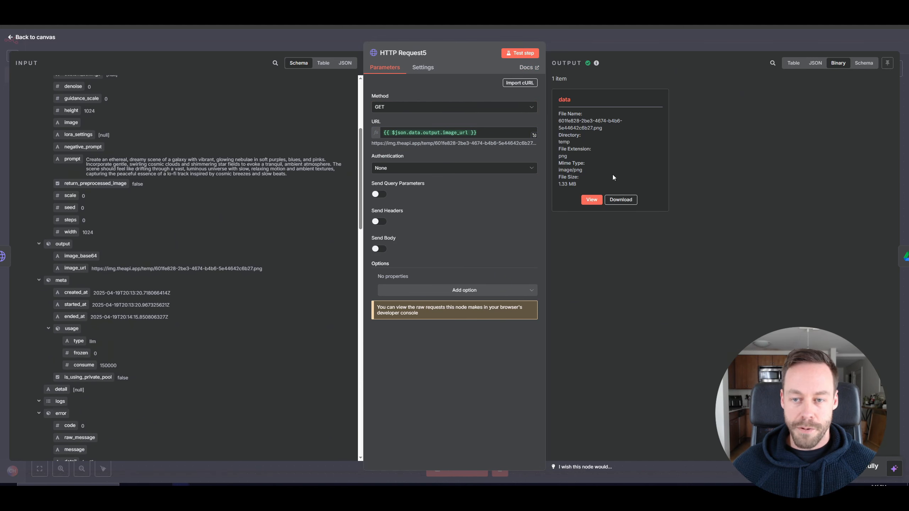
pyautogui.click(23, 40)
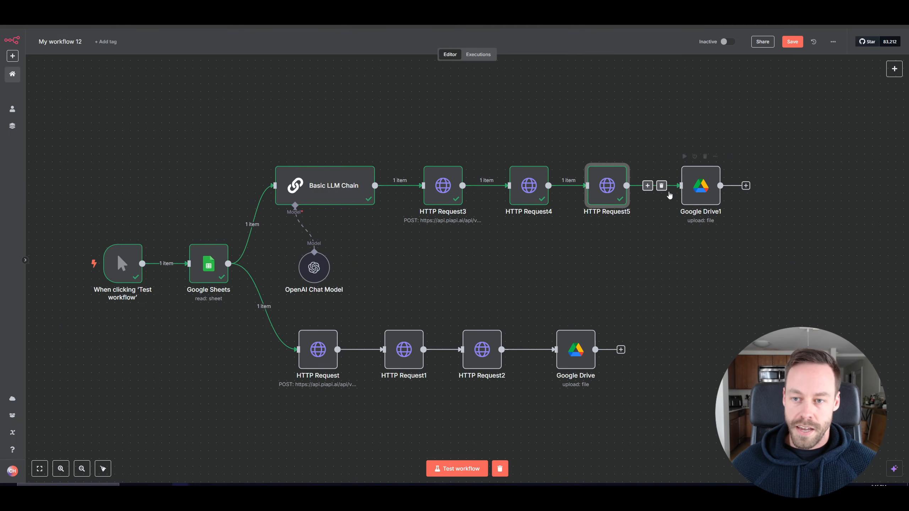
# Set Google Drive1's file name to the Google Sheets title field followed by .jpg, then test the upload step.
pyautogui.doubleClick(707, 197)
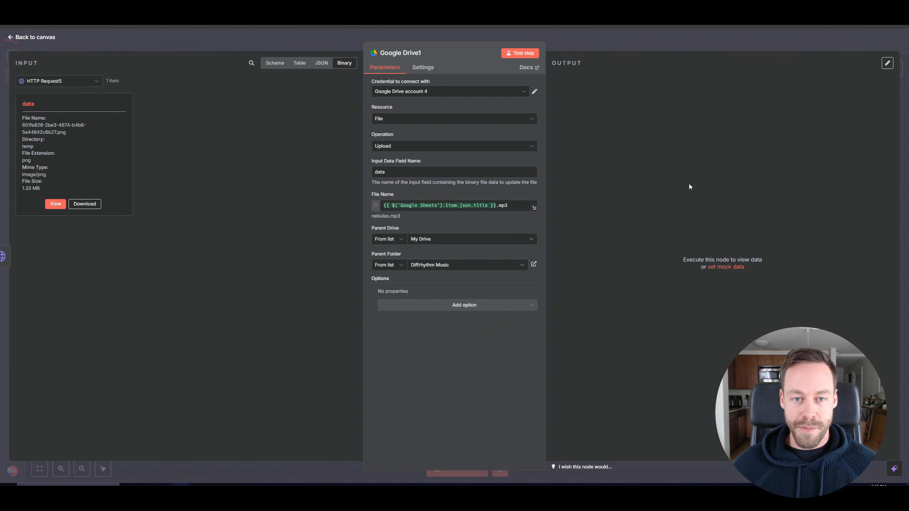
pyautogui.click(494, 205)
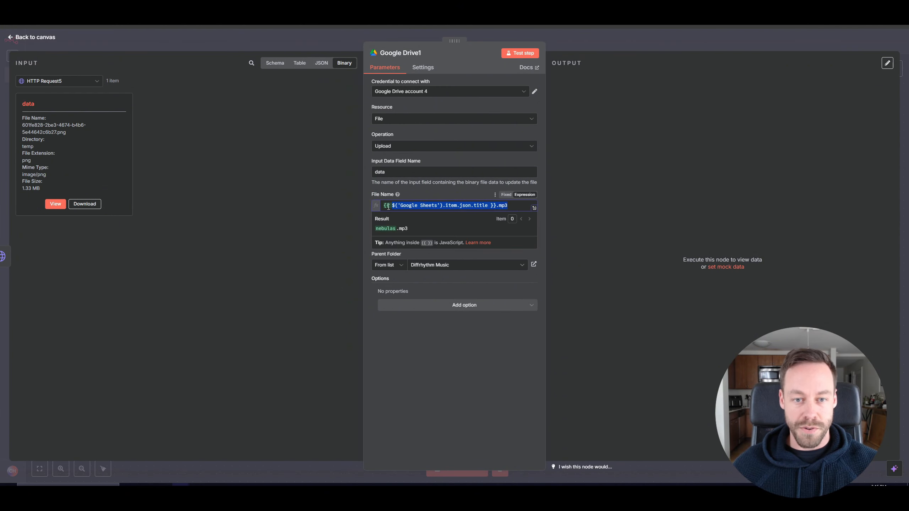
pyautogui.hotkey('ctrl', 'a')
pyautogui.press('BackSpace')
pyautogui.click(228, 183)
pyautogui.click(391, 173)
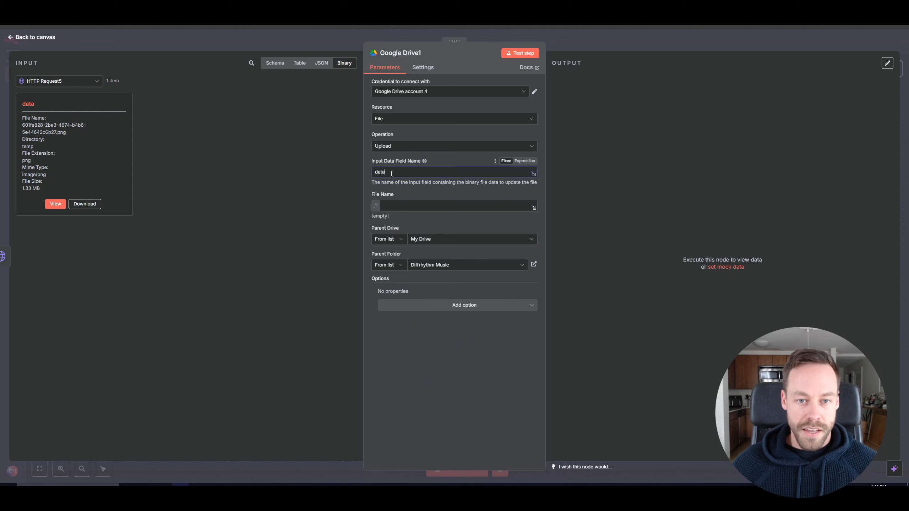
pyautogui.click(403, 204)
pyautogui.click(100, 82)
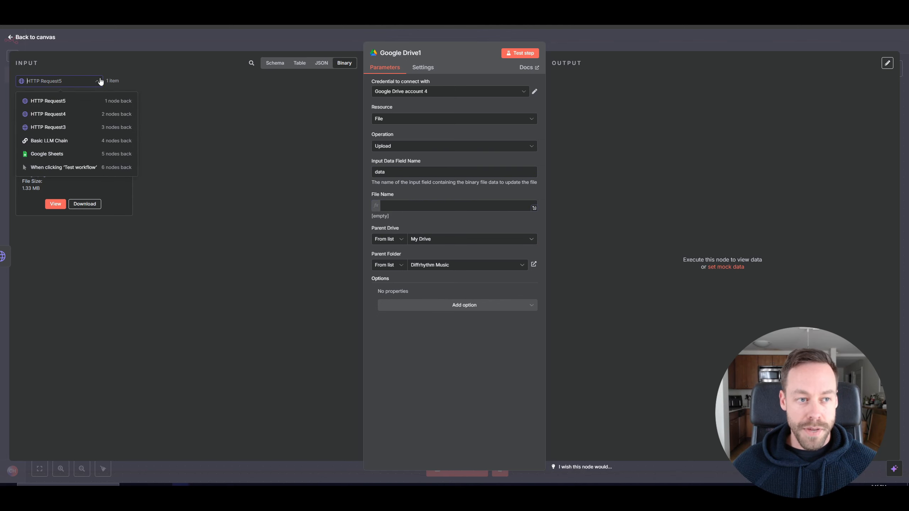
pyautogui.click(74, 155)
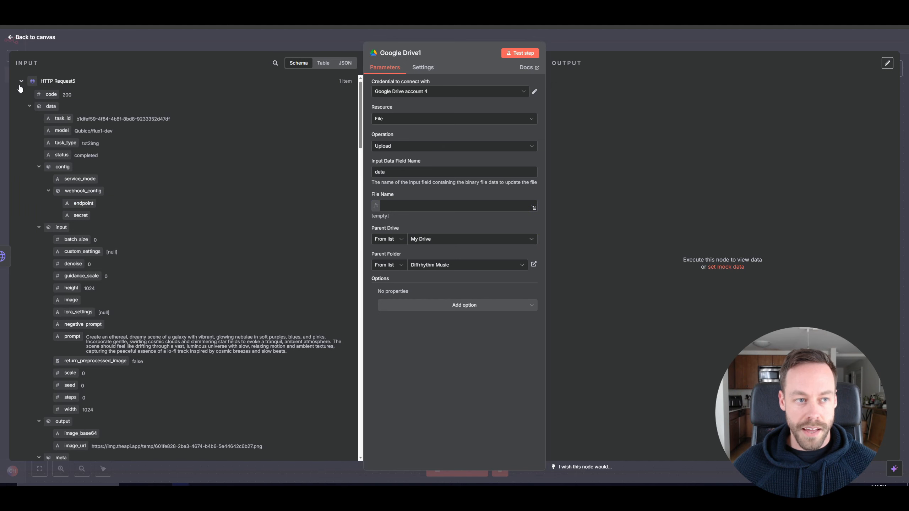
pyautogui.click(21, 81)
pyautogui.click(21, 95)
pyautogui.click(21, 110)
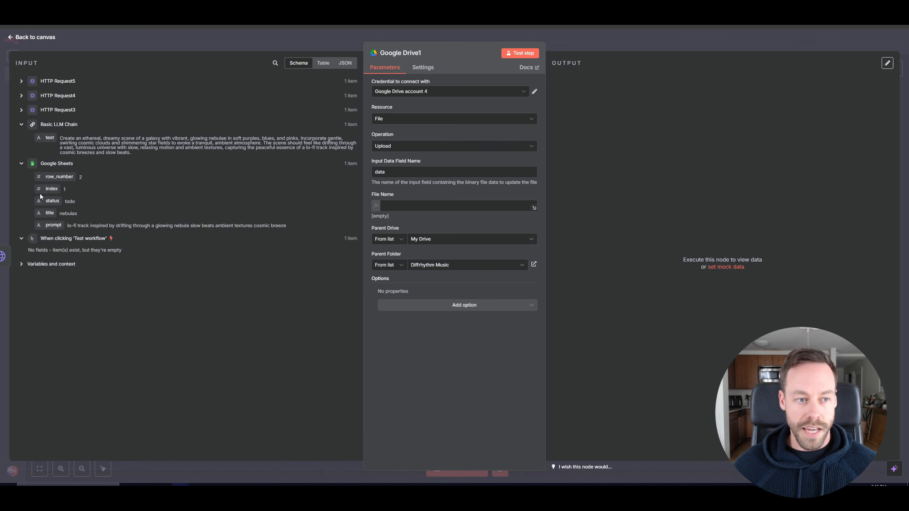
pyautogui.moveTo(50, 216); pyautogui.dragTo(418, 207)
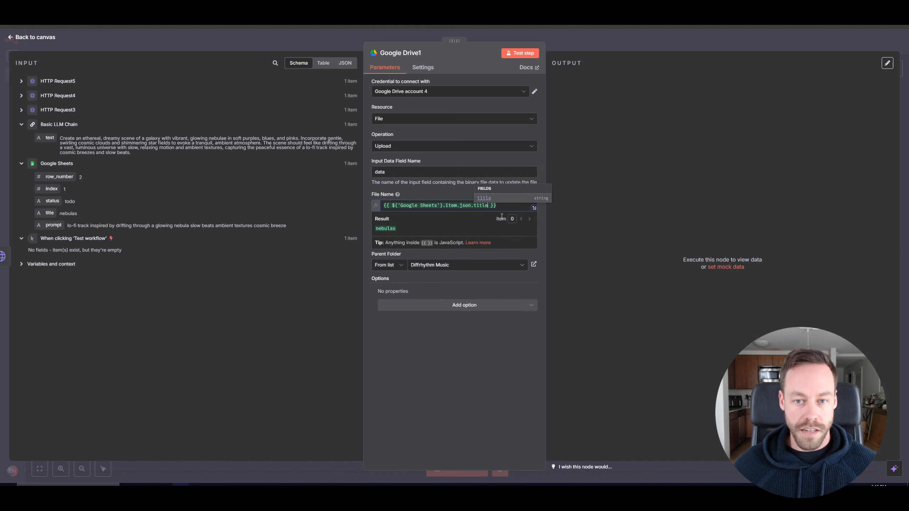
pyautogui.write('.jpg')
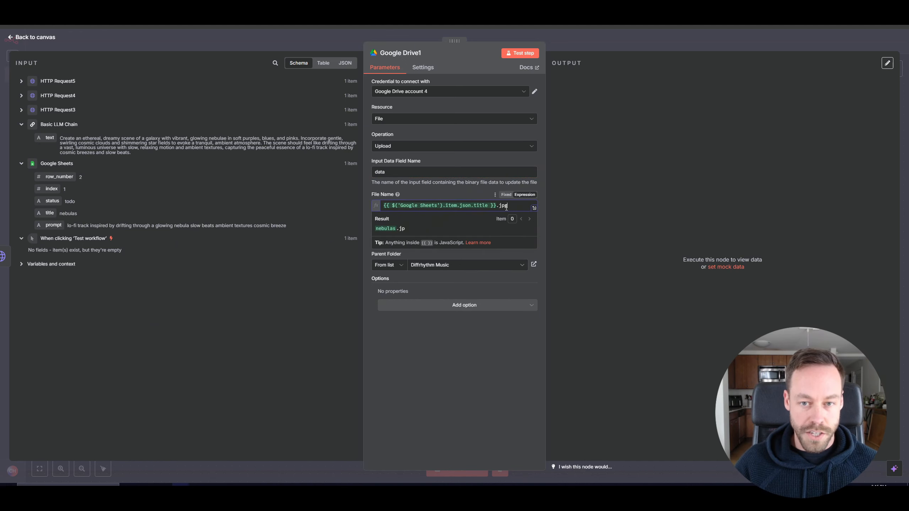
pyautogui.press('BackSpace')
pyautogui.press('BackSpace')
pyautogui.press('BackSpace')
pyautogui.press('BackSpace')
pyautogui.write('_pi')
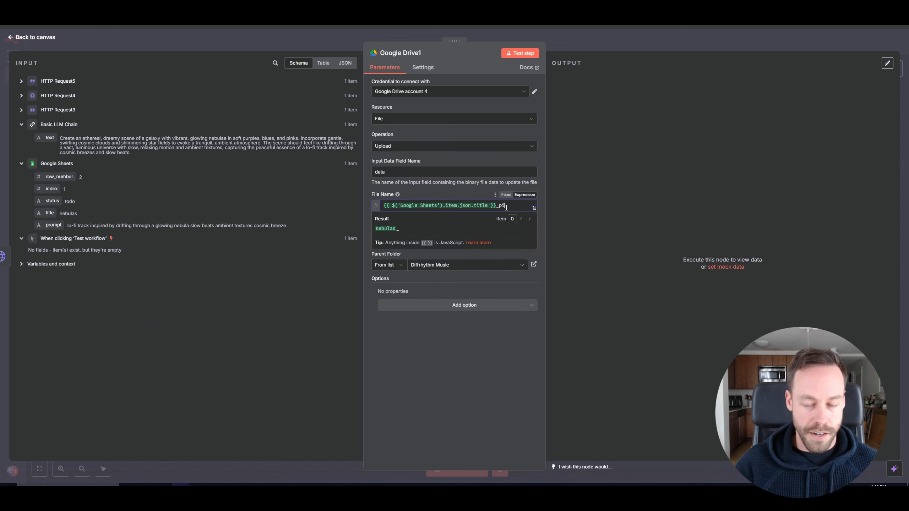
pyautogui.write('cture')
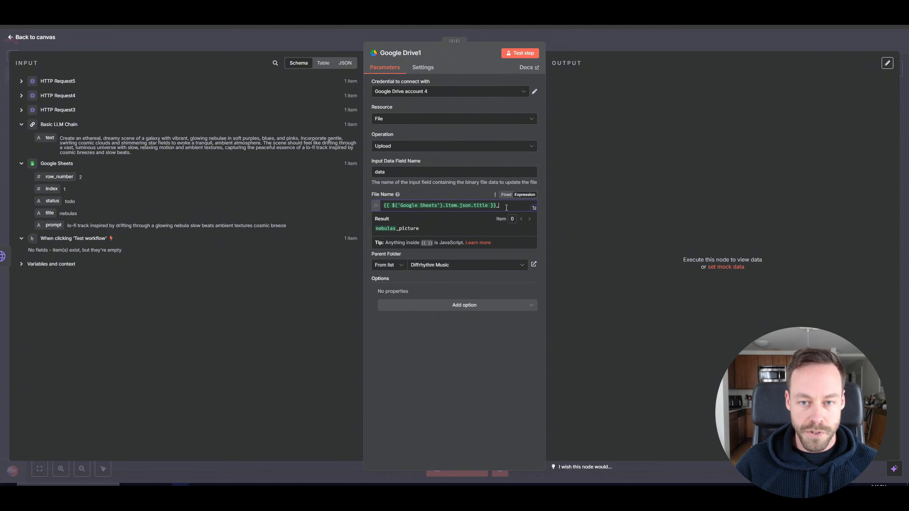
pyautogui.write('g')
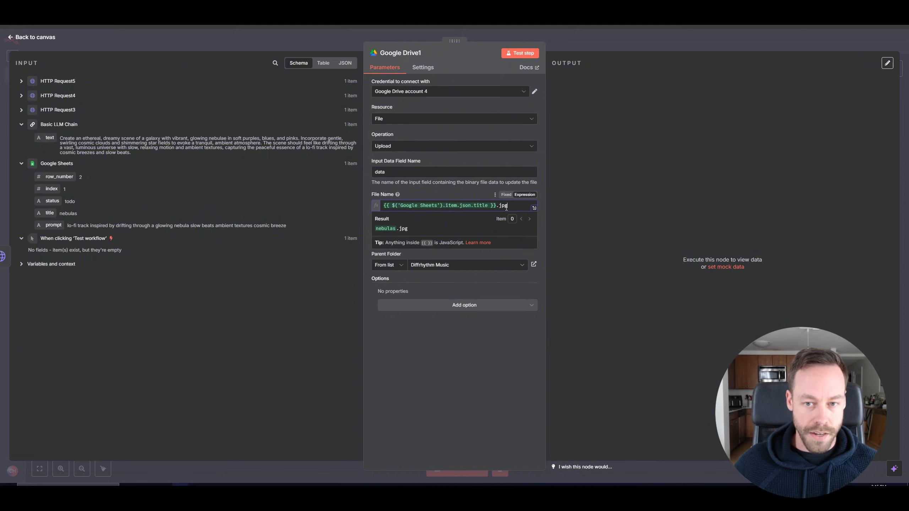
pyautogui.click(273, 296)
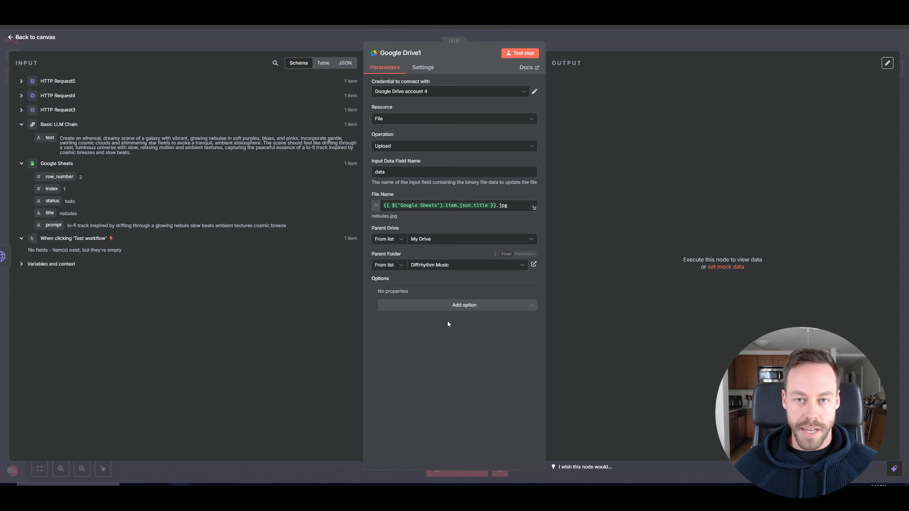
pyautogui.click(520, 53)
pyautogui.click(35, 36)
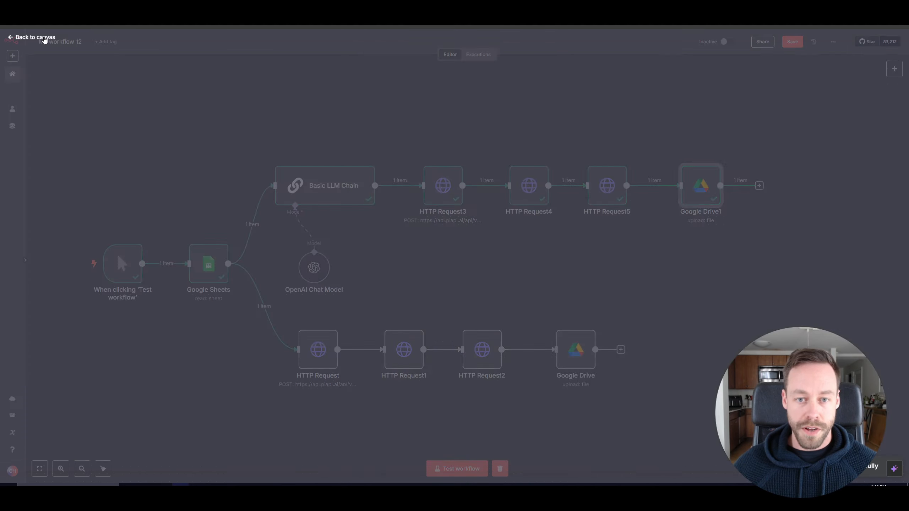
# Rearrange the lower branch's HTTP Request nodes to space them out evenly on the canvas.
pyautogui.hscroll(5, 455, 325)
pyautogui.moveTo(455, 327); pyautogui.dragTo(595, 327)
pyautogui.moveTo(360, 347); pyautogui.dragTo(508, 347)
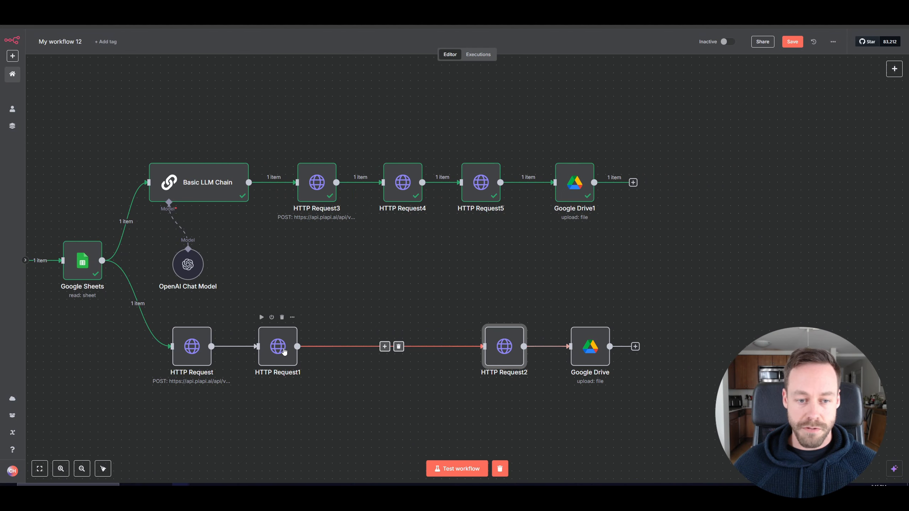
pyautogui.moveTo(278, 346); pyautogui.dragTo(332, 346)
pyautogui.moveTo(191, 347); pyautogui.dragTo(239, 347)
pyautogui.moveTo(276, 286); pyautogui.dragTo(472, 290)
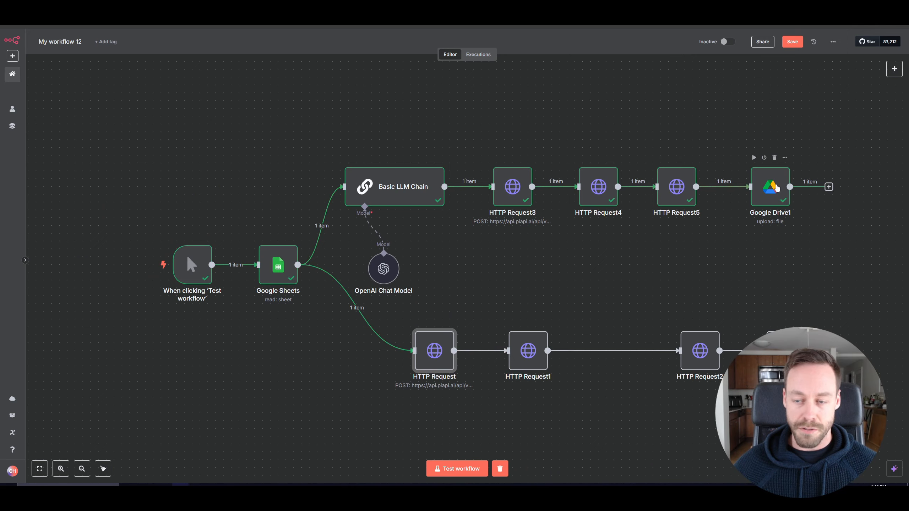
pyautogui.moveTo(715, 338); pyautogui.dragTo(691, 339)
pyautogui.moveTo(724, 299); pyautogui.dragTo(632, 281)
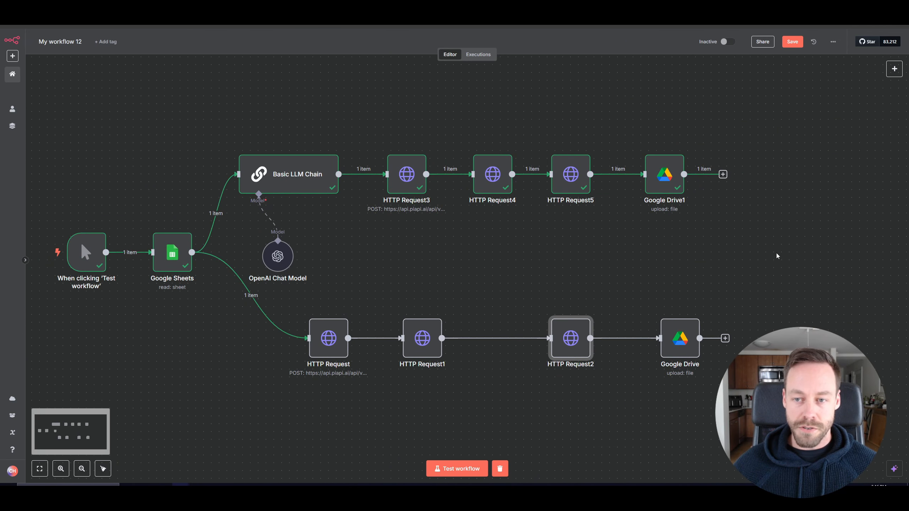
pyautogui.moveTo(76, 254)
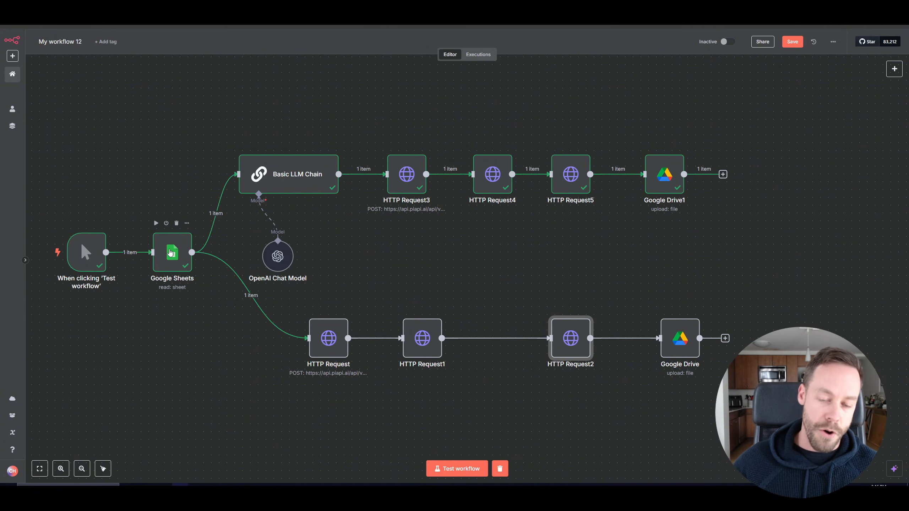
# Add a Google Sheets 'Append or update row in sheet' node after the lower branch's Google Drive node.
pyautogui.click(84, 8)
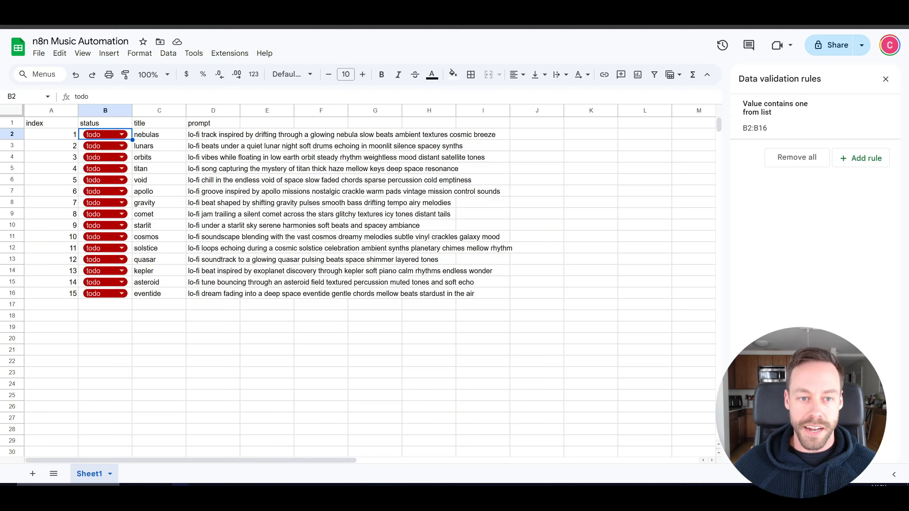
pyautogui.click(120, 137)
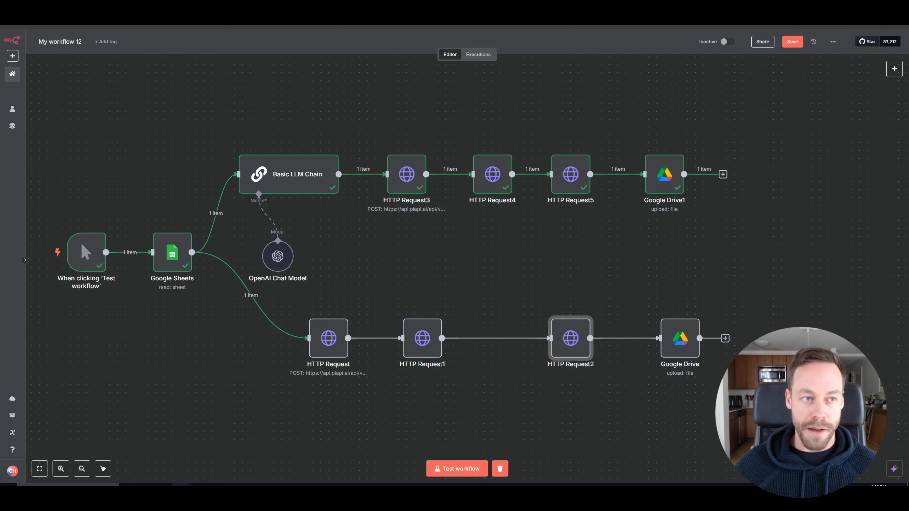
pyautogui.hscroll(5, 635, 249)
pyautogui.click(548, 324)
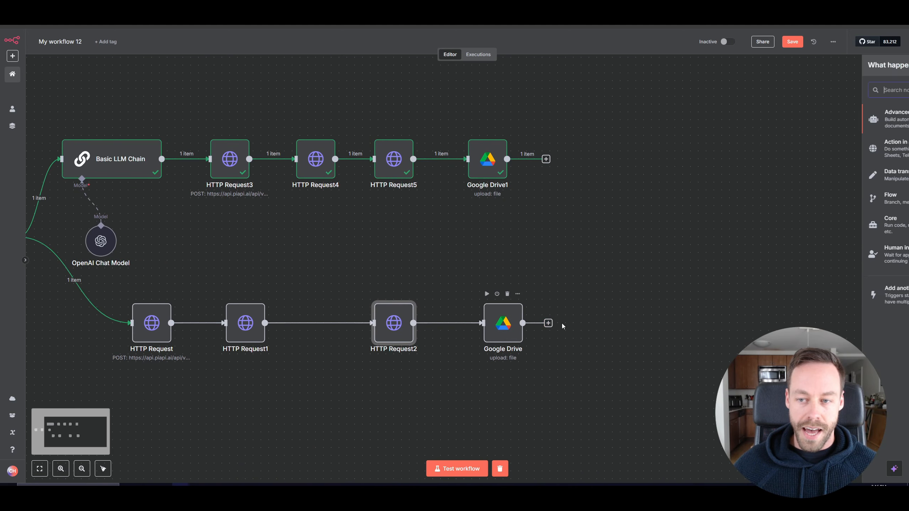
pyautogui.write('google shee')
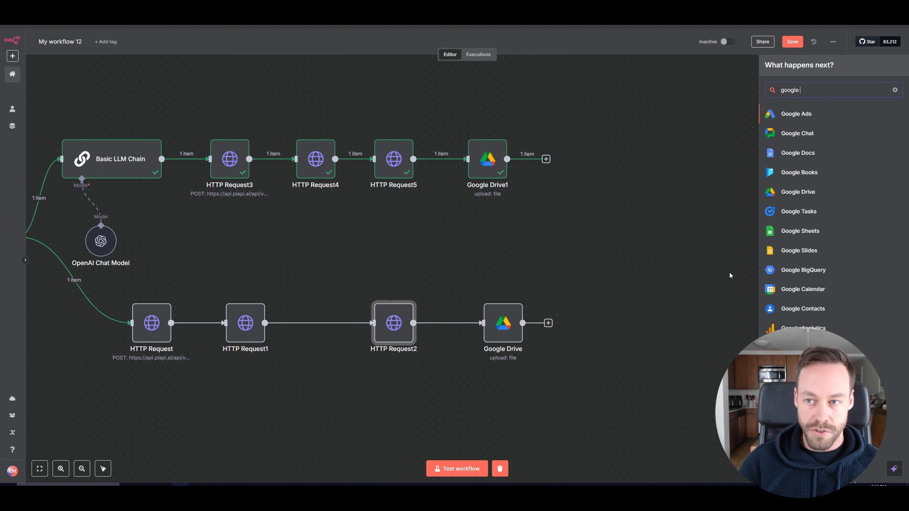
pyautogui.click(823, 114)
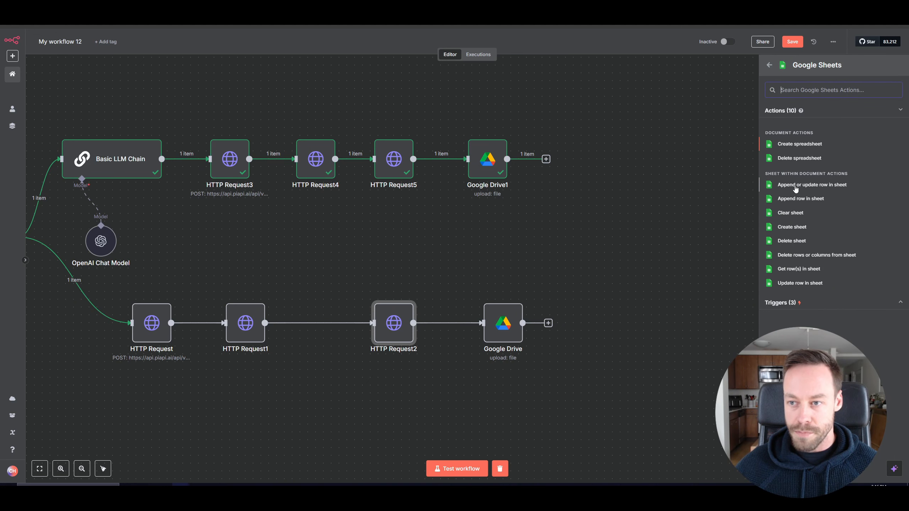
pyautogui.click(770, 185)
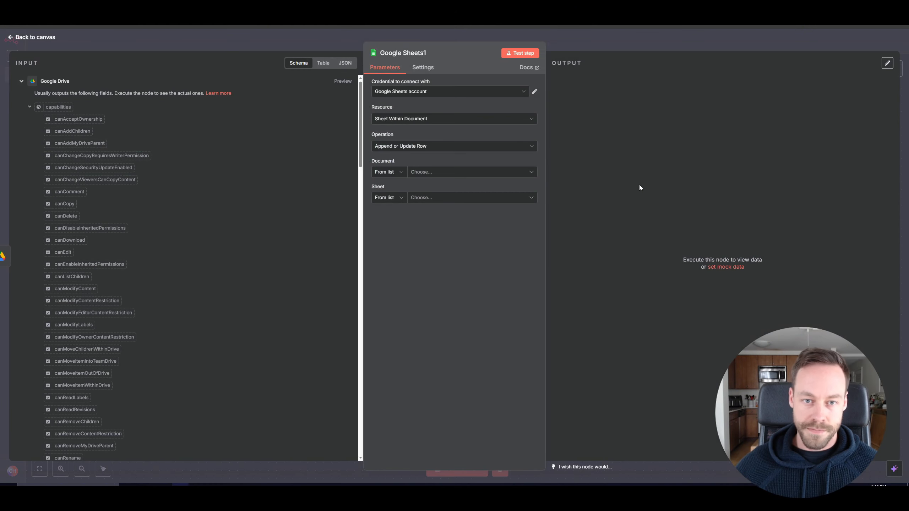
# Choose the n8n Music Automation document and Sheet1, and set index as the column to match on.
pyautogui.click(529, 174)
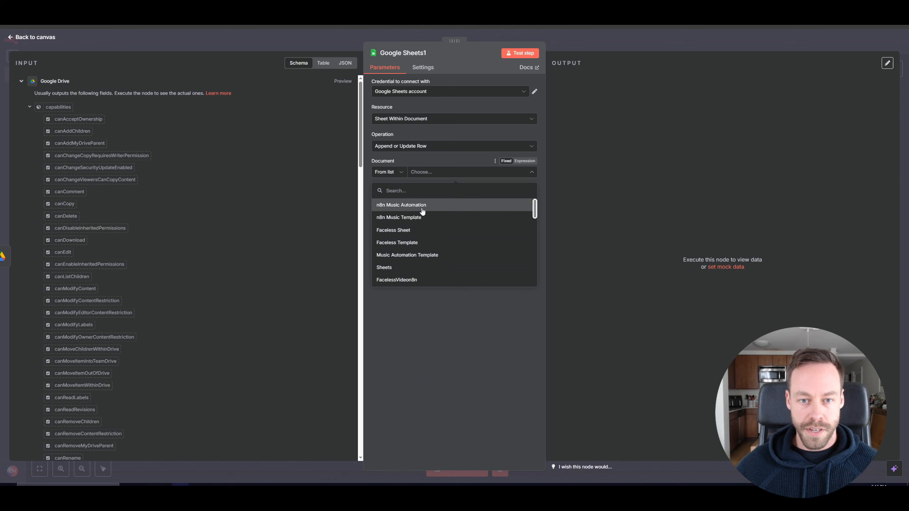
pyautogui.click(422, 210)
pyautogui.click(431, 199)
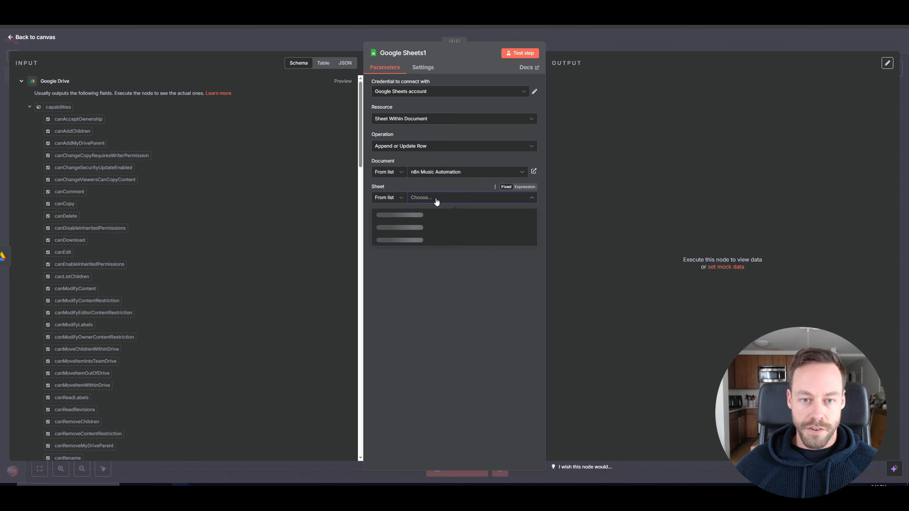
pyautogui.click(430, 215)
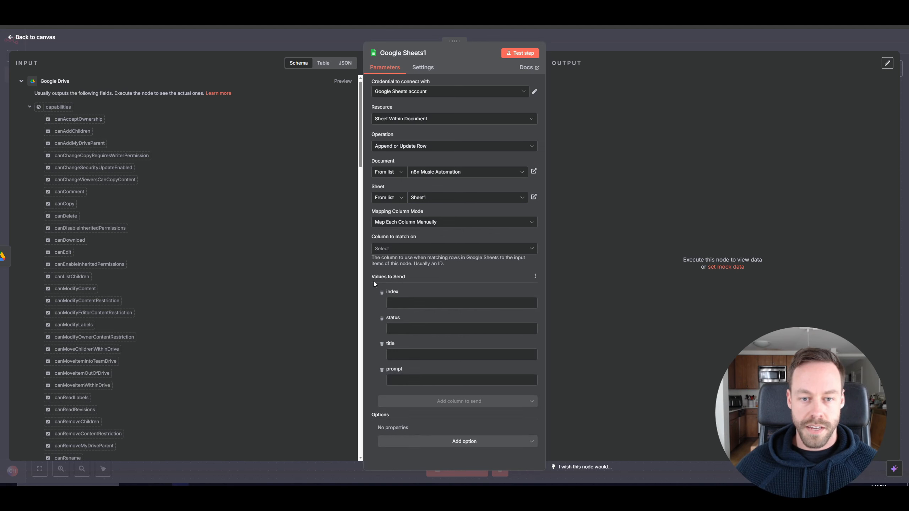
pyautogui.click(392, 251)
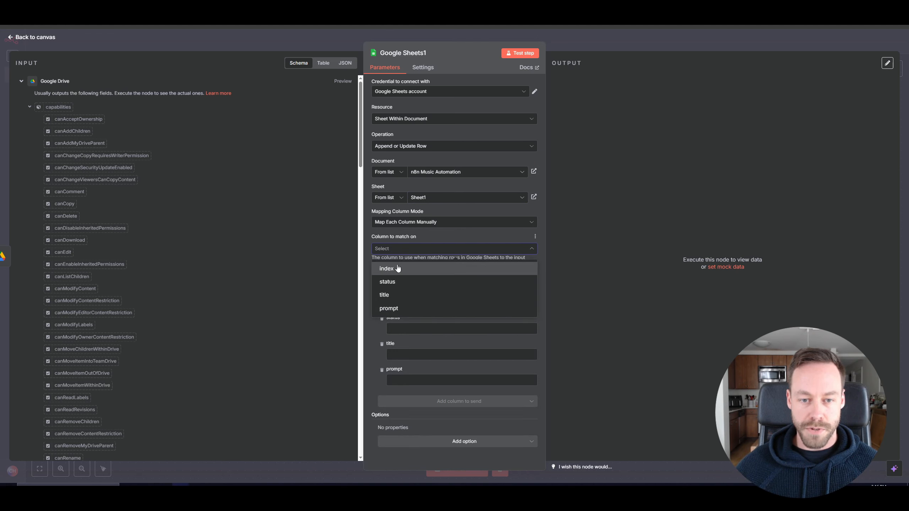
pyautogui.click(387, 268)
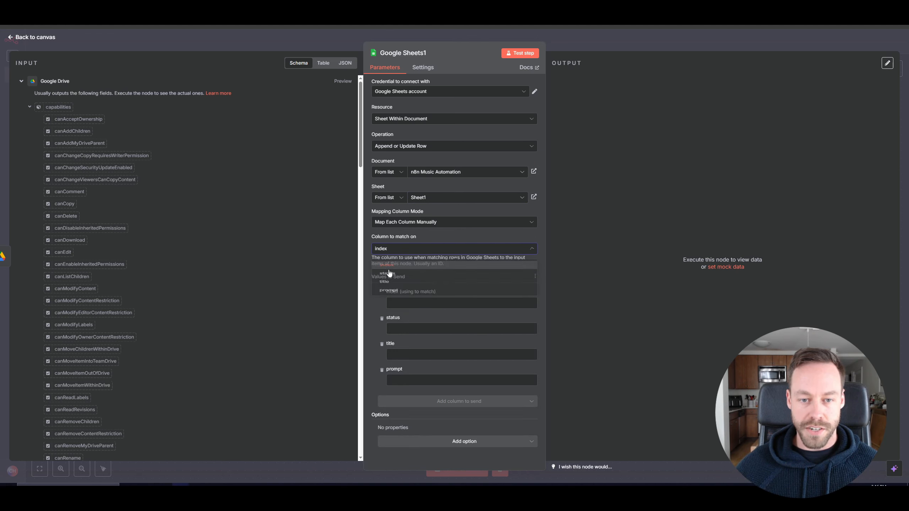
pyautogui.click(21, 82)
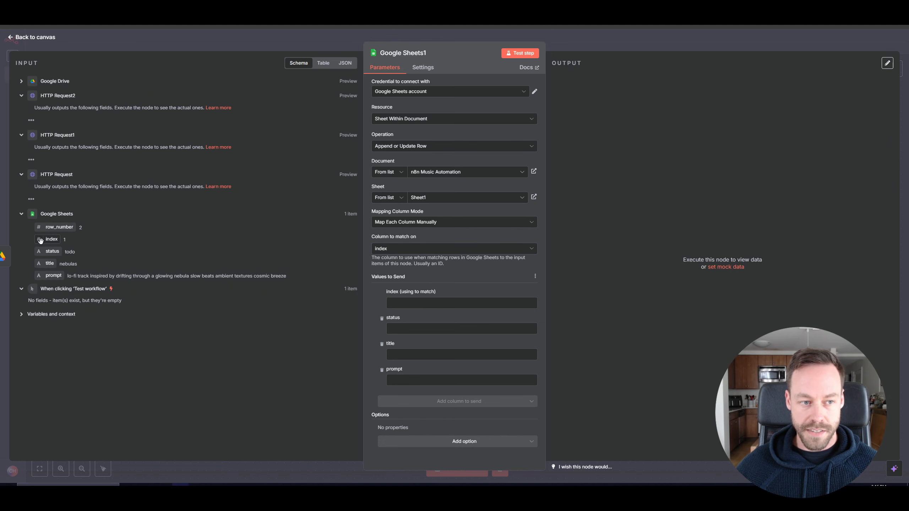
# Map the Google Sheets index field to the match column and set status to complete, testing the Google Sheets1 step.
pyautogui.moveTo(40, 240); pyautogui.dragTo(431, 304)
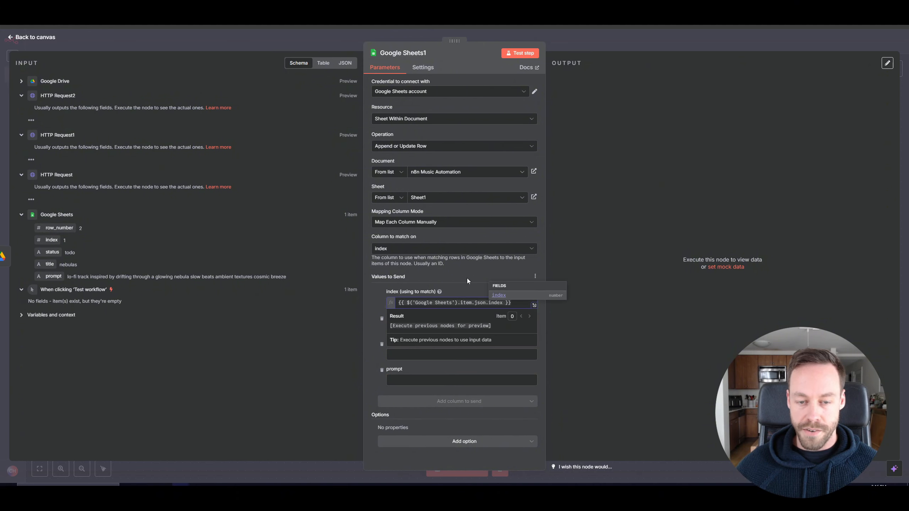
pyautogui.click(426, 298)
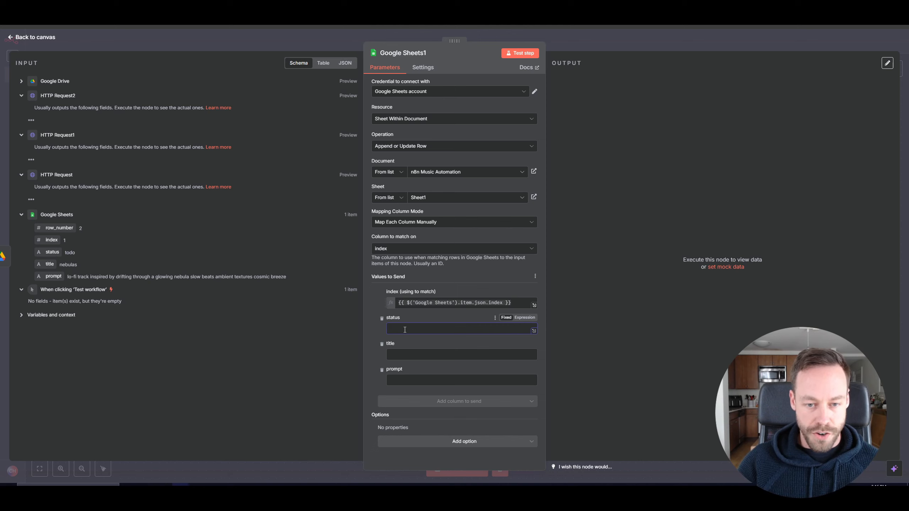
pyautogui.write('complete')
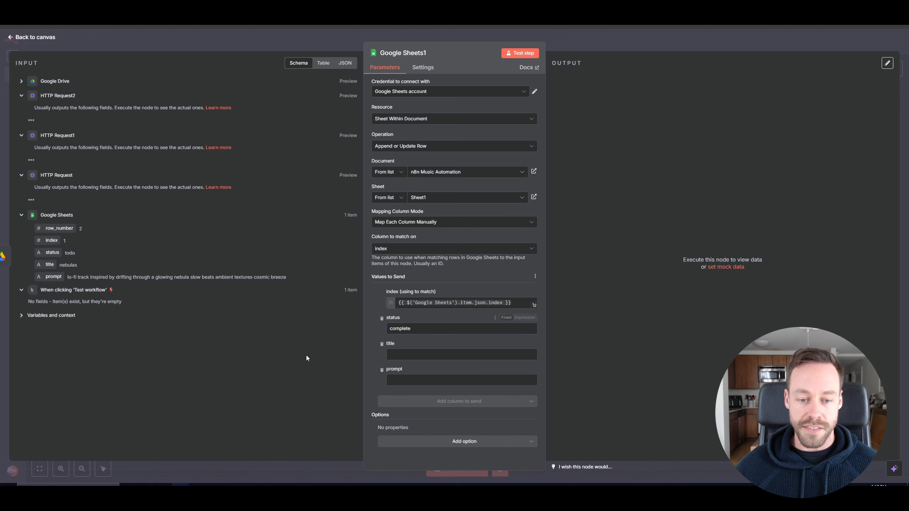
pyautogui.click(524, 52)
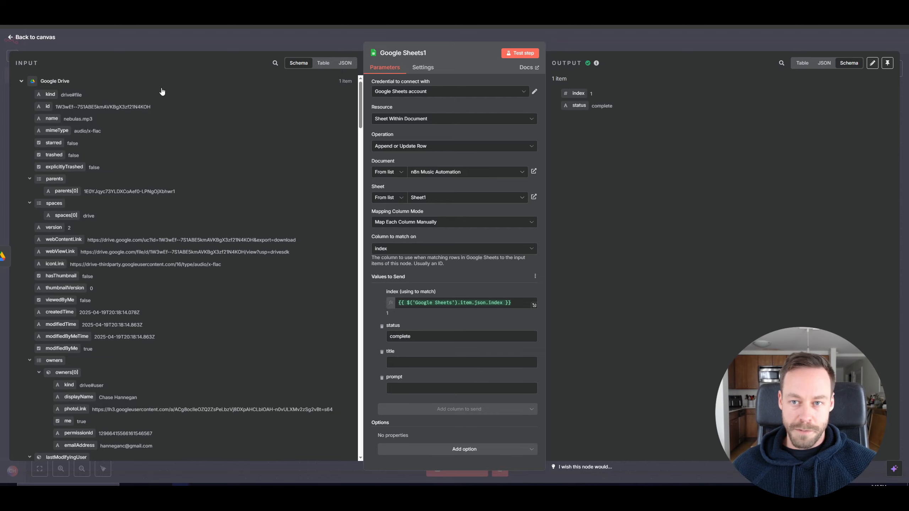
pyautogui.press('Escape')
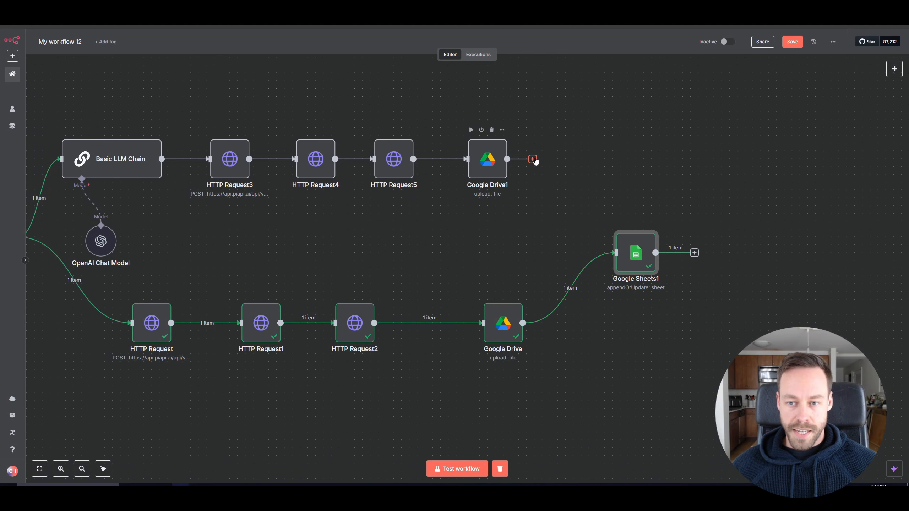
# Connect Google Drive1's output to the Google Sheets1 node so both branches update the sheet.
pyautogui.moveTo(507, 159); pyautogui.dragTo(617, 253)
pyautogui.scroll(-3, 489, 257)
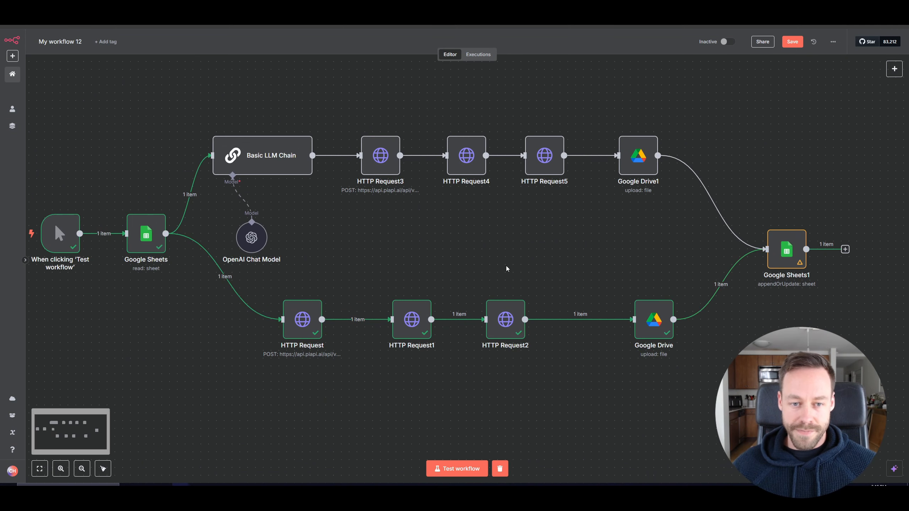
pyautogui.hscroll(-2, 488, 257)
pyautogui.scroll(3, 489, 257)
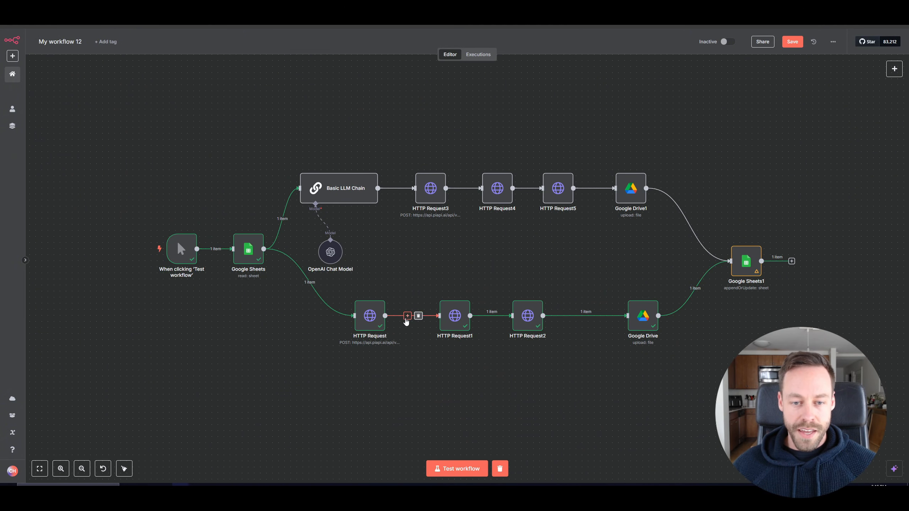
# Insert a Wait node of 20 seconds between HTTP Request and HTTP Request1 in the lower branch.
pyautogui.click(408, 316)
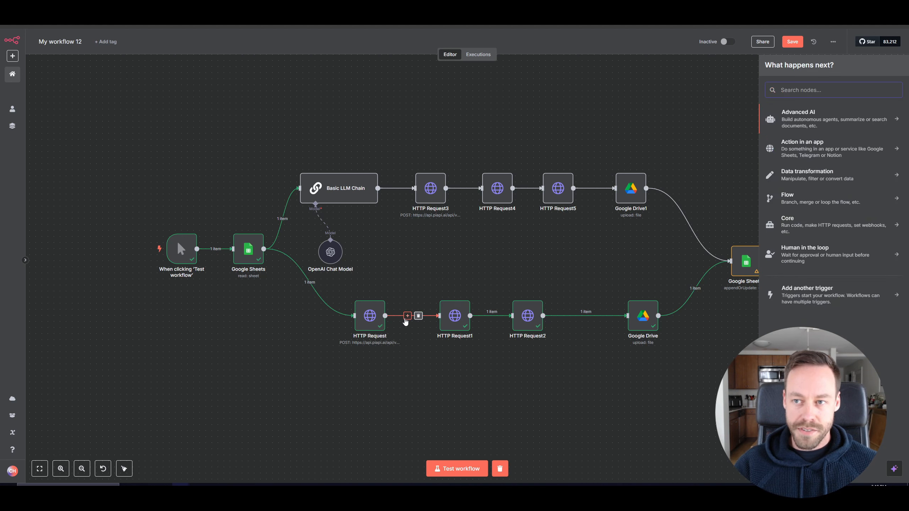
pyautogui.write('wait')
pyautogui.click(844, 122)
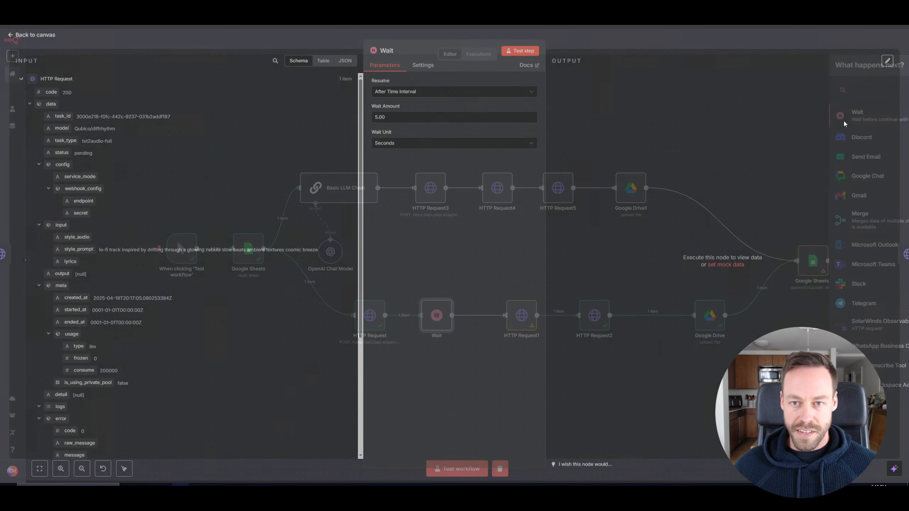
pyautogui.write('2')
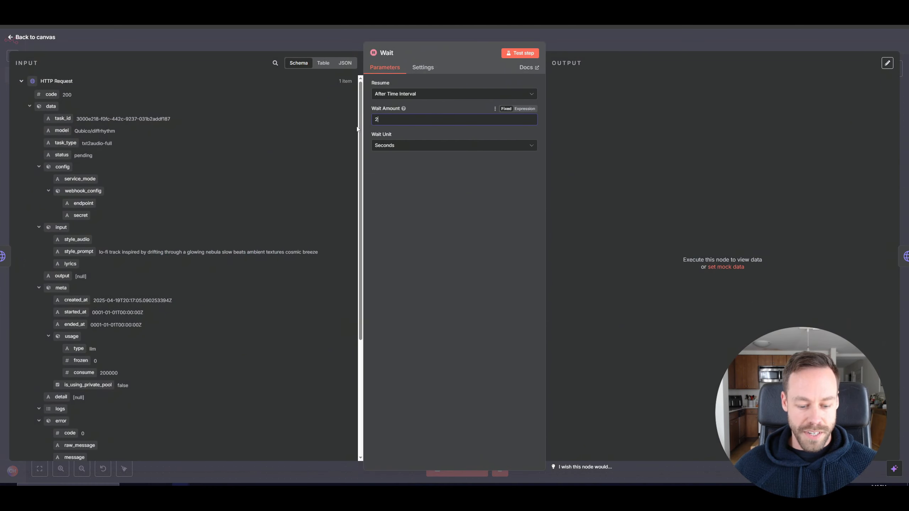
pyautogui.write('0')
pyautogui.click(18, 40)
# Insert a Wait node of 60 seconds between HTTP Request3 and HTTP Request4 in the upper branch.
pyautogui.click(421, 198)
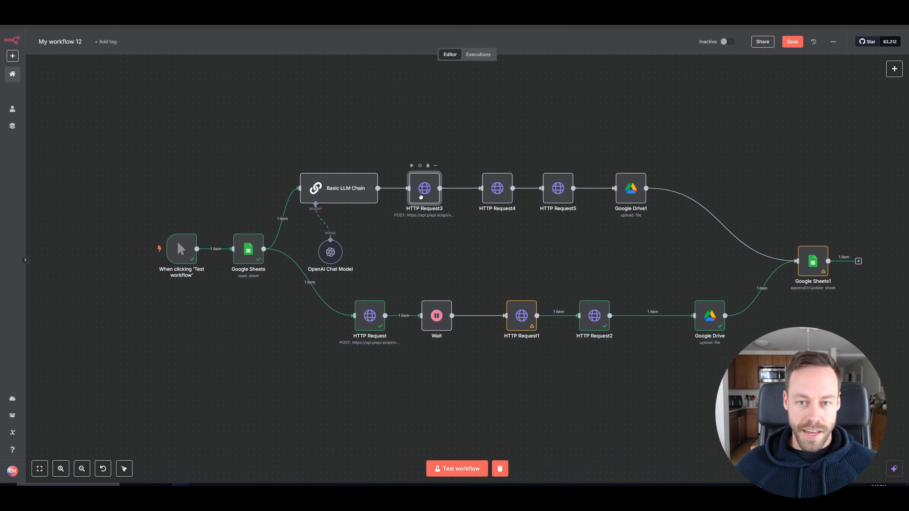
pyautogui.moveTo(420, 197); pyautogui.dragTo(415, 198)
pyautogui.moveTo(497, 195); pyautogui.dragTo(509, 195)
pyautogui.click(459, 188)
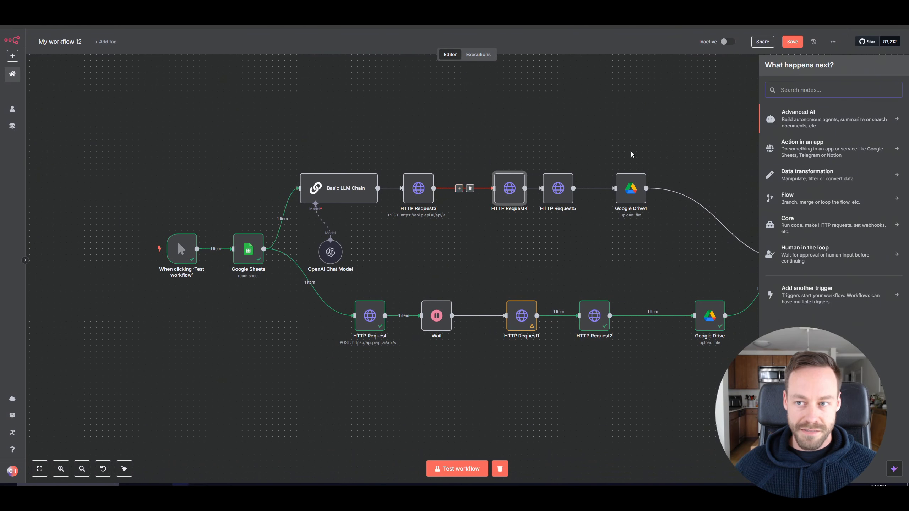
pyautogui.write('wait')
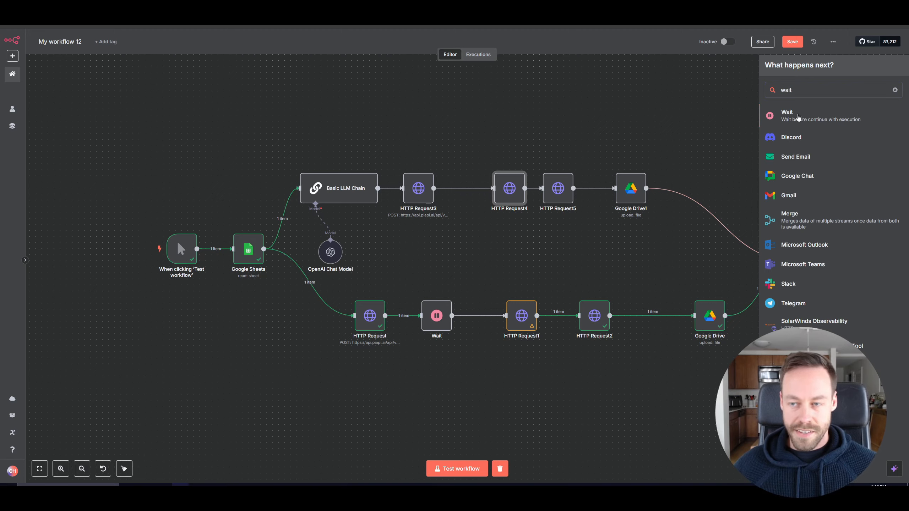
pyautogui.click(798, 117)
pyautogui.doubleClick(379, 122)
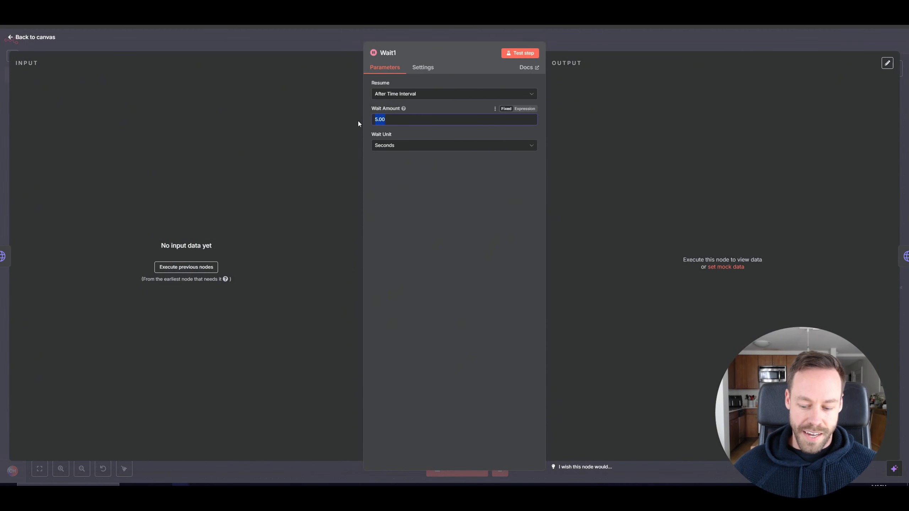
pyautogui.write('60')
pyautogui.click(36, 38)
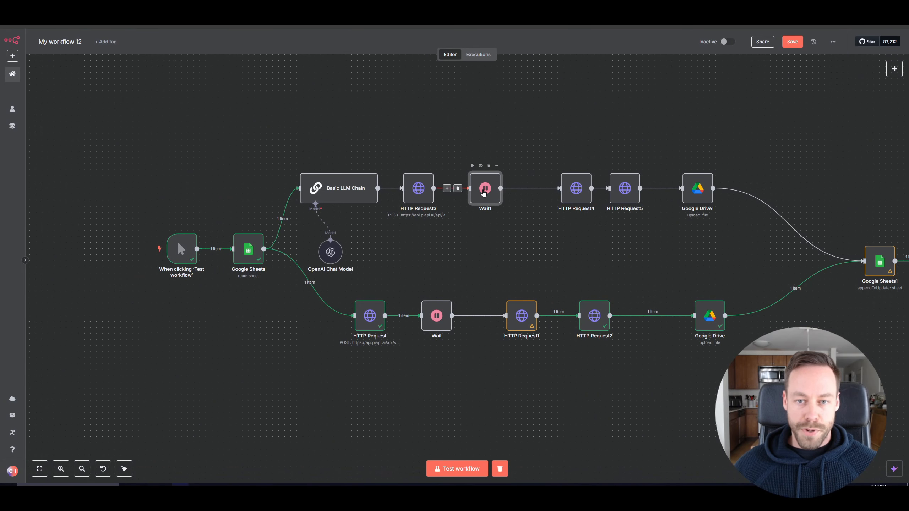
# Rearrange the nodes of both branches and Google Sheets1 to space them evenly on the canvas.
pyautogui.moveTo(507, 258); pyautogui.dragTo(387, 281)
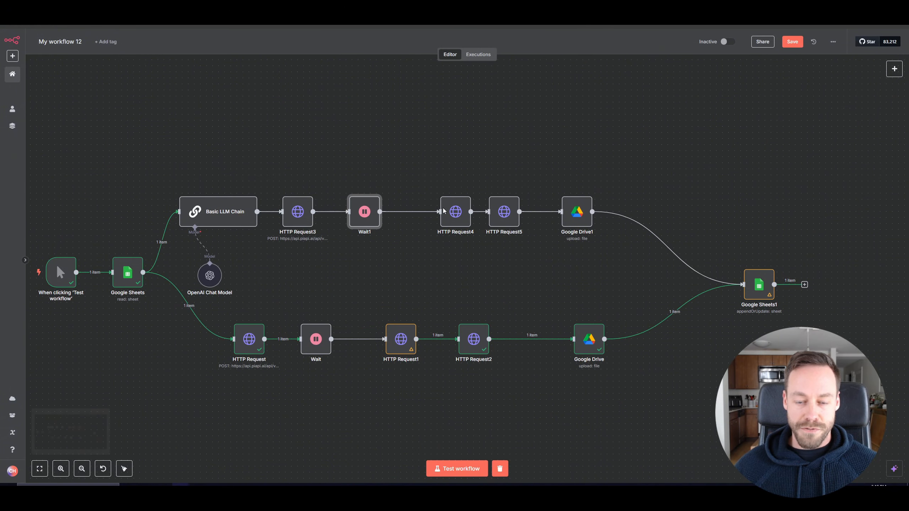
pyautogui.moveTo(456, 211); pyautogui.dragTo(418, 211)
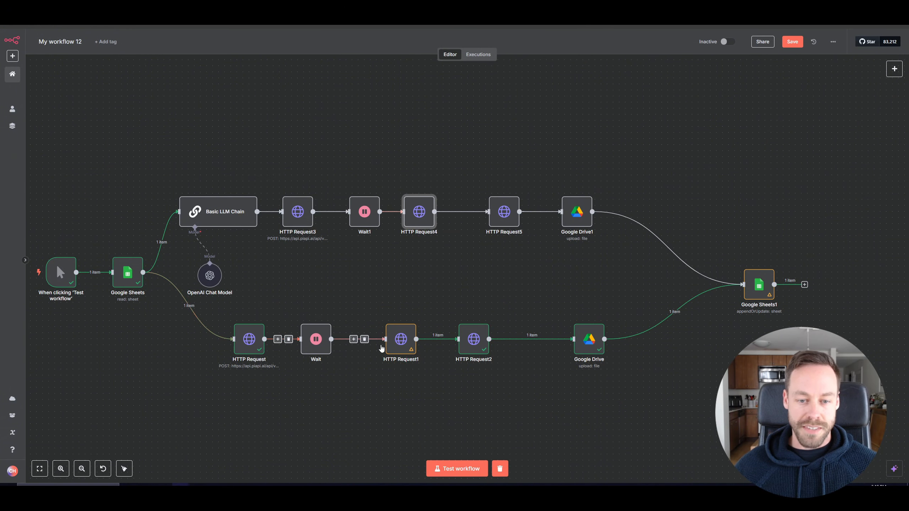
pyautogui.moveTo(401, 339); pyautogui.dragTo(382, 339)
pyautogui.moveTo(432, 282); pyautogui.dragTo(465, 279)
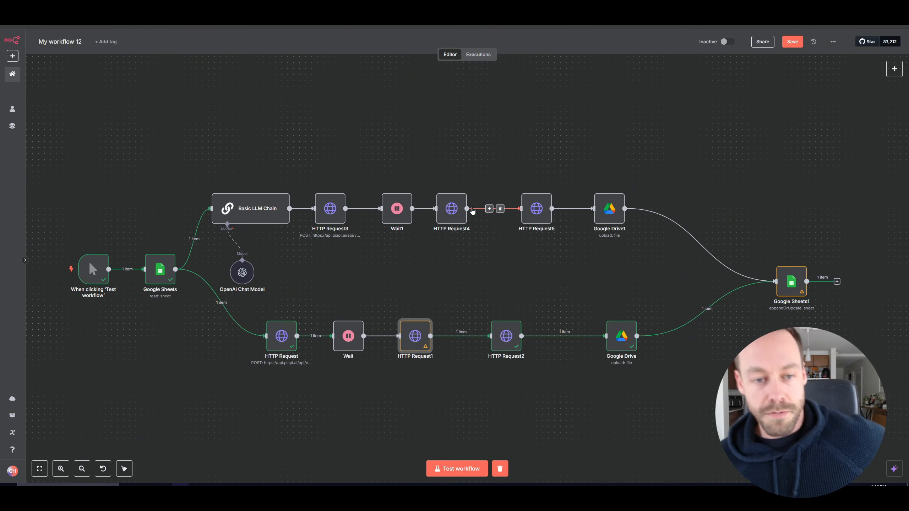
pyautogui.moveTo(396, 152); pyautogui.dragTo(410, 133)
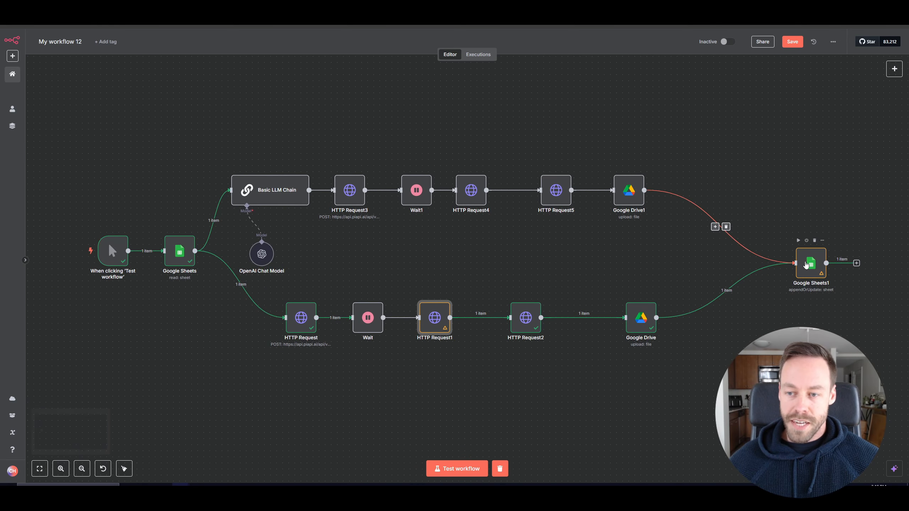
pyautogui.moveTo(810, 266); pyautogui.dragTo(743, 266)
pyautogui.moveTo(472, 175)
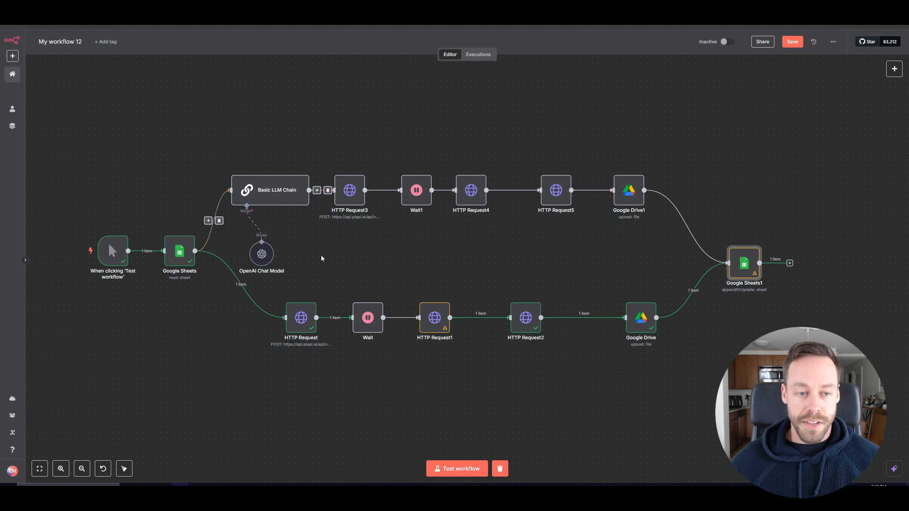
pyautogui.moveTo(172, 262); pyautogui.dragTo(165, 262)
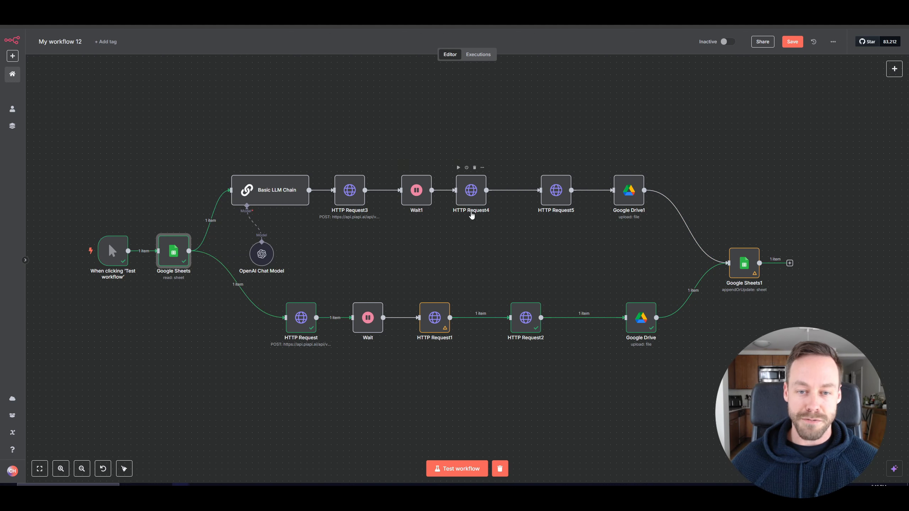
pyautogui.moveTo(471, 203); pyautogui.dragTo(483, 203)
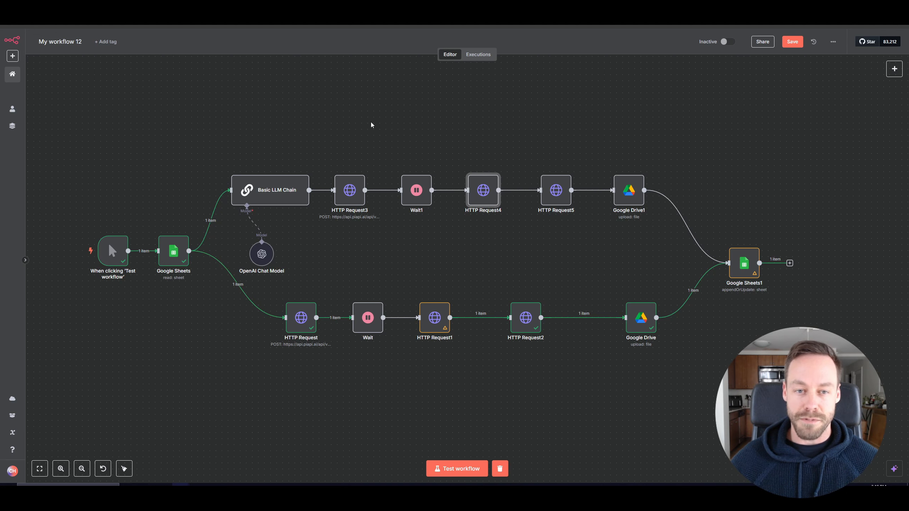
pyautogui.moveTo(359, 115); pyautogui.dragTo(430, 103)
pyautogui.scroll(-2, 377, 100)
pyautogui.scroll(2, 404, 168)
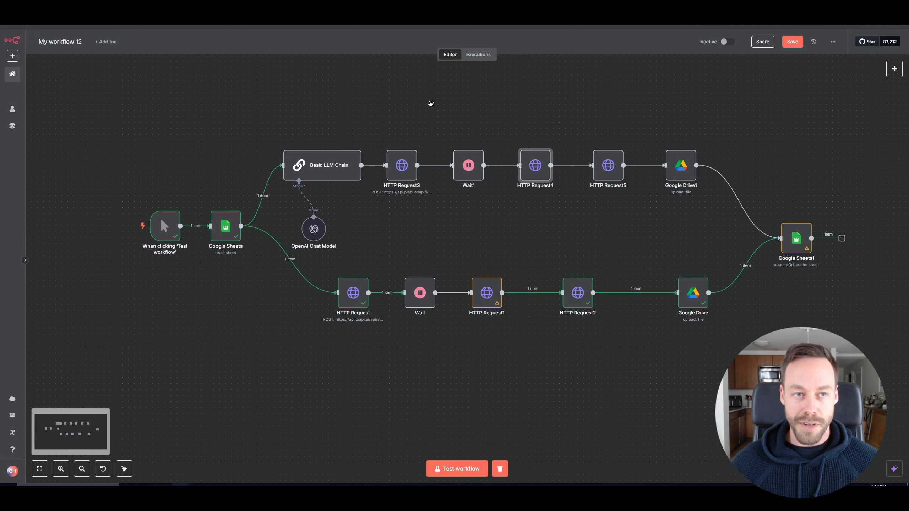
# Add a red sticky note framing the upper branch and delete it again.
pyautogui.rightClick(390, 86)
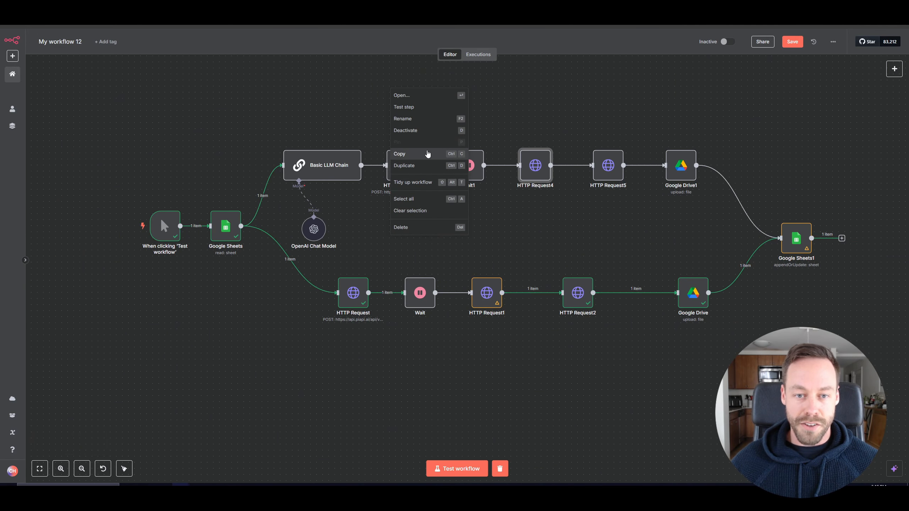
pyautogui.click(232, 111)
pyautogui.rightClick(213, 122)
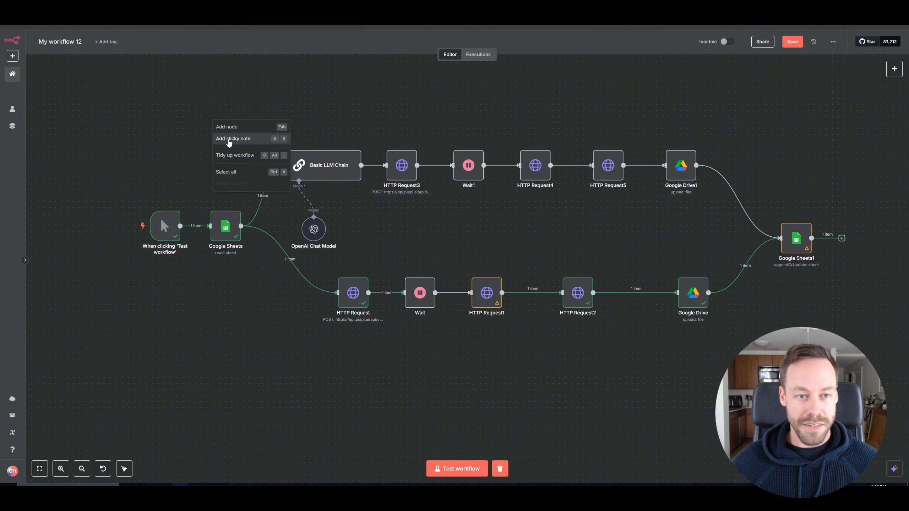
pyautogui.click(229, 139)
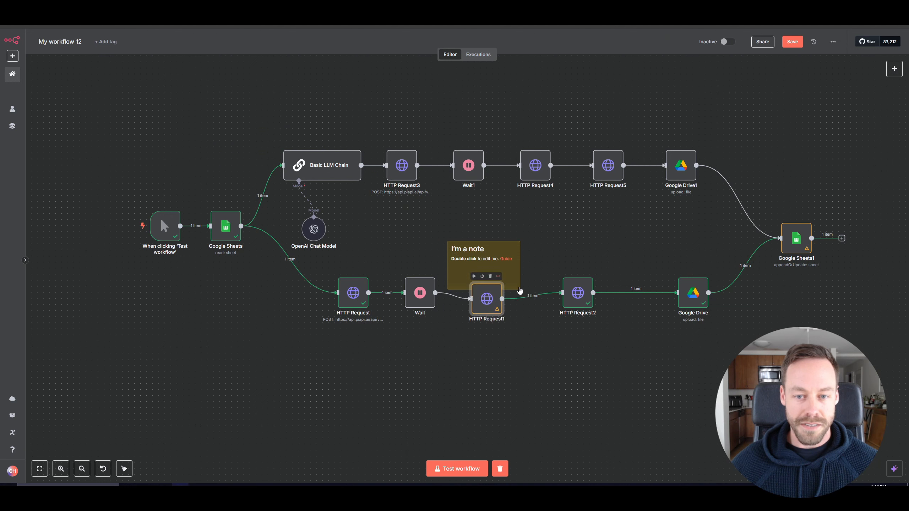
pyautogui.moveTo(516, 255); pyautogui.dragTo(296, 85)
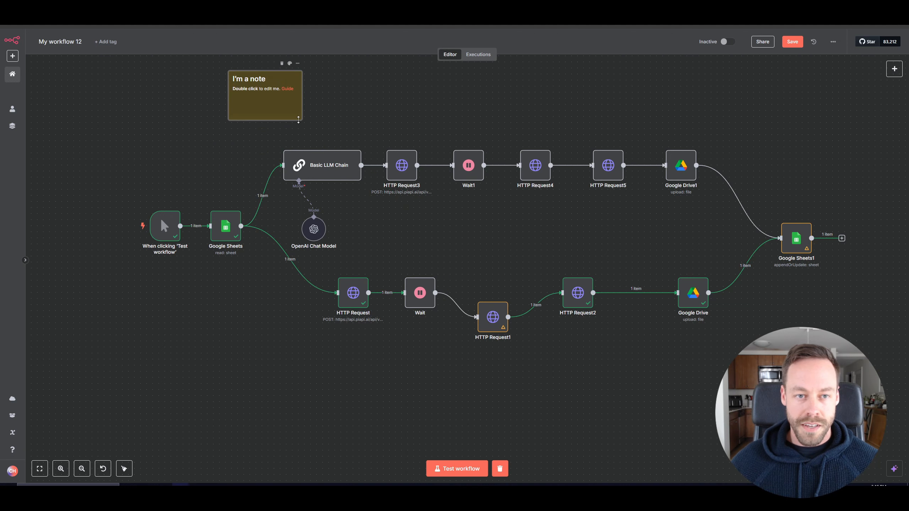
pyautogui.moveTo(298, 120); pyautogui.dragTo(770, 229)
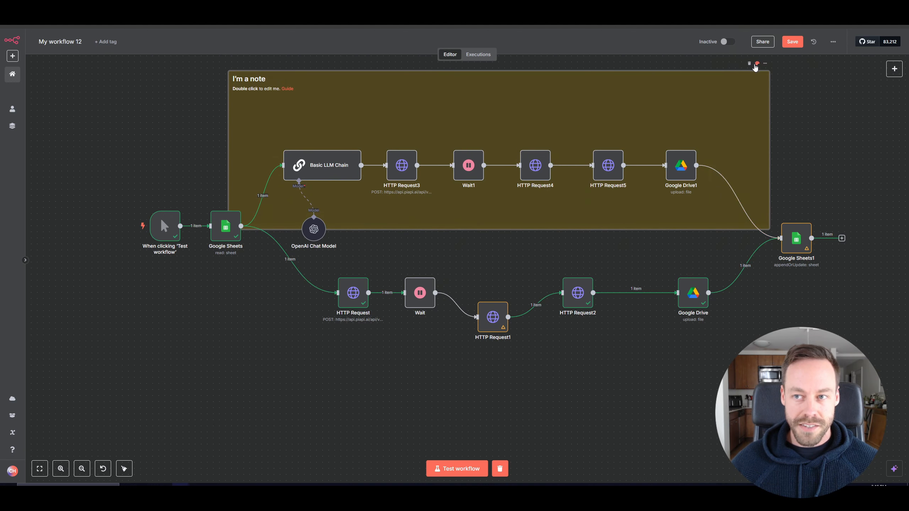
pyautogui.click(757, 64)
pyautogui.click(745, 50)
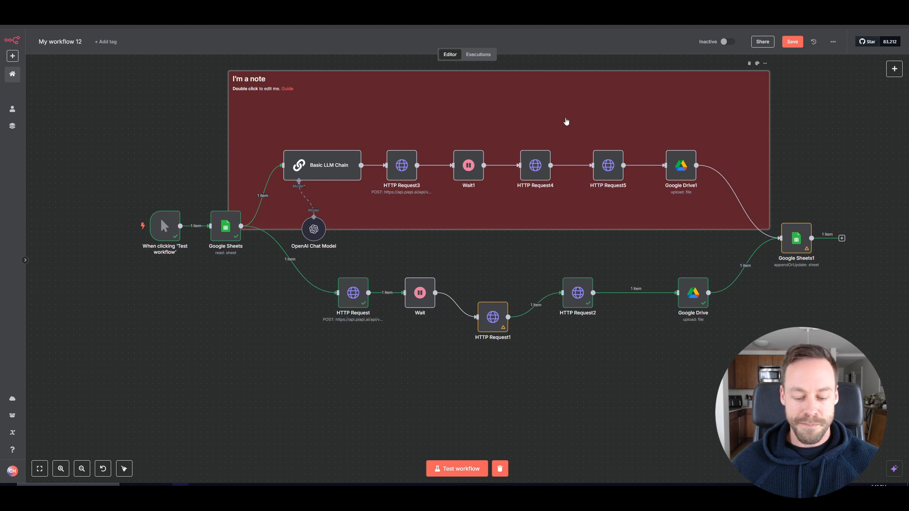
pyautogui.press('Delete')
# Realign HTTP Request1 with the other nodes of the lower branch.
pyautogui.moveTo(493, 316); pyautogui.dragTo(491, 296)
pyautogui.scroll(-2, 509, 258)
pyautogui.moveTo(565, 309); pyautogui.dragTo(497, 330)
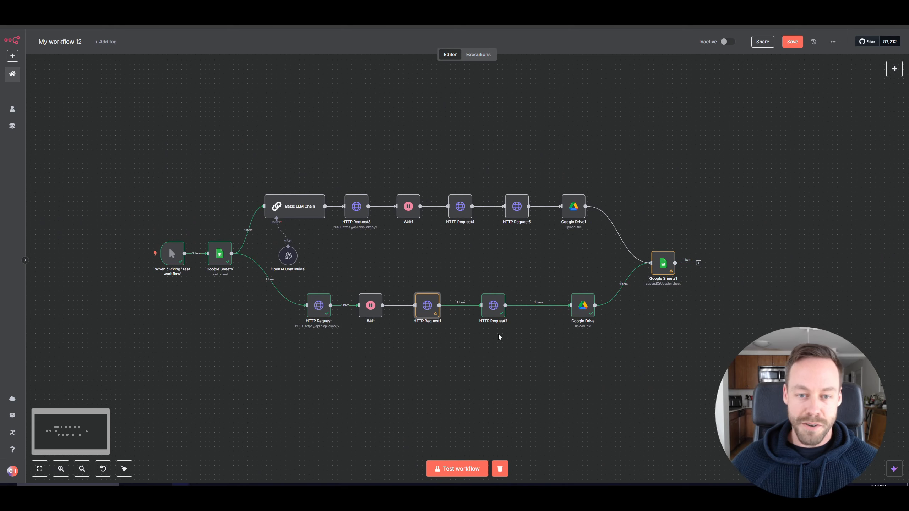